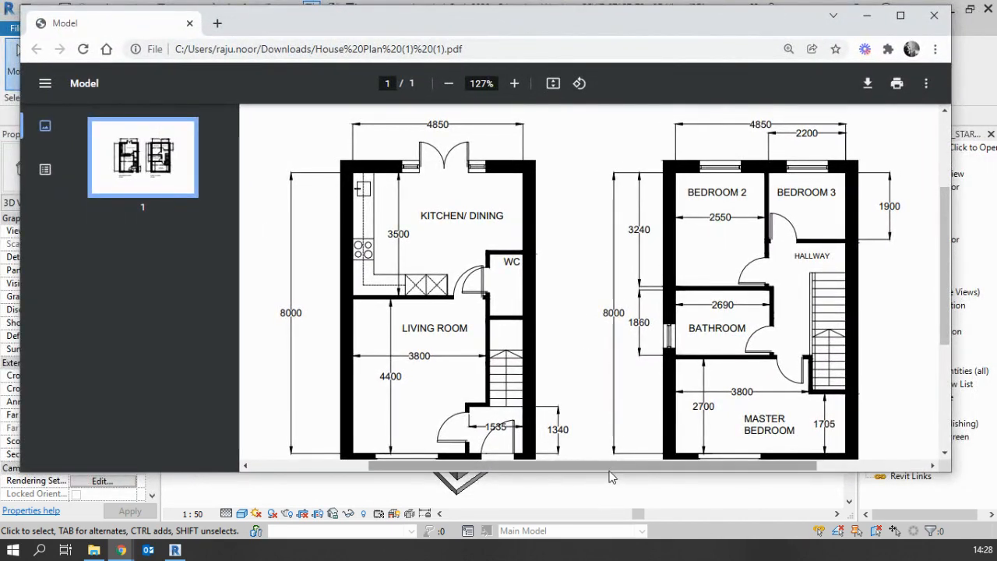
- Examine the room layout and dimensions on the ground and first floor plans in the House Plan PDF
left_click_drag(613, 472, 614, 519)
scroll(534, 472, "down", 1)
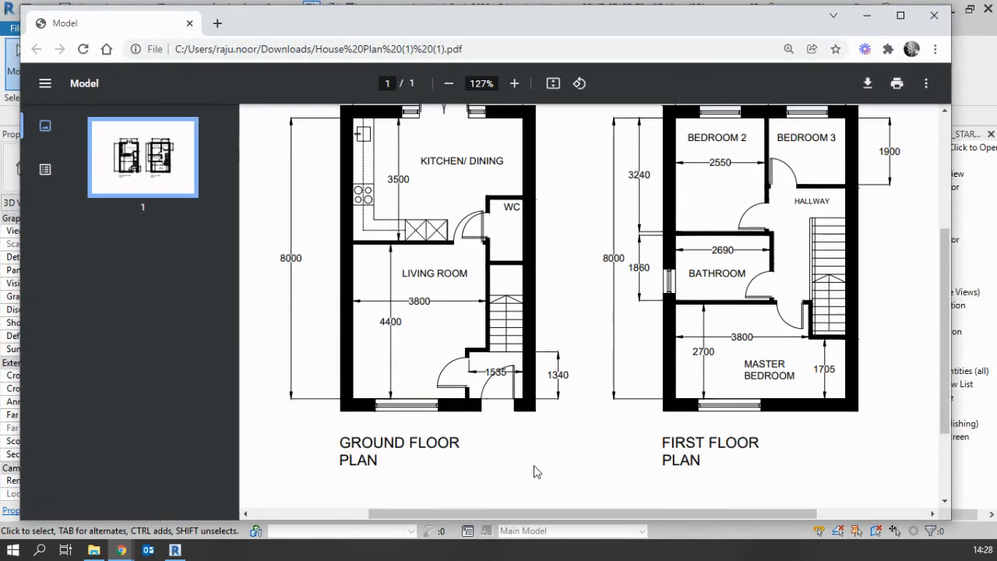
scroll(412, 439, "up", 1)
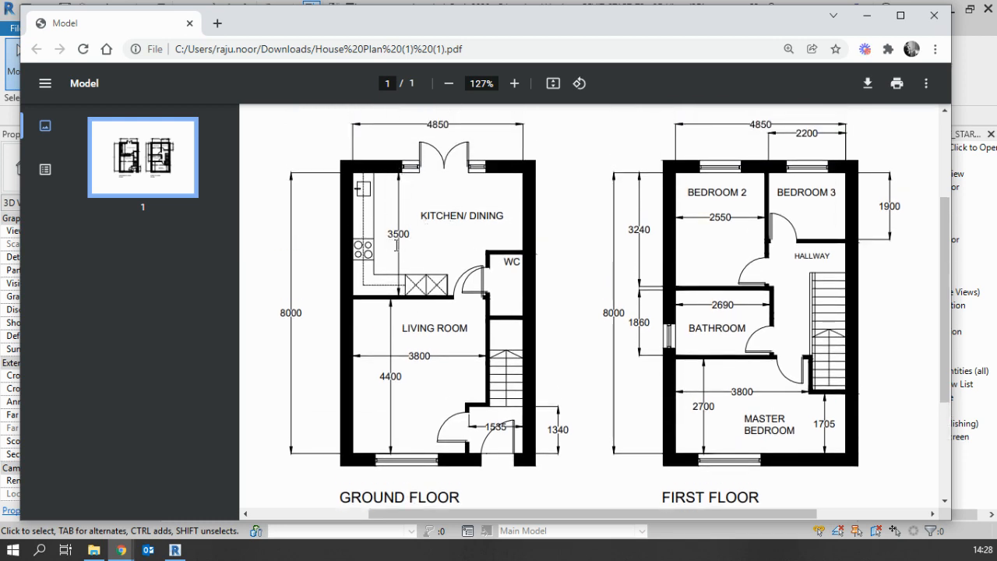
left_click_drag(562, 23, 0, 28)
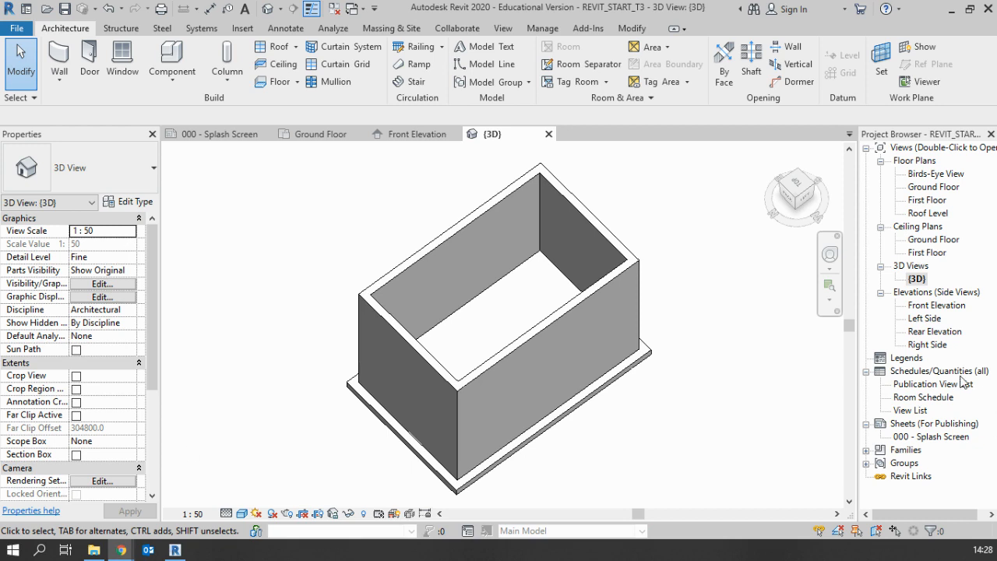
- Open the Ground Floor plan in Revit and set up new Concept - Int 100mm walls with their height up to First Floor
double_click(934, 186)
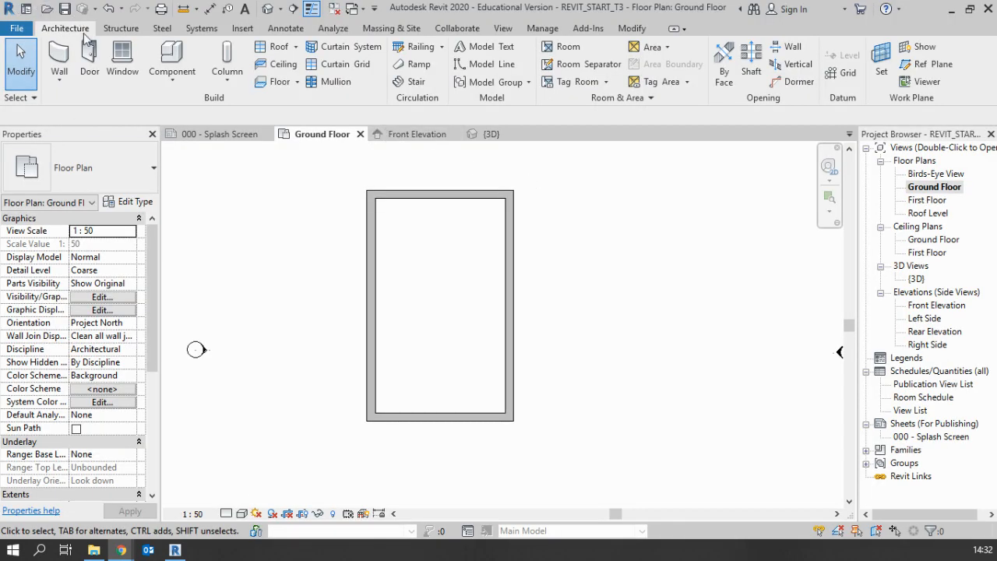
left_click(70, 59)
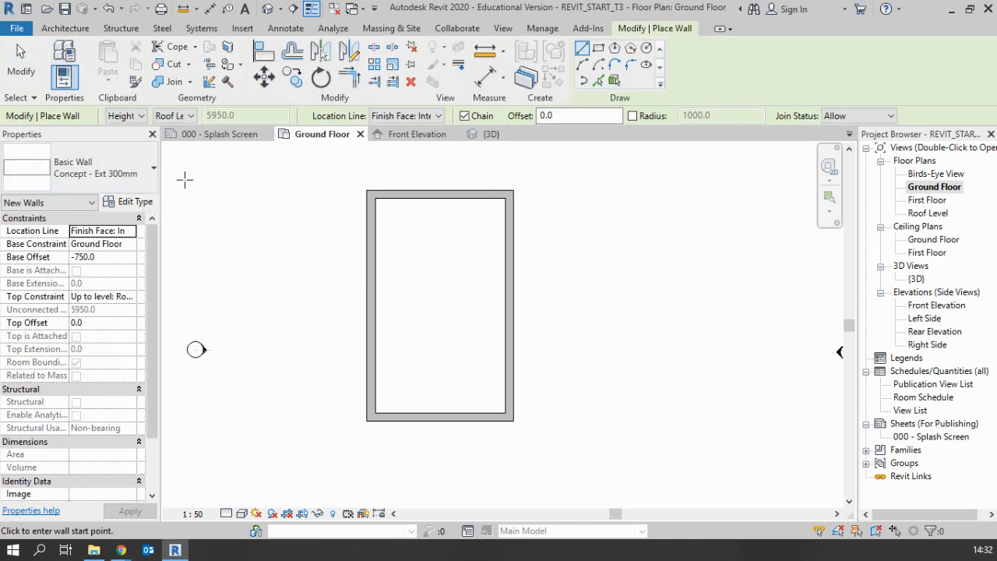
left_click(115, 178)
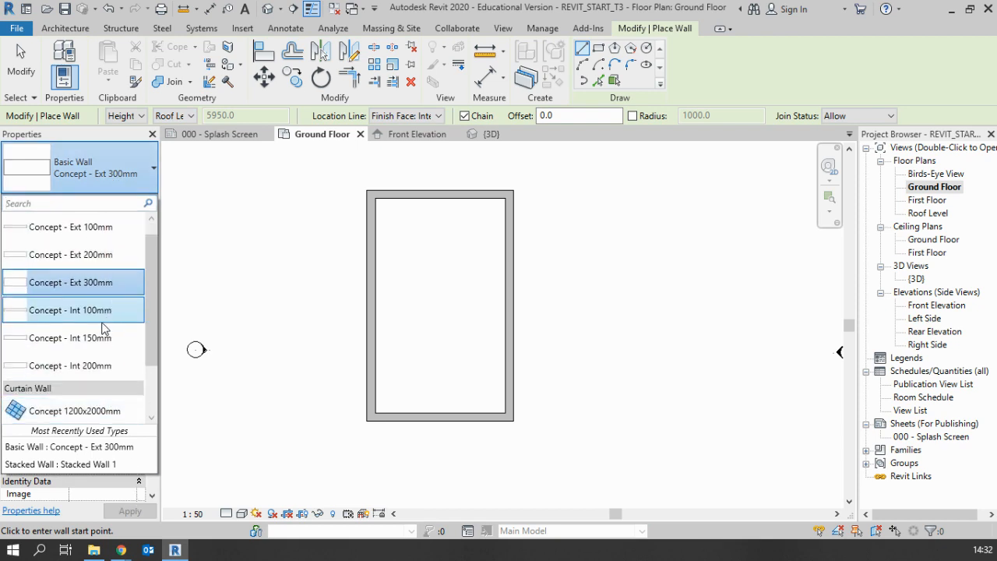
left_click_drag(113, 310, 115, 315)
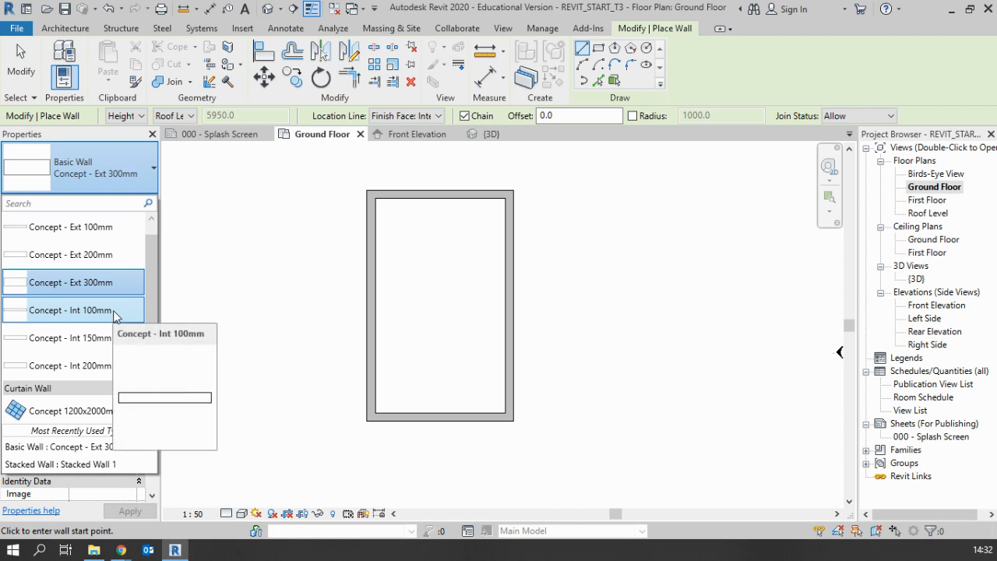
left_click(115, 313)
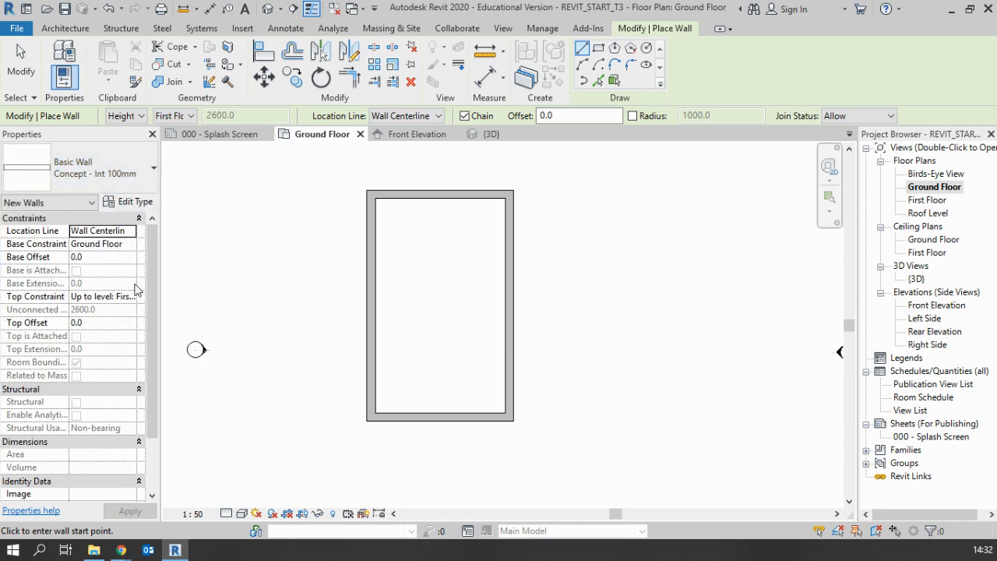
left_click(183, 115)
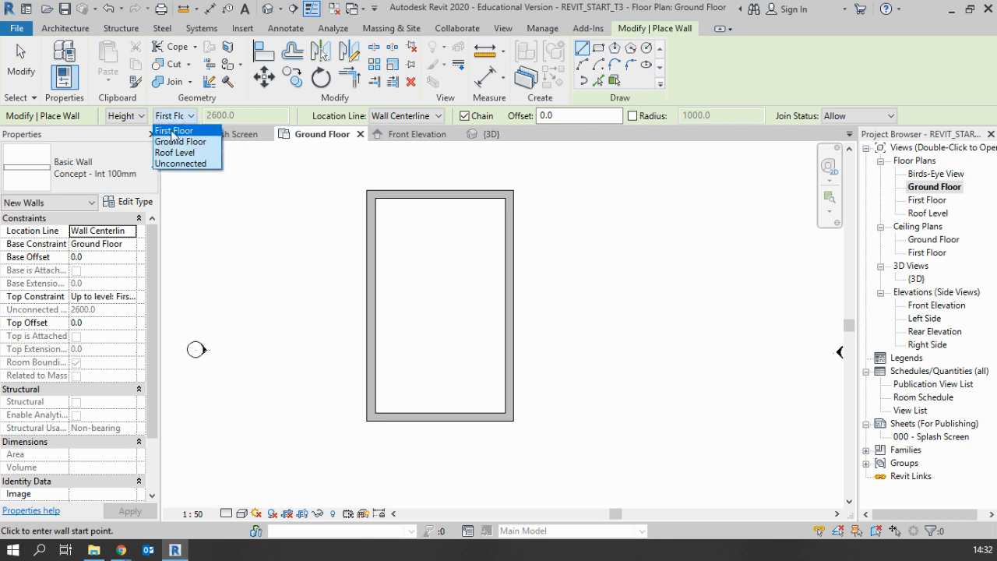
left_click(185, 130)
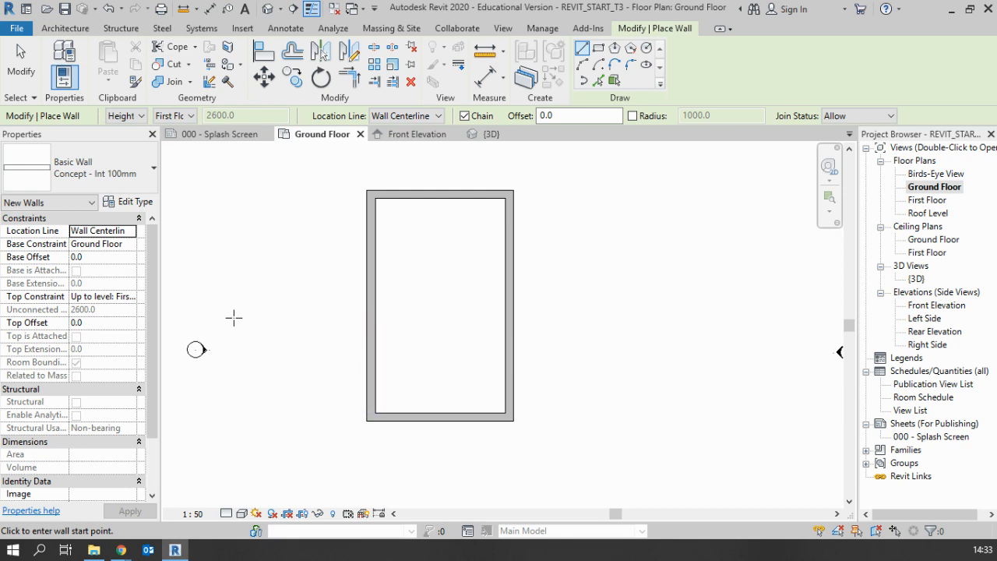
- Draw a stepped internal wall below the kitchen: about 3800 mm from the left exterior wall, up, then across to the right exterior wall
left_click(371, 288)
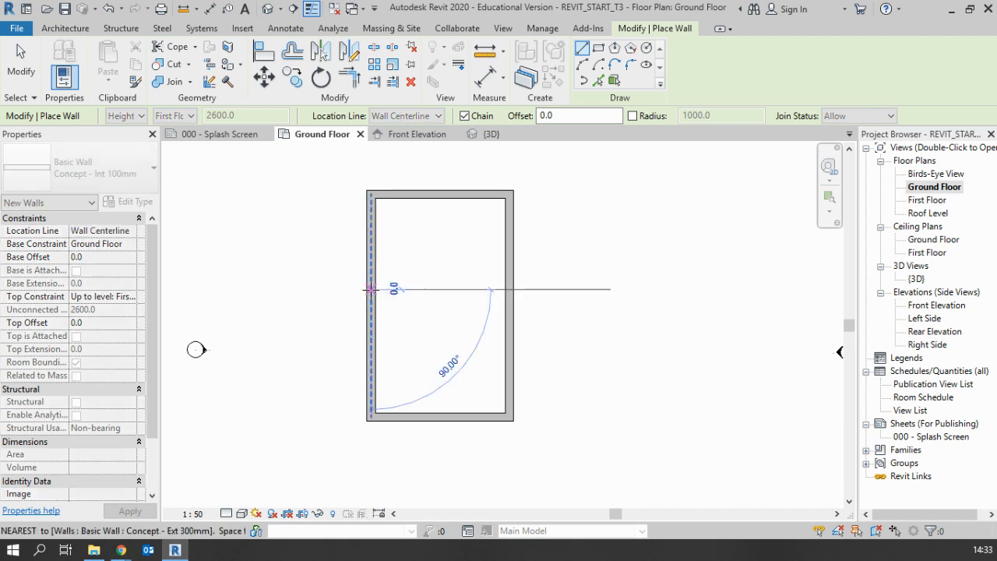
left_click(473, 289)
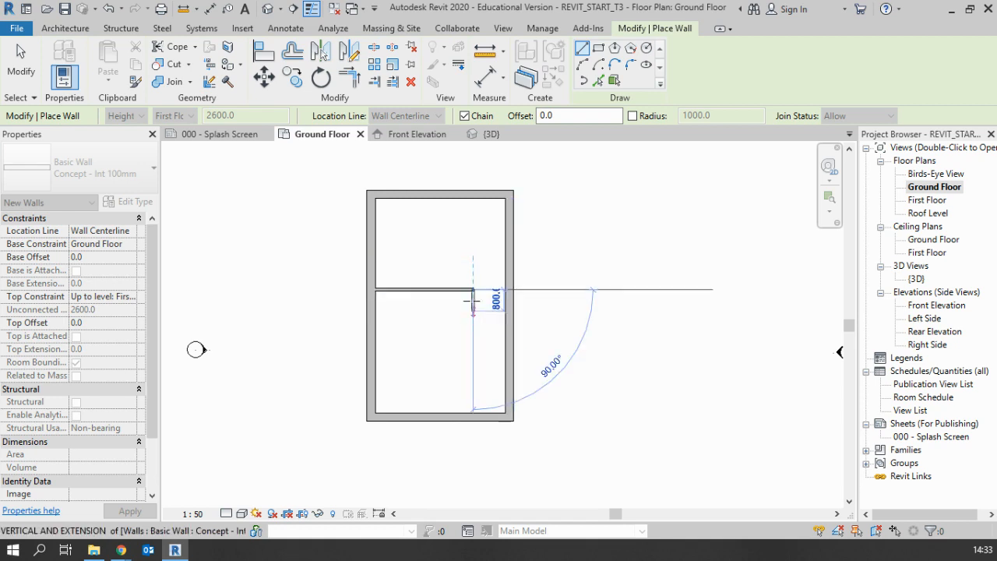
left_click(473, 254)
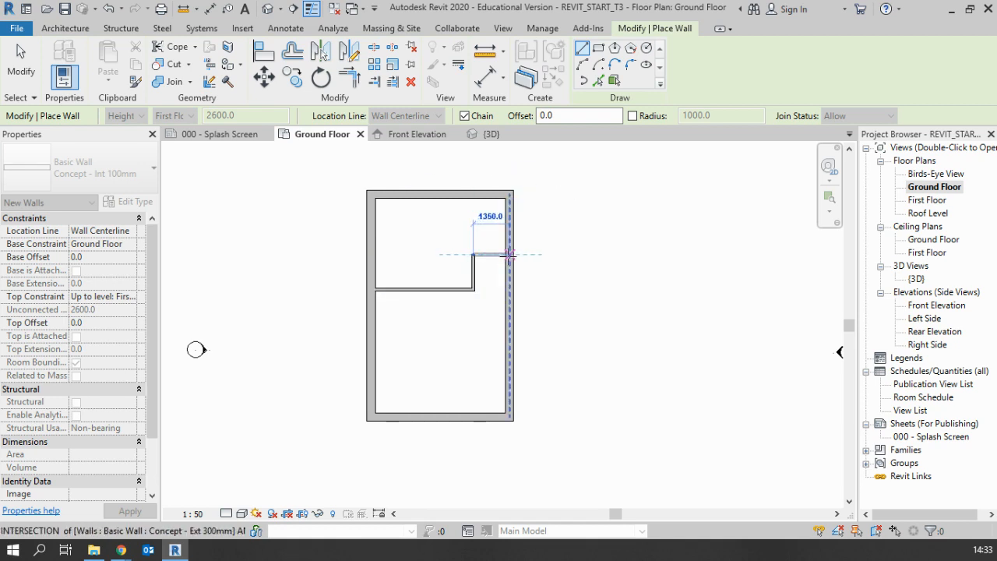
left_click(504, 253)
key("Escape")
scroll(528, 256, "up", 2)
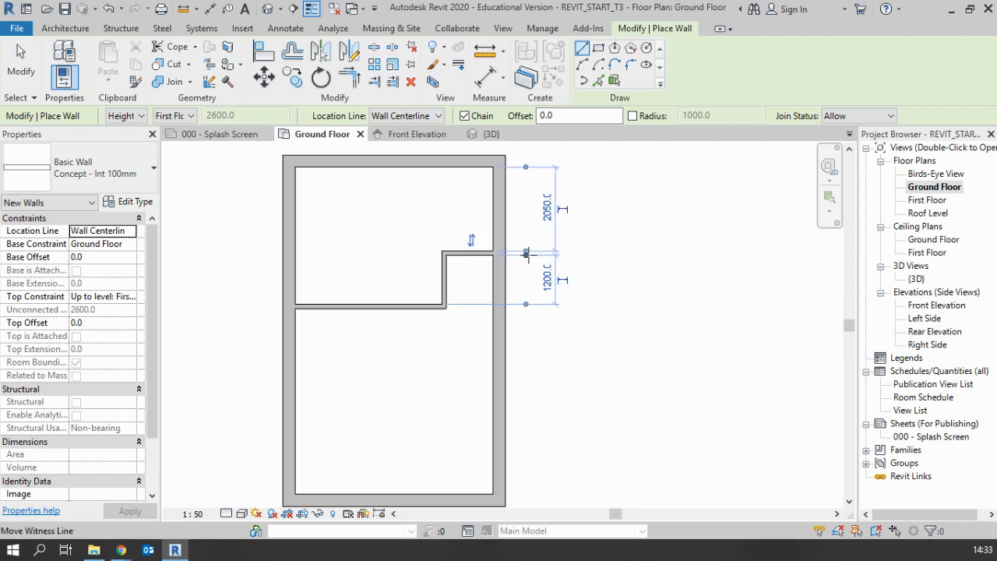
key("Escape")
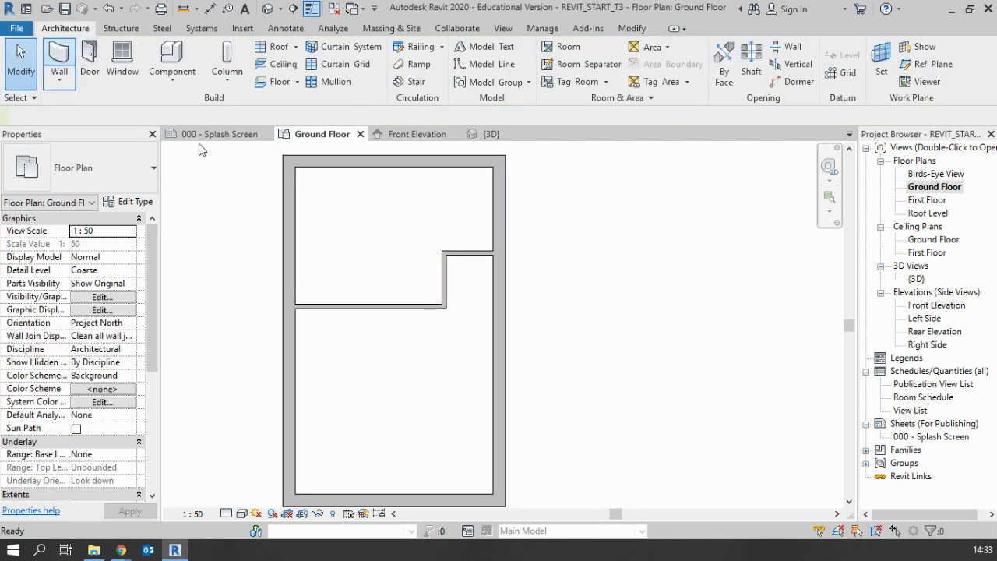
- Draw the living room's stepped side wall from the partition corner: down, about 600 mm left, then about 1650 mm down to the front exterior wall
left_click(59, 60)
scroll(372, 340, "up", 2)
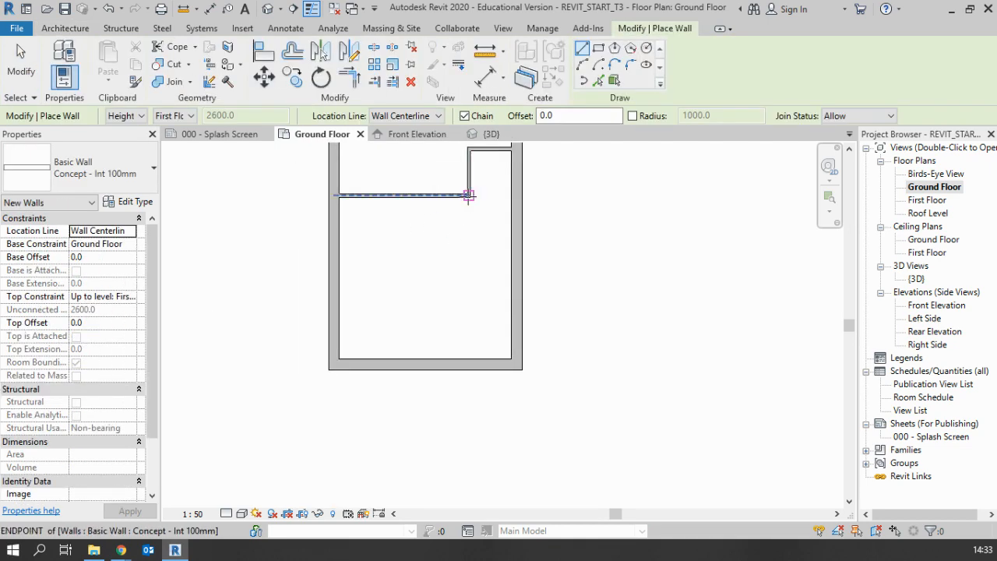
scroll(469, 195, "up", 1)
left_click(469, 195)
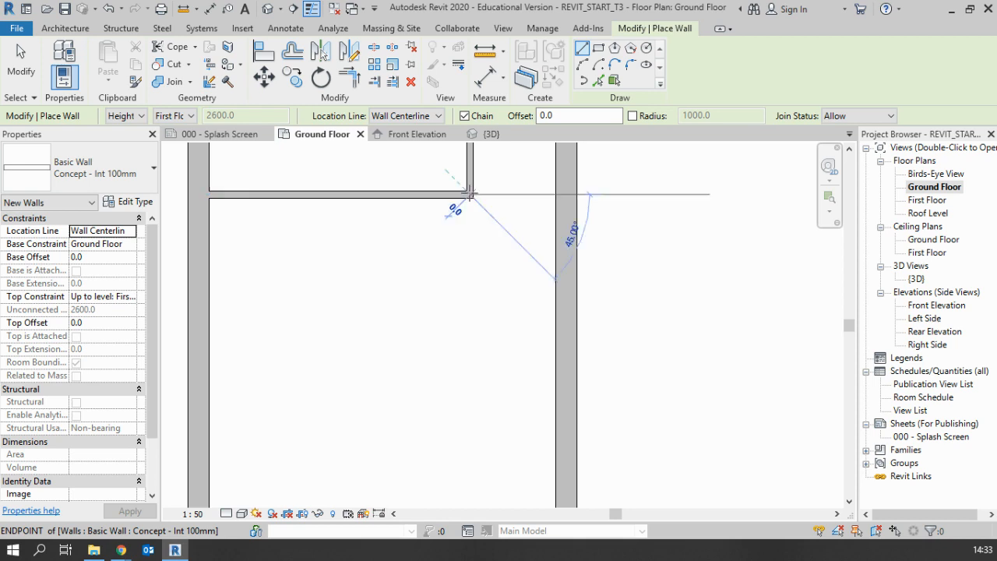
scroll(478, 354, "down", 2)
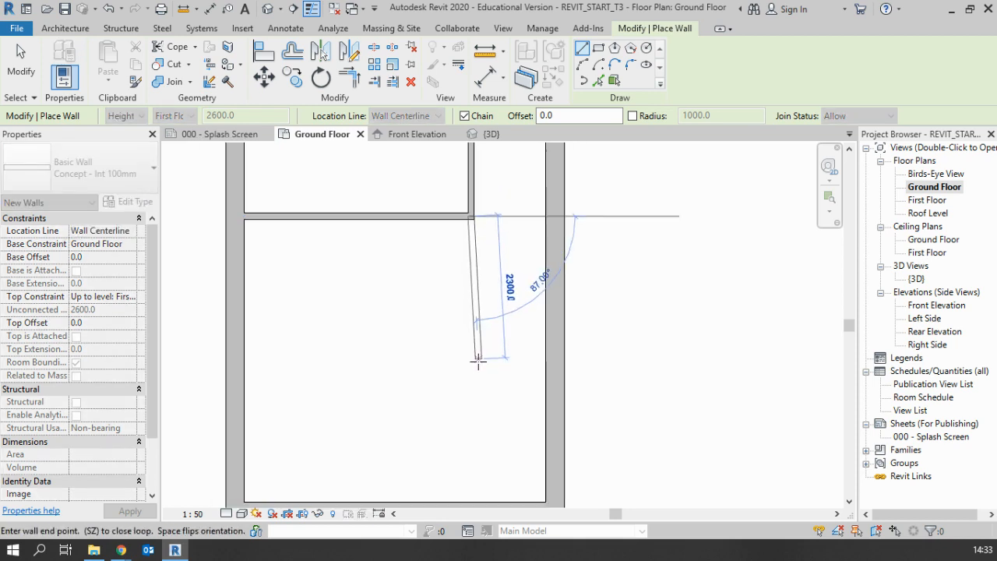
left_click(468, 322)
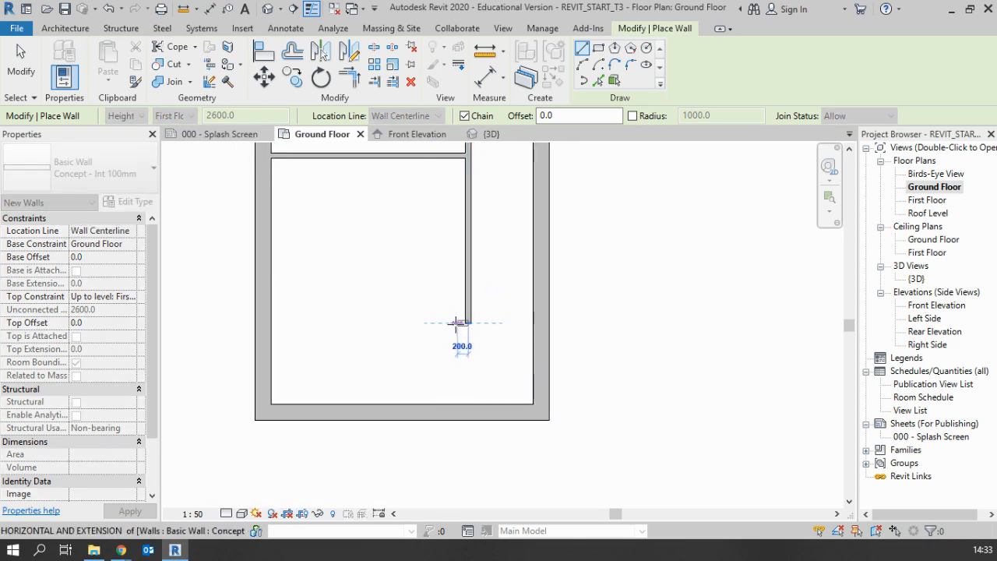
left_click(433, 322)
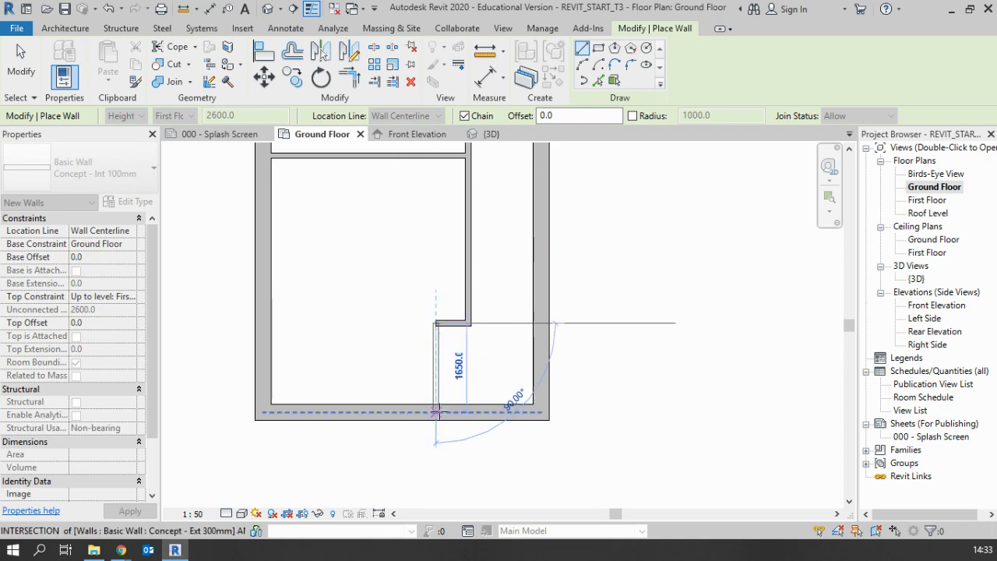
left_click(435, 403)
key("Escape")
key("Escape")
scroll(454, 375, "down", 2)
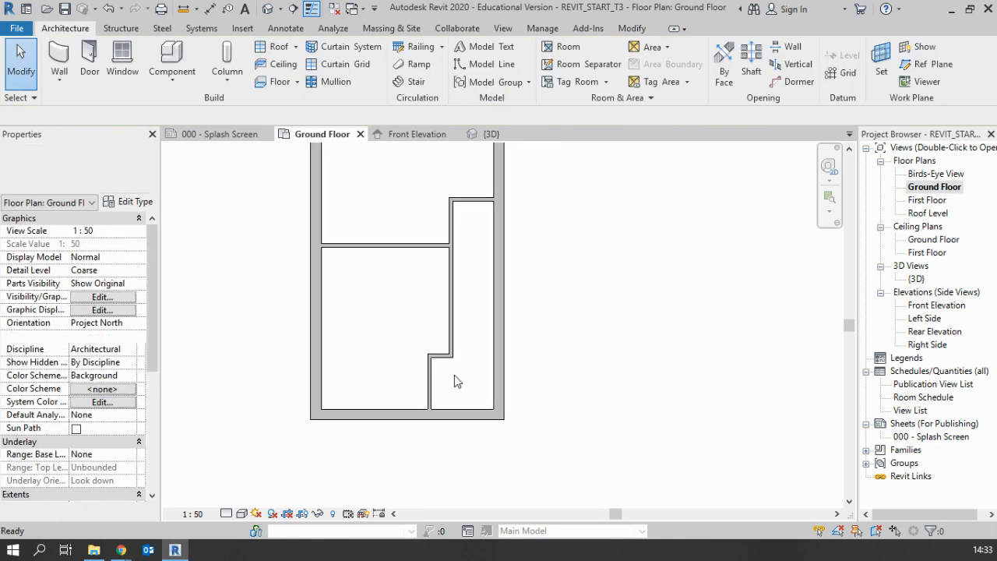
left_click(59, 56)
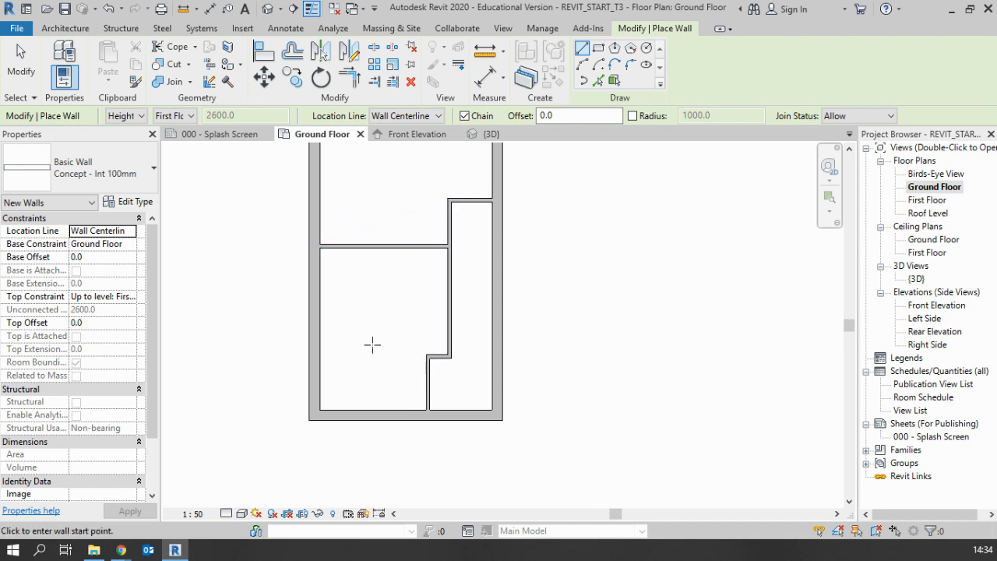
middle_click_drag(479, 273, 492, 347)
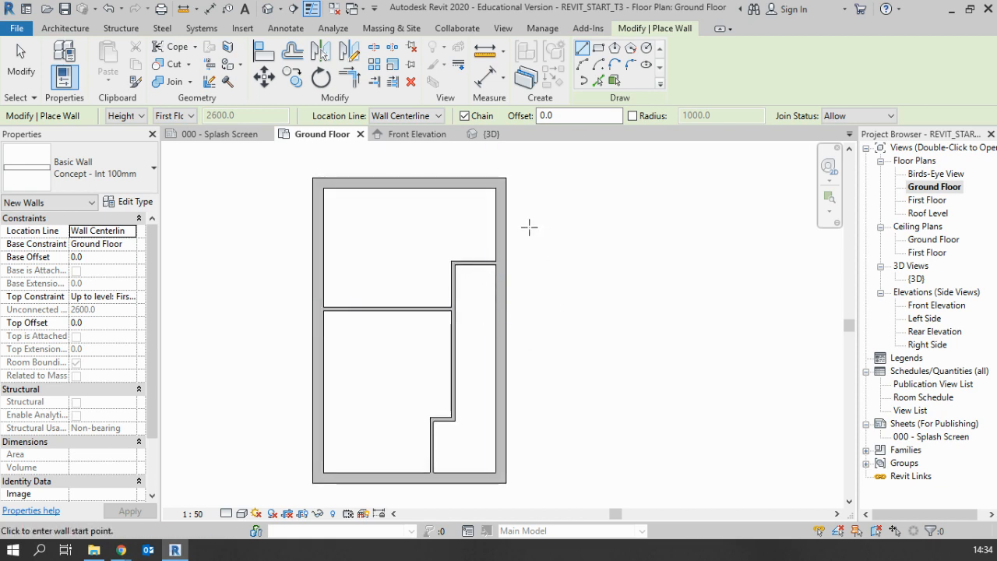
left_click(434, 410)
key("Escape")
key("Escape")
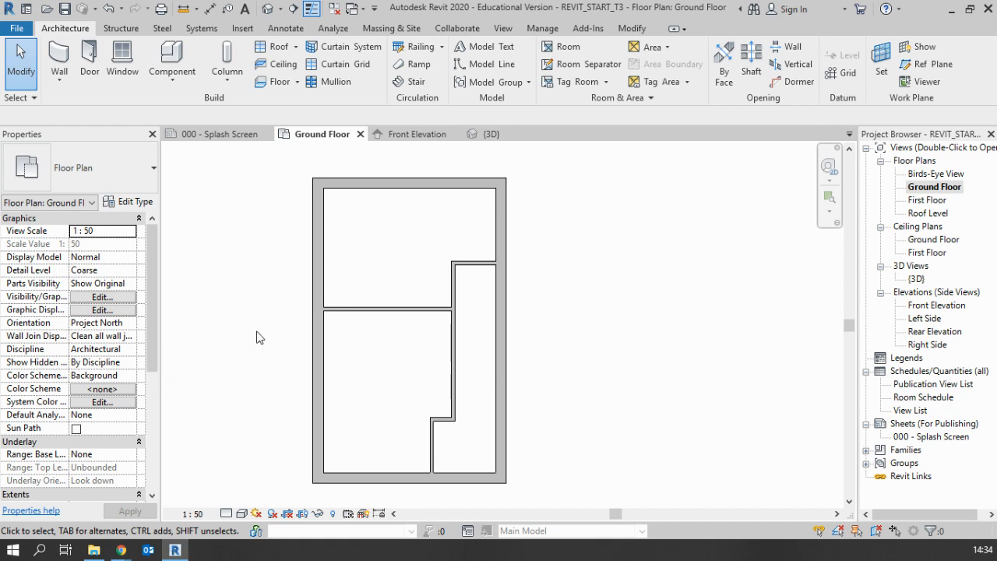
- Check the temporary dimensions of the new internal walls by selecting them one after another
left_click(411, 317)
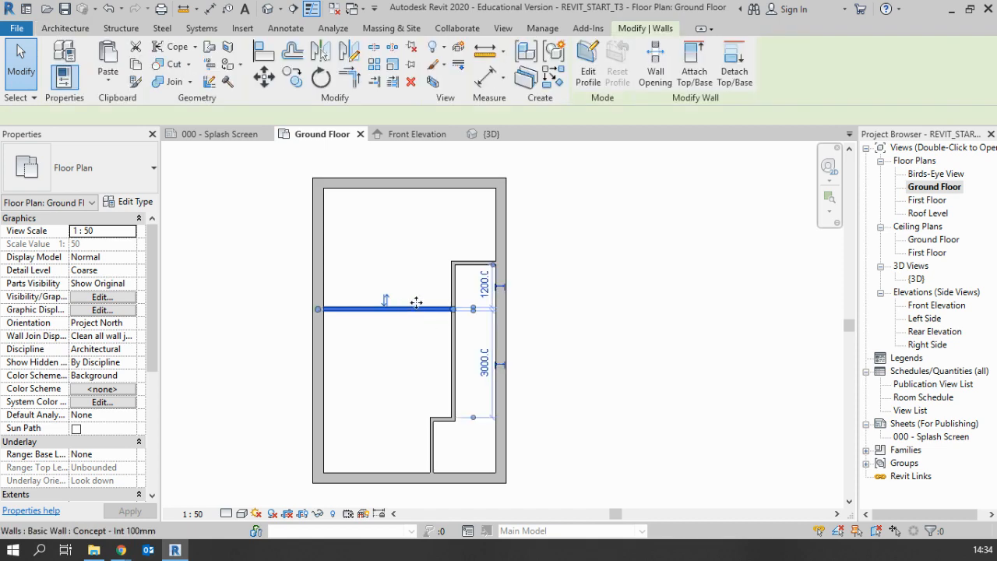
left_click(456, 293)
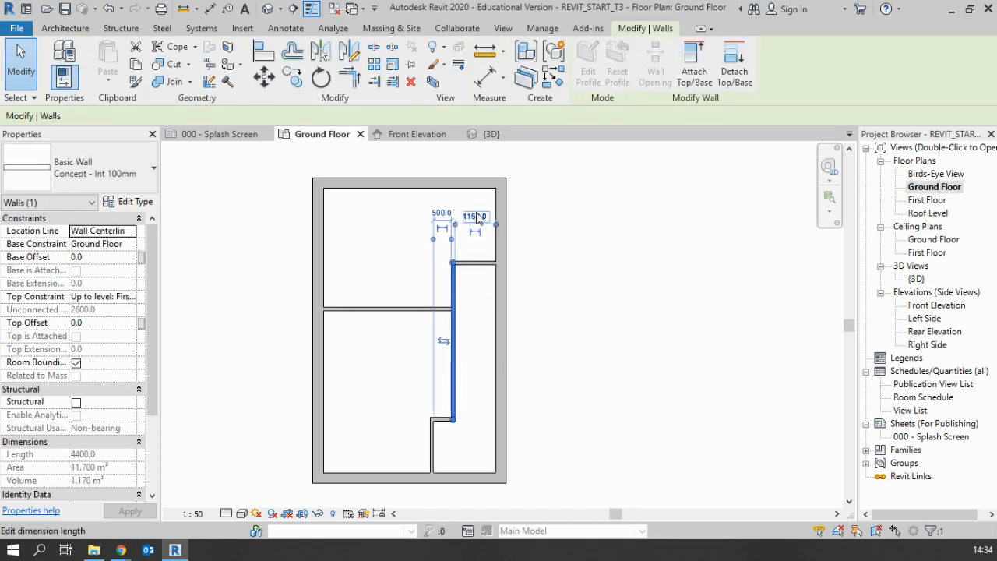
left_click(433, 443)
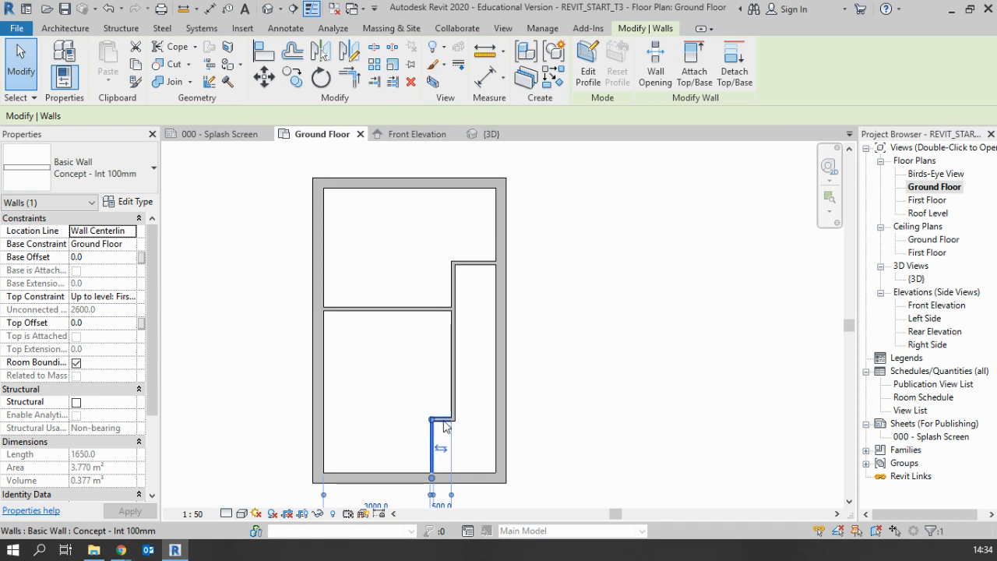
left_click(443, 420)
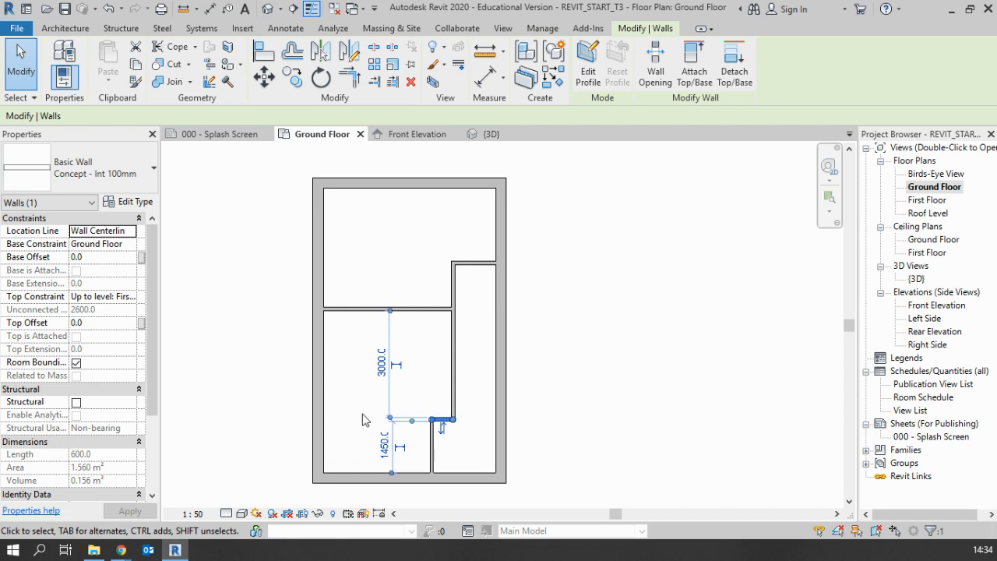
- Check the kitchen depth in the House Plan PDF, then reference the kitchen partition's temporary dimension to the rear exterior wall's inner face in Revit
left_click(358, 309)
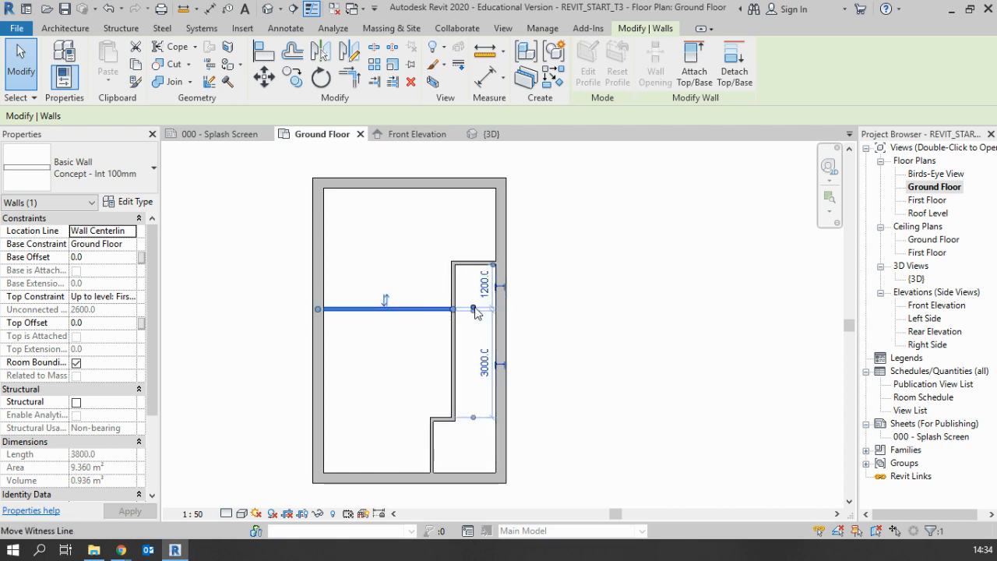
scroll(474, 308, "up", 1)
middle_click_drag(474, 309, 474, 333)
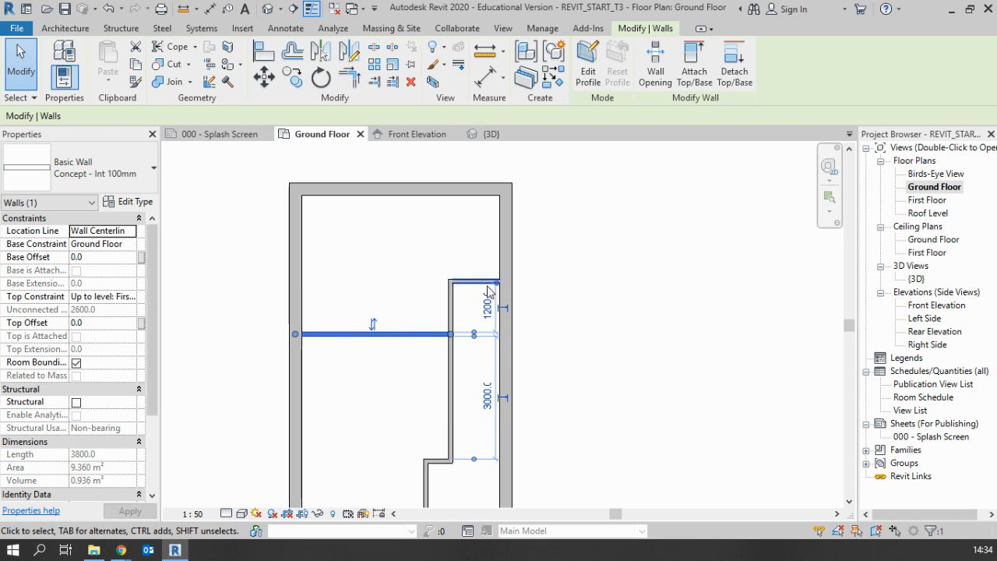
key("alt+Tab")
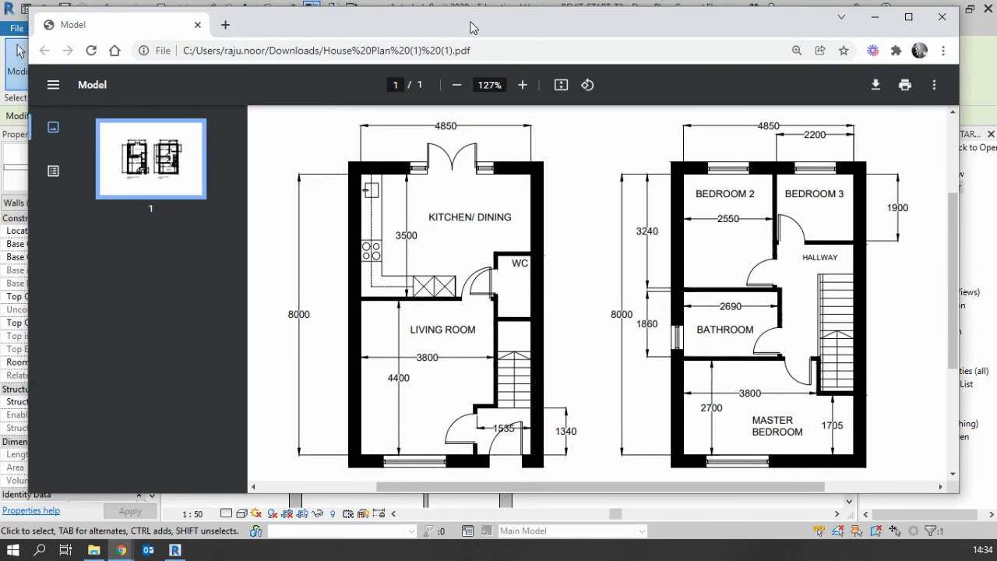
left_click_drag(470, 21, 0, 66)
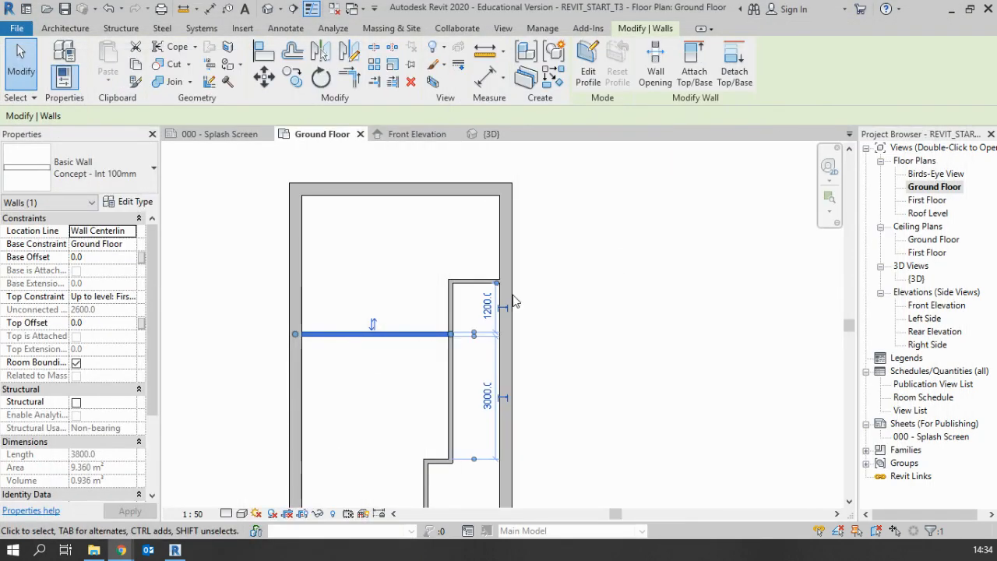
scroll(502, 321, "up", 1)
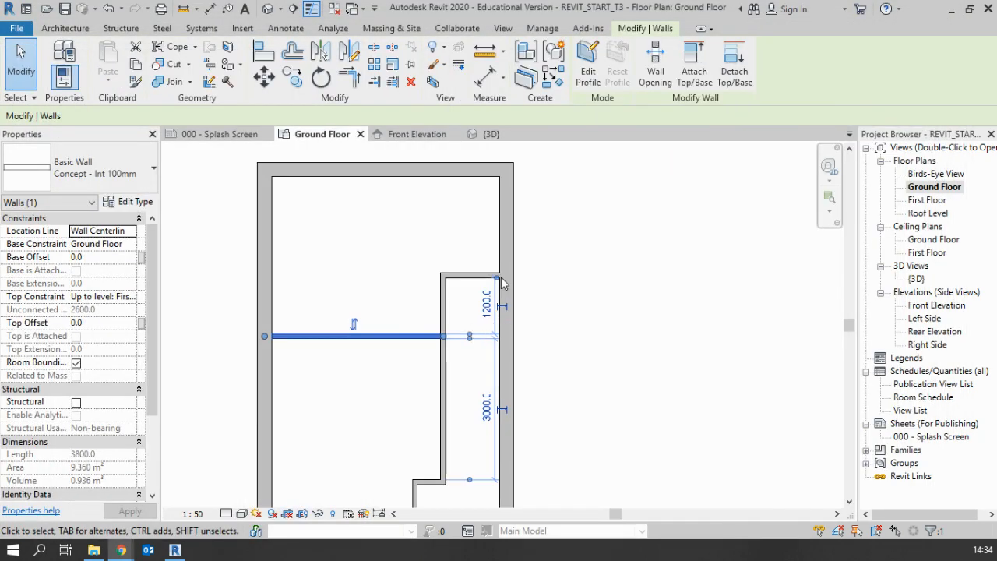
scroll(499, 283, "up", 2)
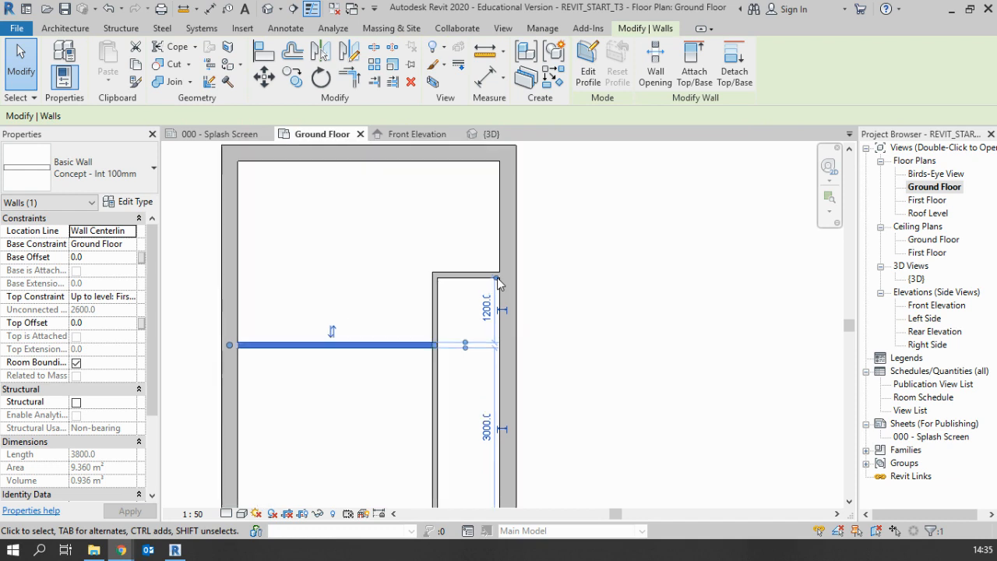
scroll(499, 283, "down", 2)
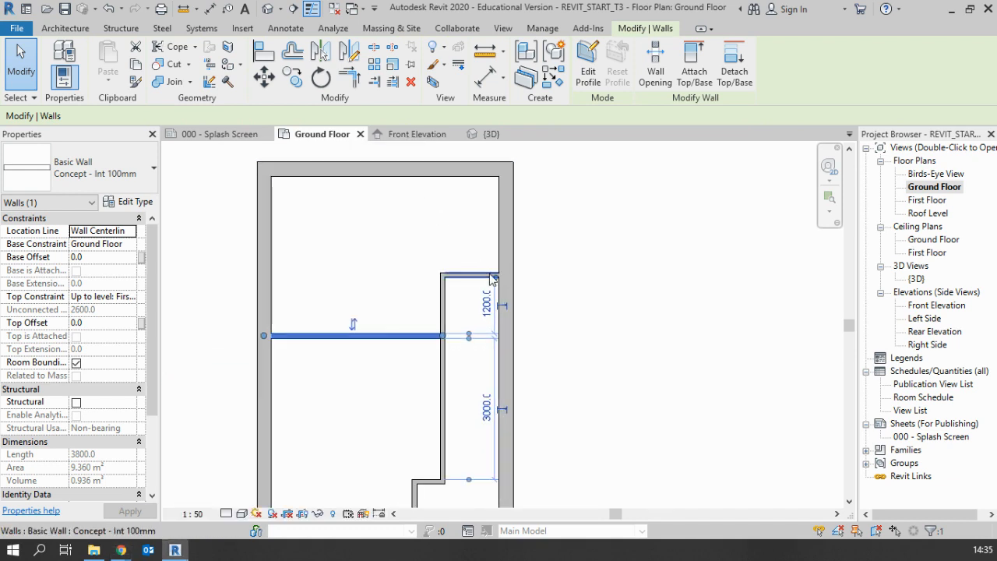
left_click_drag(495, 277, 334, 187)
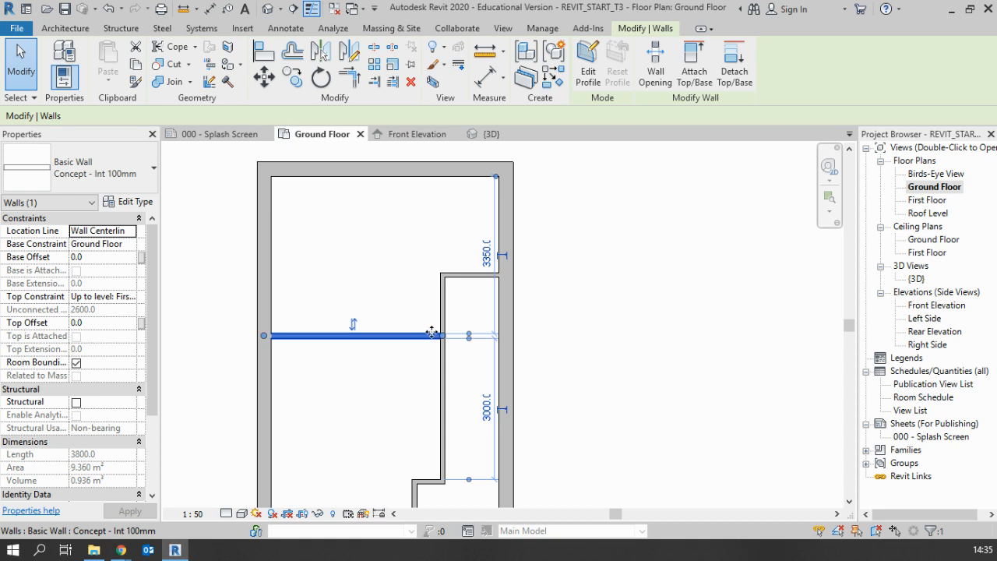
- Set the distance between the kitchen partition and the rear exterior wall's inner face to 3500 mm
left_click(492, 265)
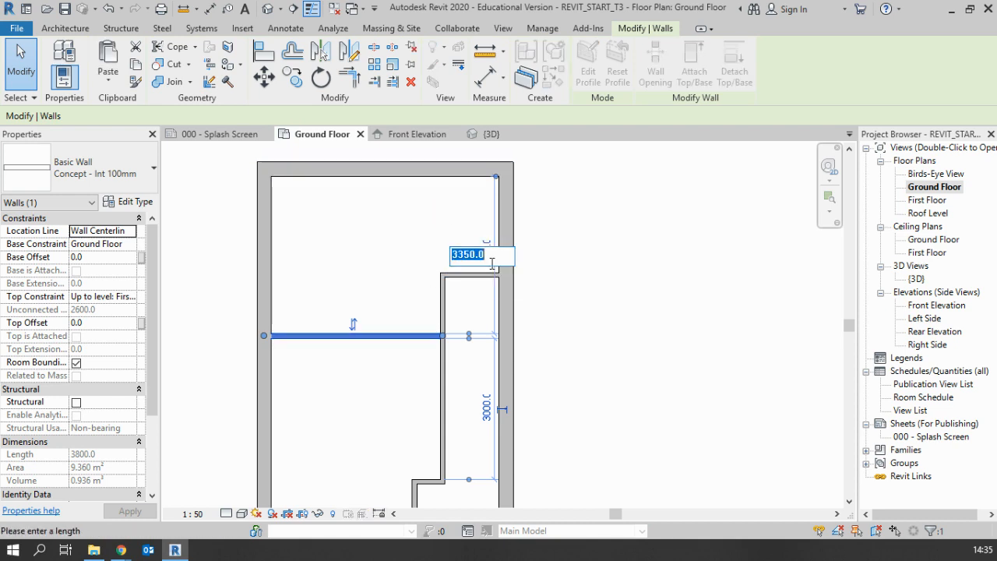
type("3")
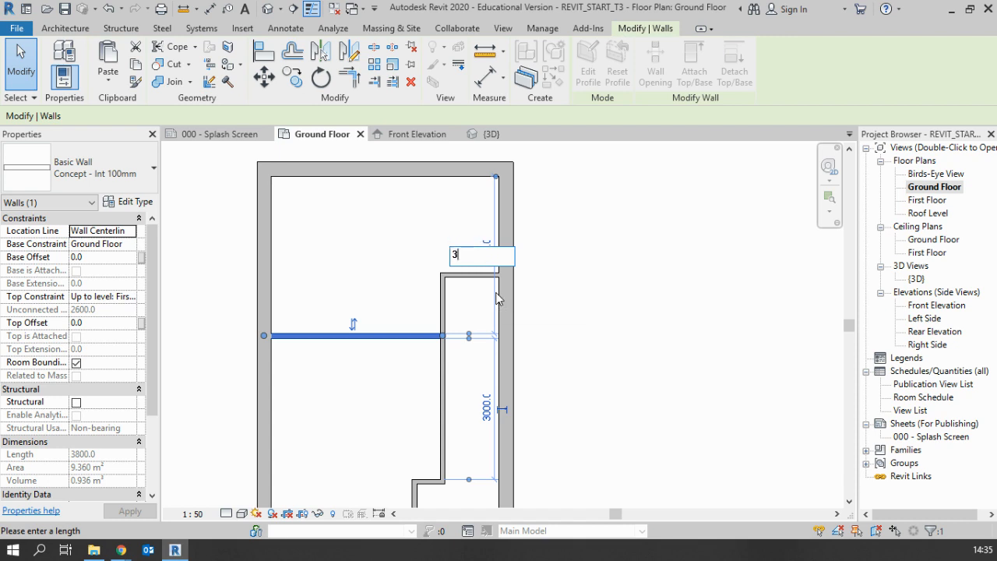
key("Return")
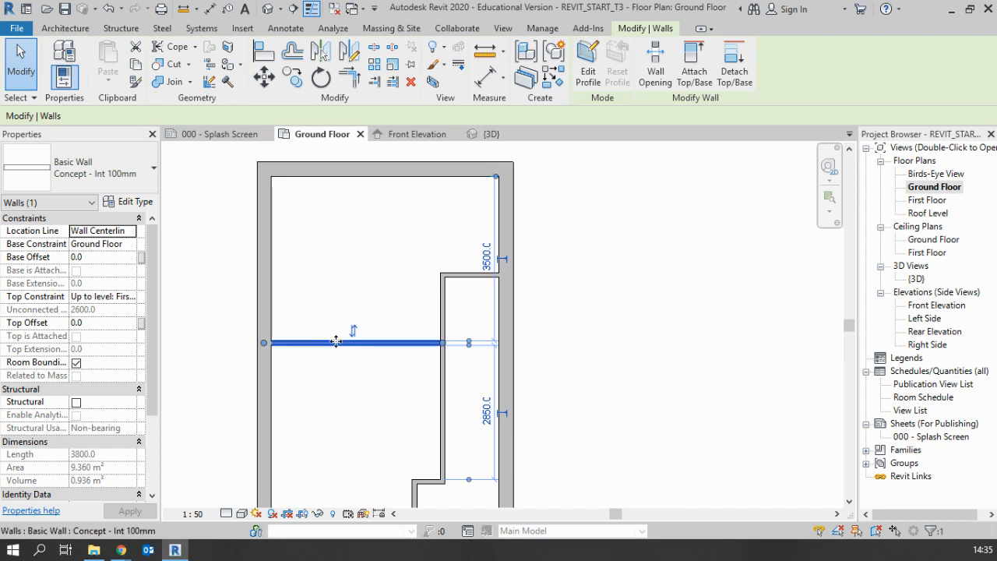
- Compare the kitchen partition's position with the House Plan PDF, then return to the Revit floor plan and deselect the wall
left_click(121, 549)
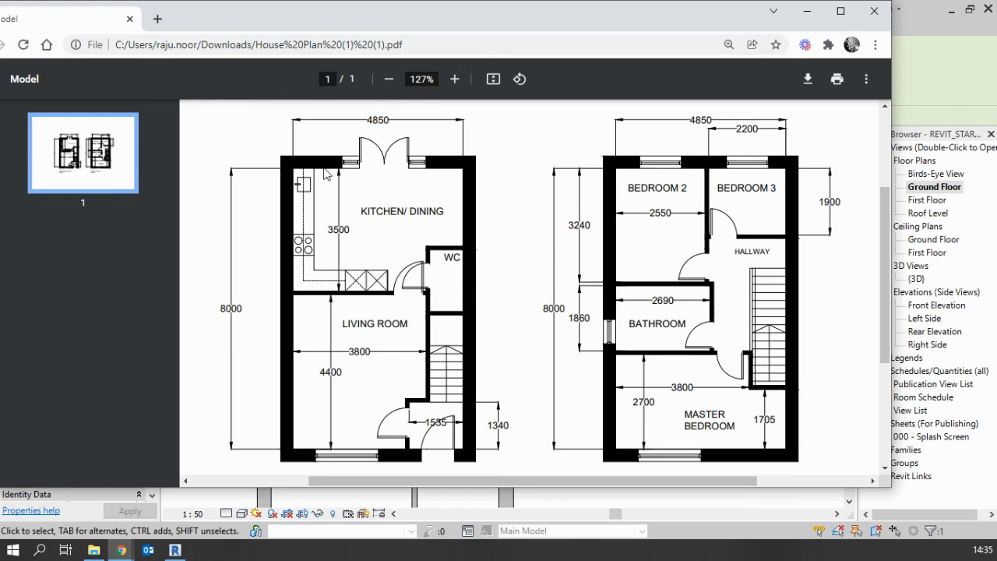
left_click_drag(566, 17, 0, 75)
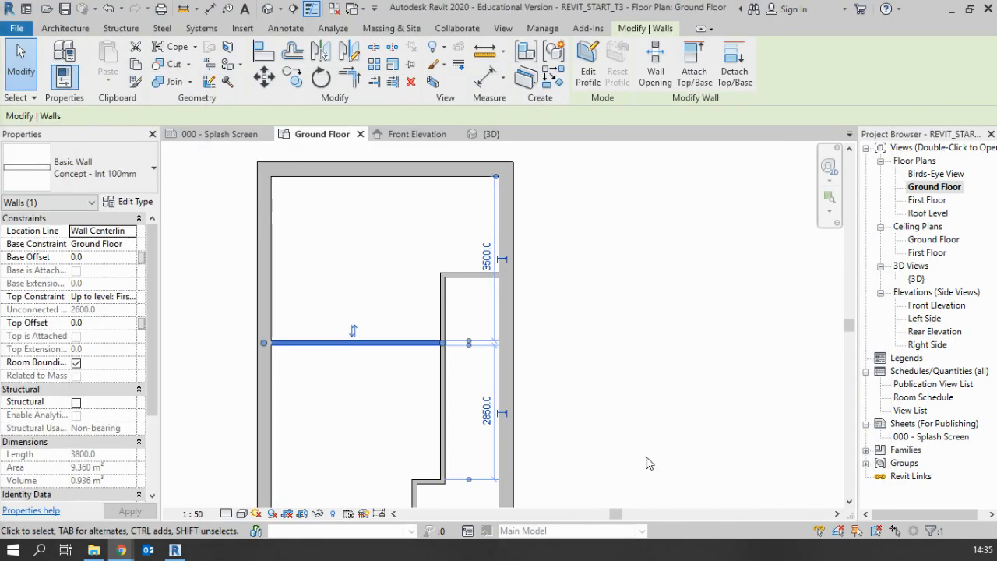
scroll(560, 311, "down", 3)
left_click(607, 408)
- Reference the long internal side wall's temporary dimension to the left exterior wall's inner face and set the distance to 3800 mm
scroll(598, 418, "down", 1)
middle_click_drag(611, 424, 607, 308)
scroll(561, 269, "up", 3)
middle_click_drag(554, 282, 571, 365)
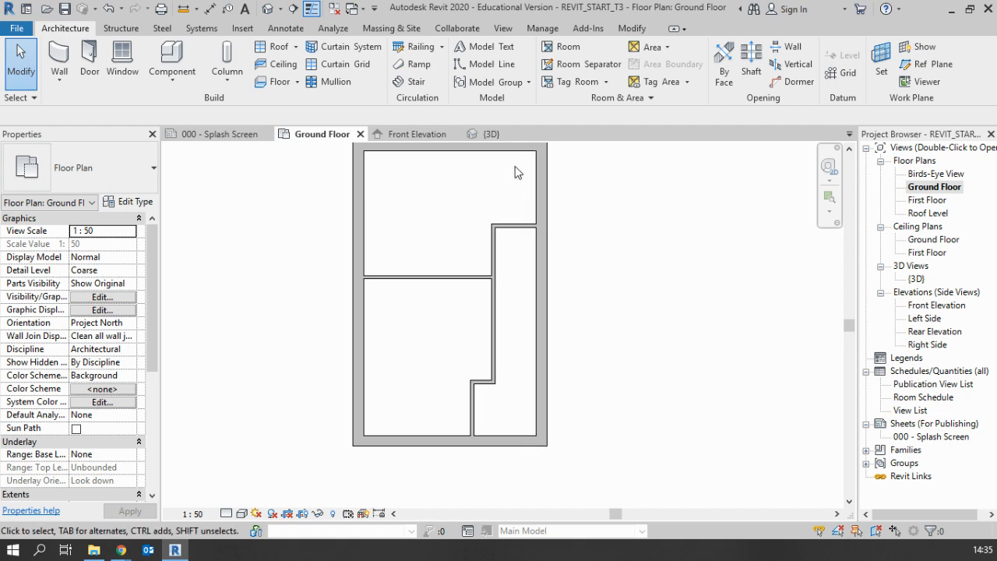
middle_click_drag(507, 419, 513, 375)
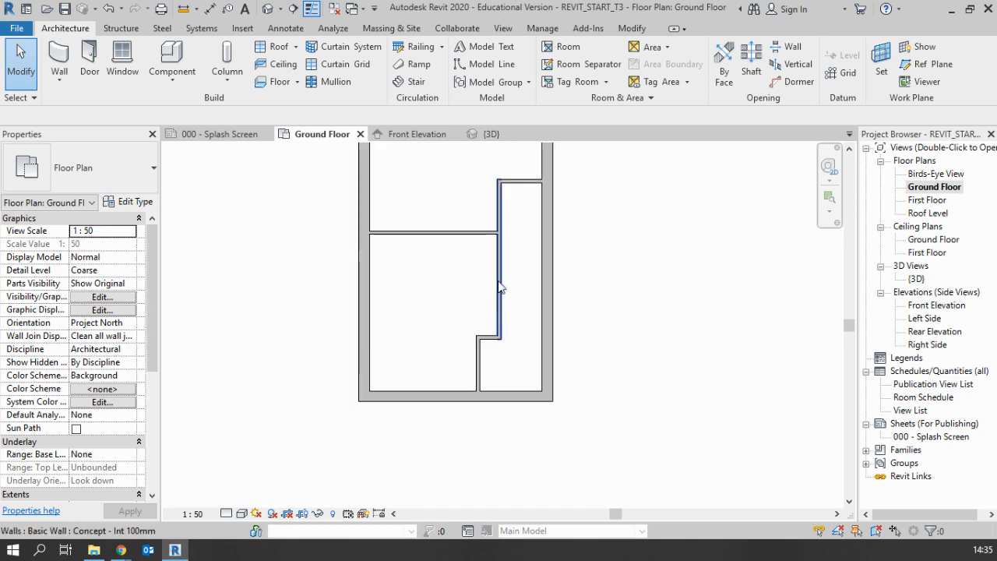
left_click(499, 287)
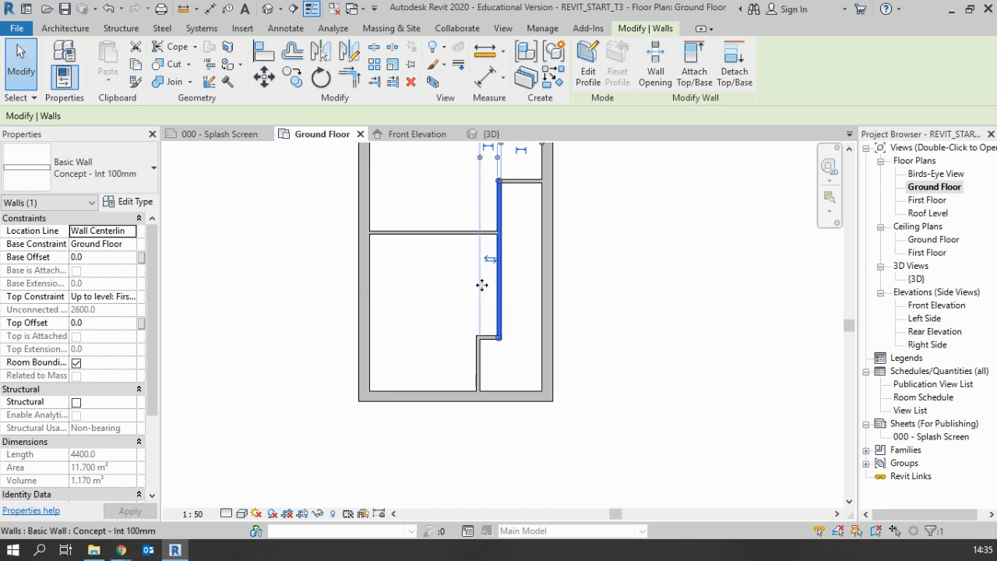
middle_click_drag(419, 257, 418, 344)
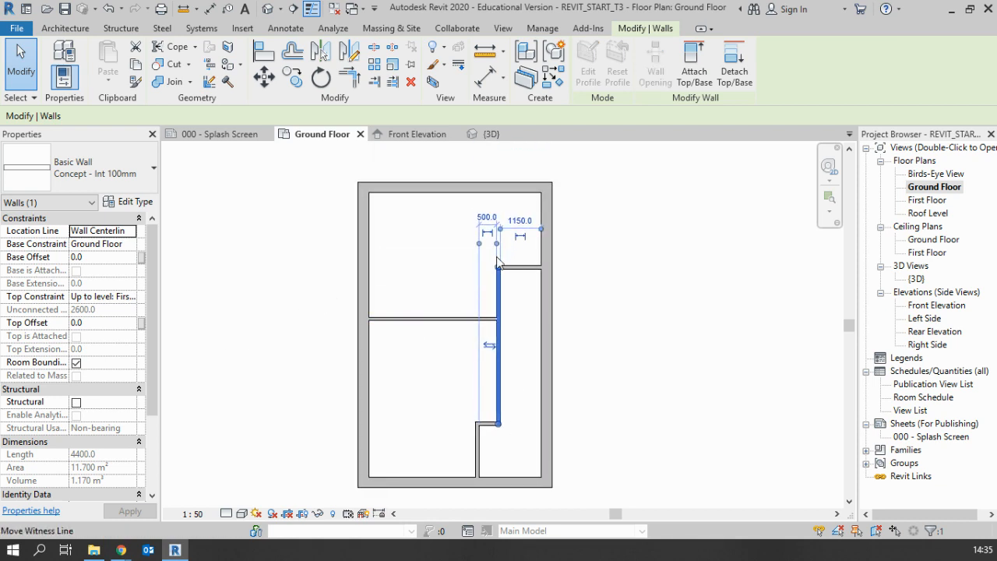
left_click_drag(497, 265, 370, 282)
left_click(443, 219)
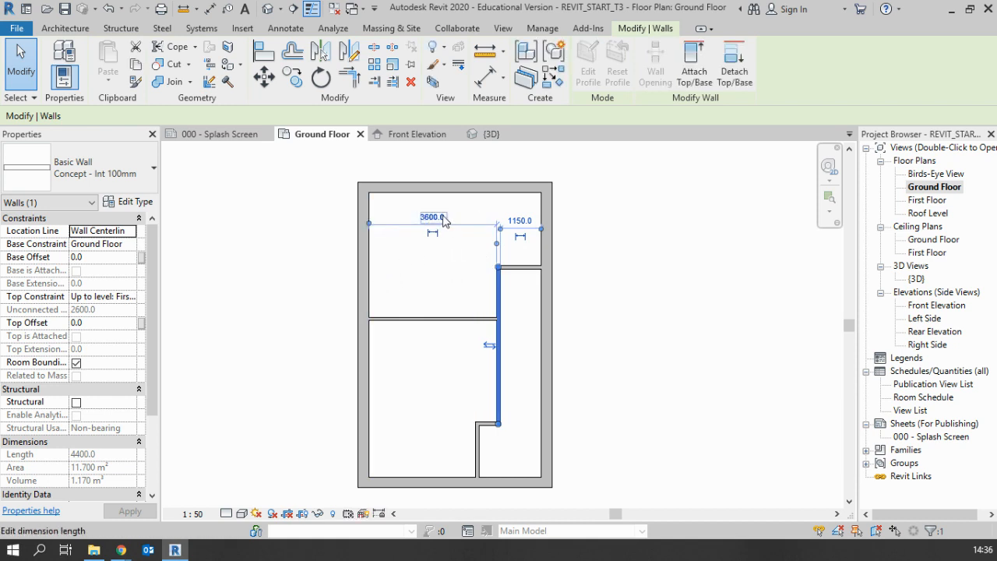
left_click(442, 219)
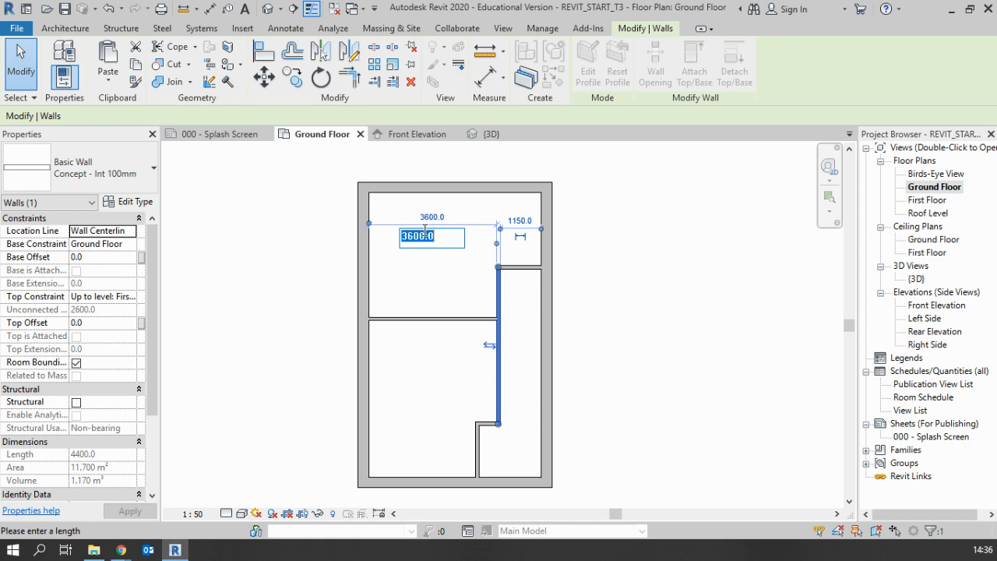
type("3800")
key("Return")
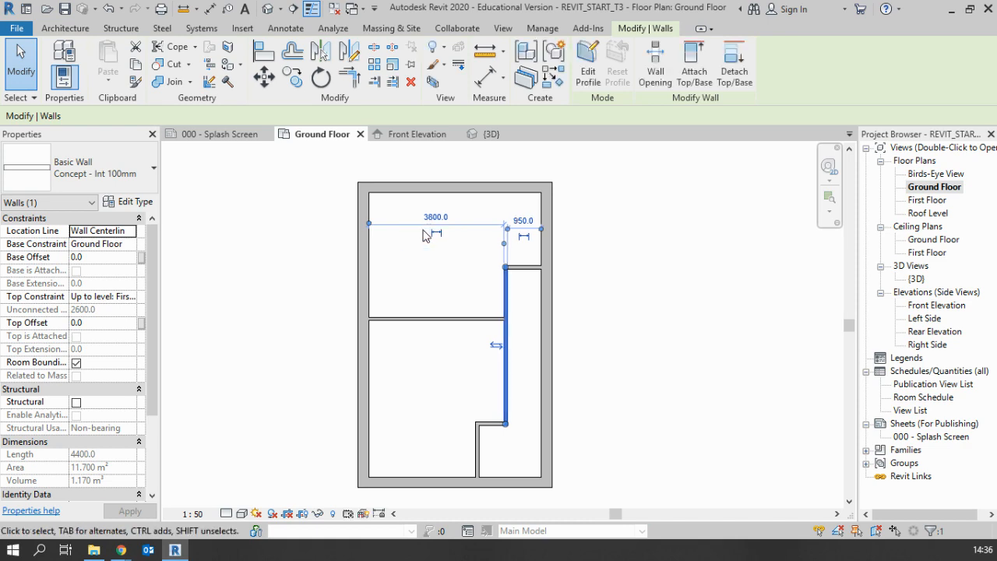
left_click(445, 364)
- Recheck the temporary dimensions of the partition between the kitchen and the living room
middle_click_drag(414, 353, 418, 318)
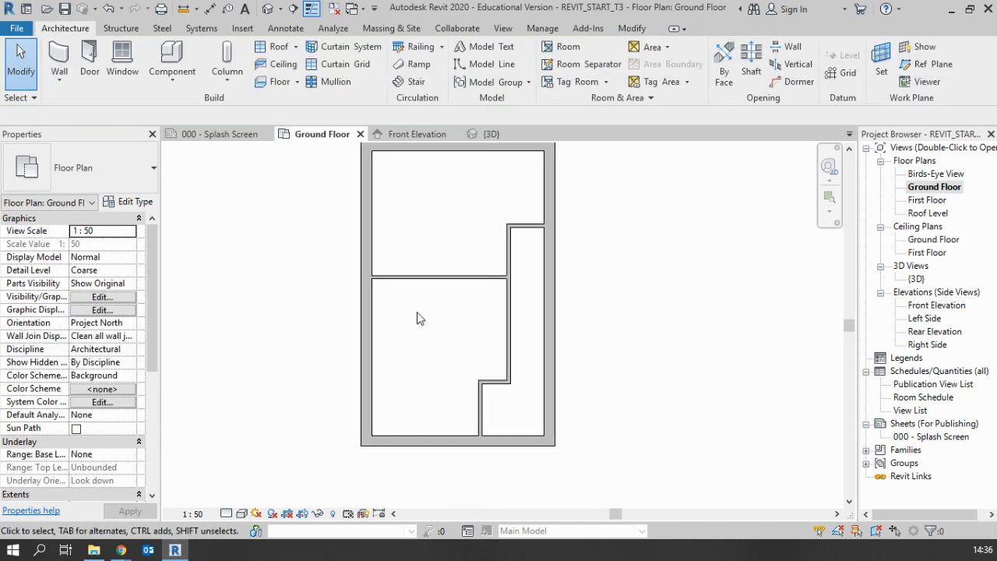
left_click(414, 278)
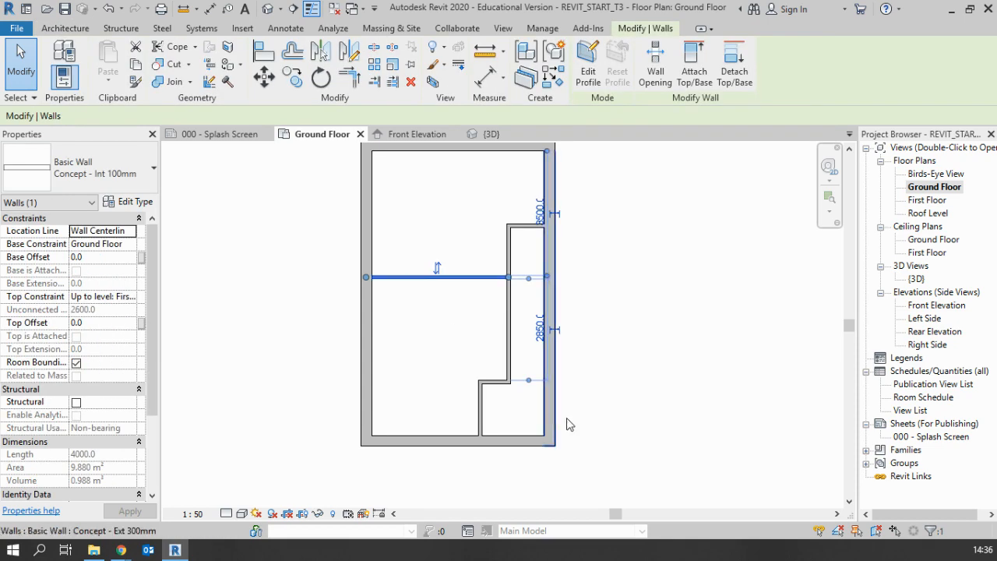
left_click(499, 424)
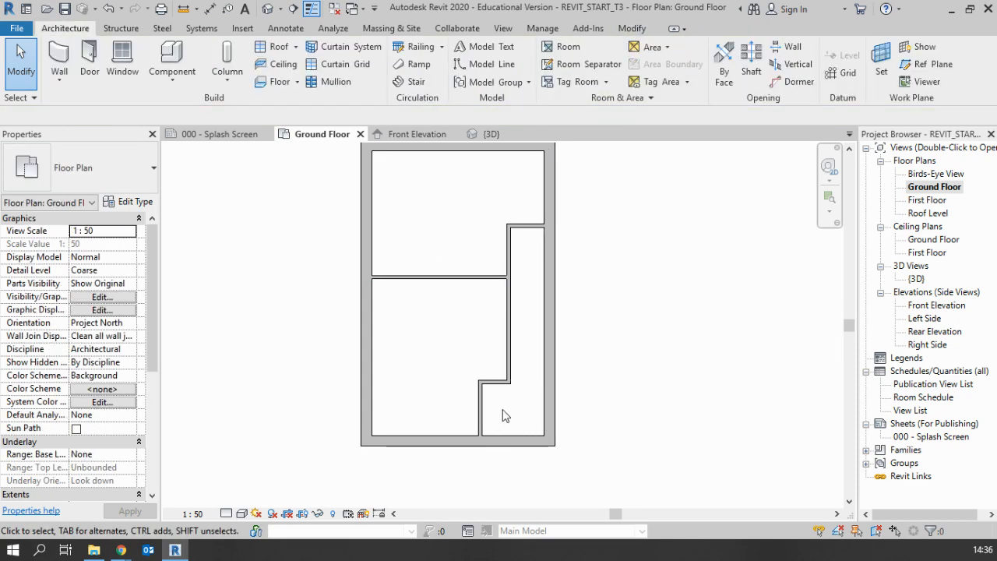
- Reference the short entrance hall side wall's temporary dimension to the right exterior wall's inner face and set the distance to 1535 mm
scroll(503, 416, "up", 3)
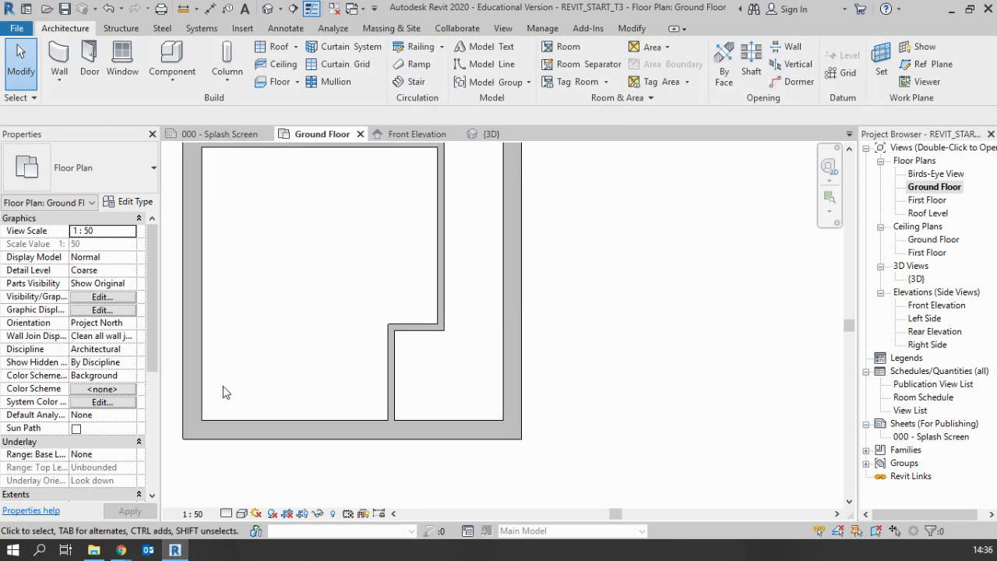
left_click(392, 375)
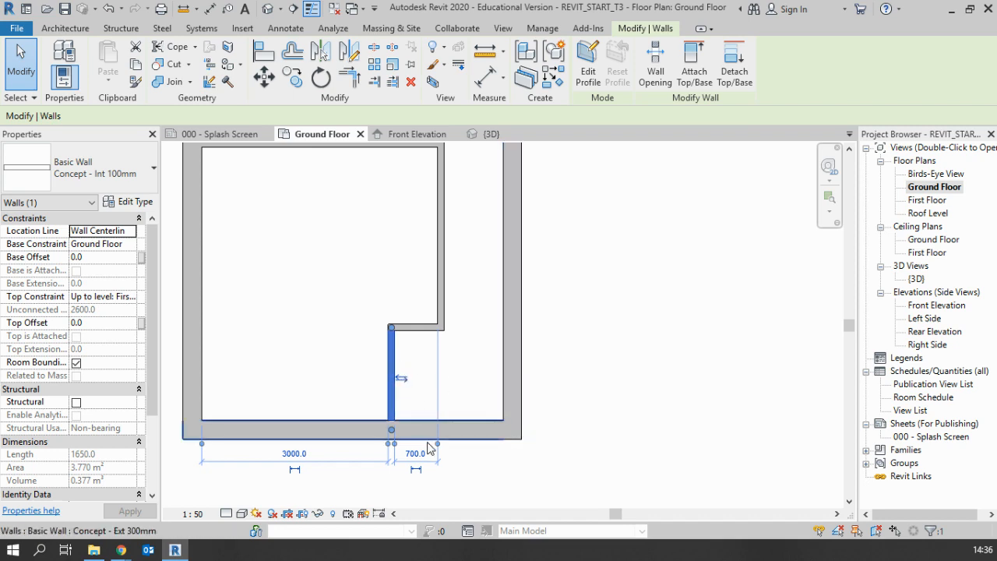
left_click_drag(437, 443, 503, 380)
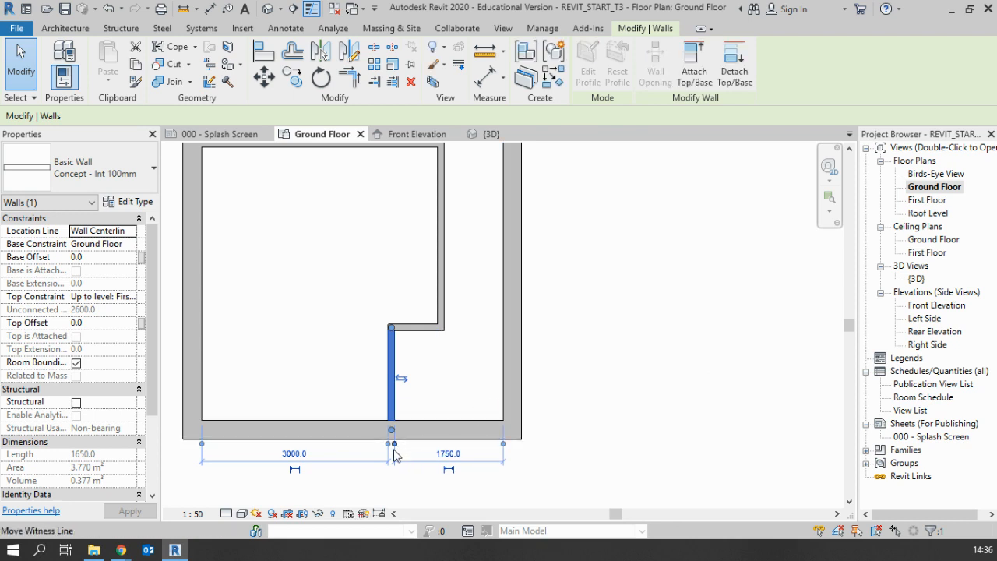
left_click(448, 458)
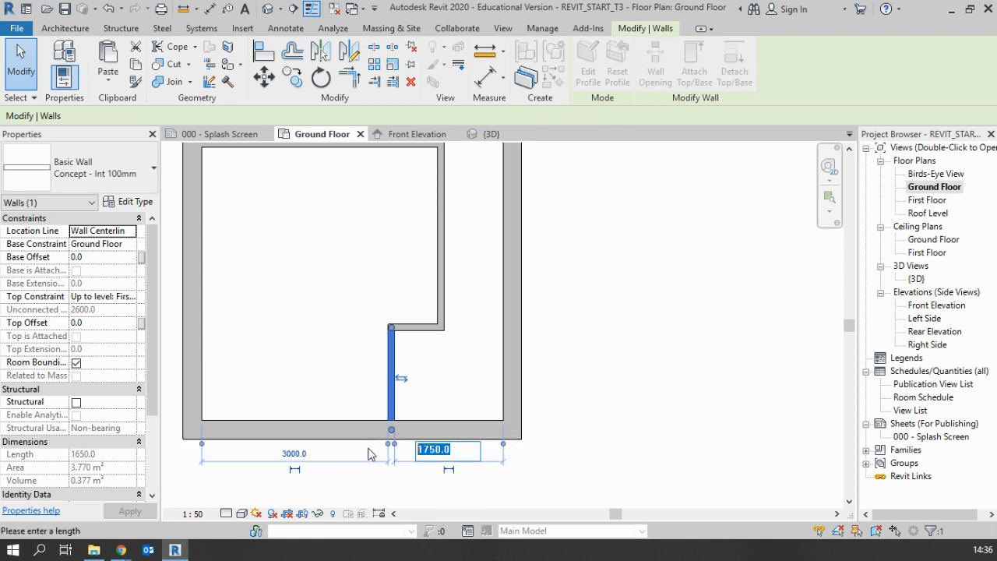
type("1535")
key("Return")
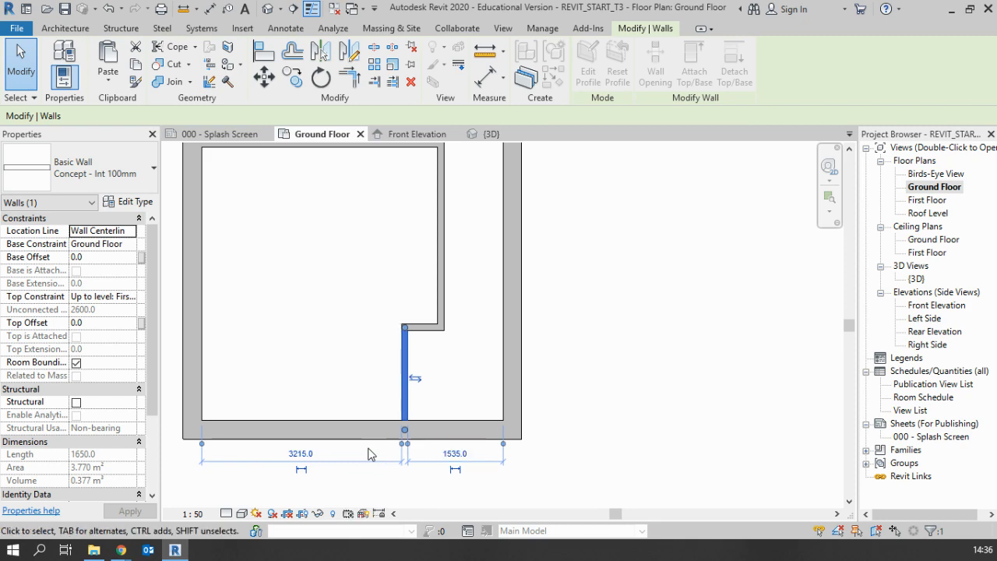
left_click(530, 374)
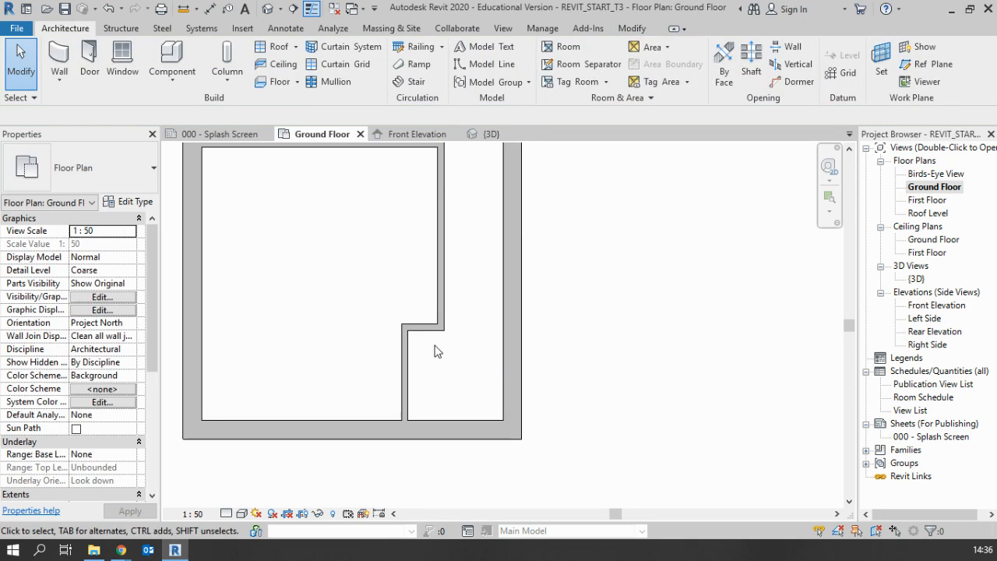
- Set the distance between the short horizontal entrance hall wall and the front exterior wall's inner face to 1340 mm
left_click(423, 329)
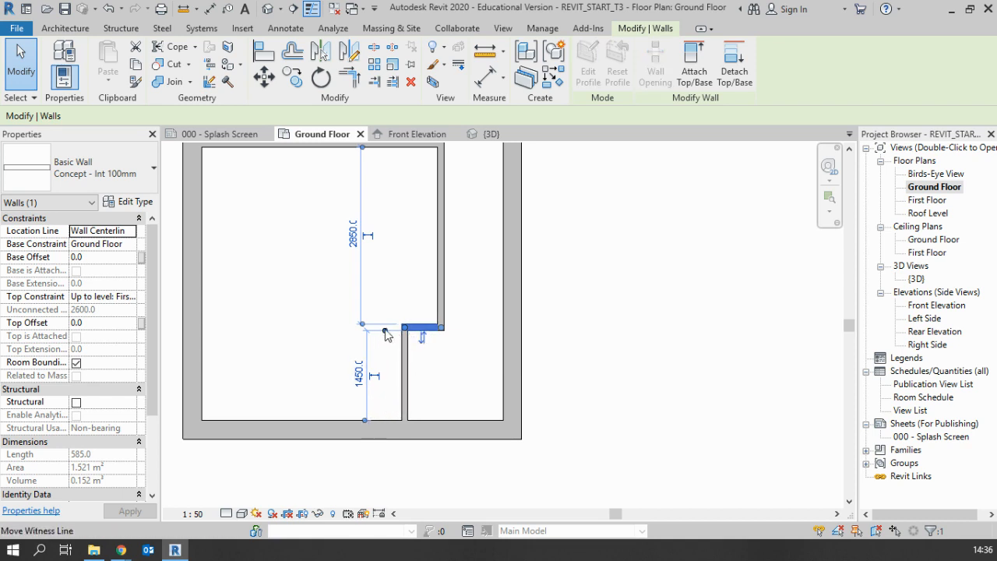
left_click(360, 385)
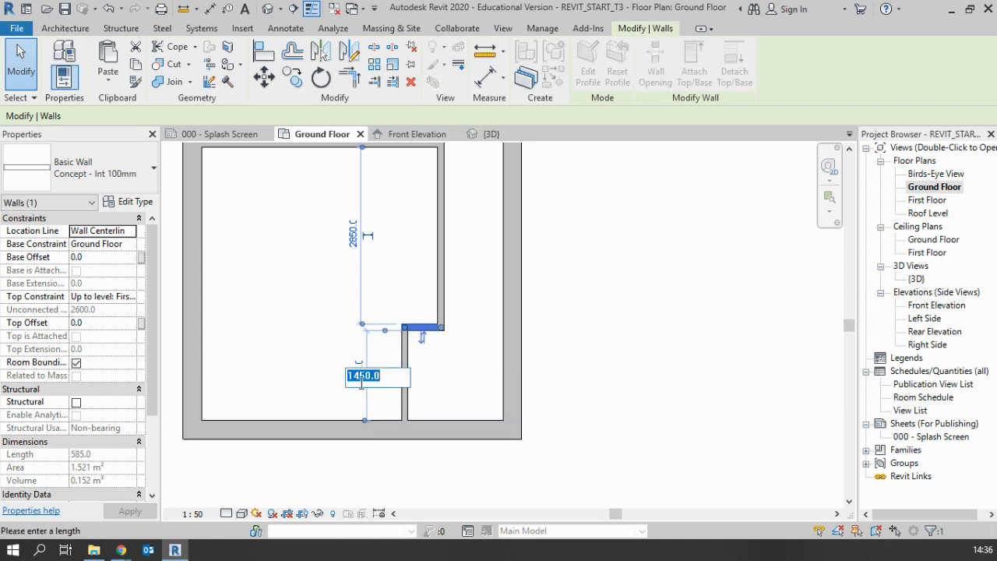
type("1")
key("Return")
scroll(511, 366, "down", 2)
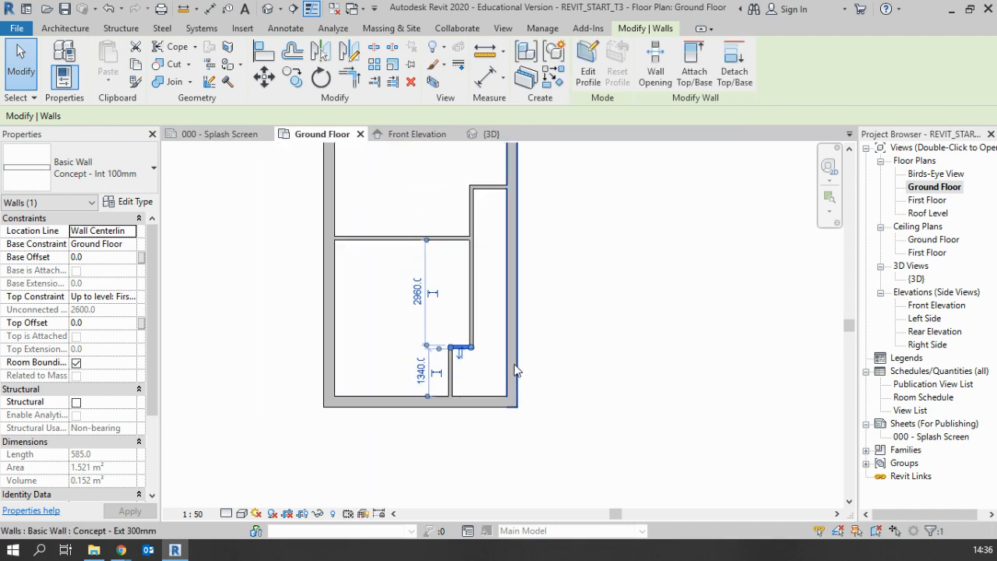
left_click(604, 352)
- Compare the whole ground floor wall layout with the House Plan PDF
middle_click_drag(498, 300, 489, 361)
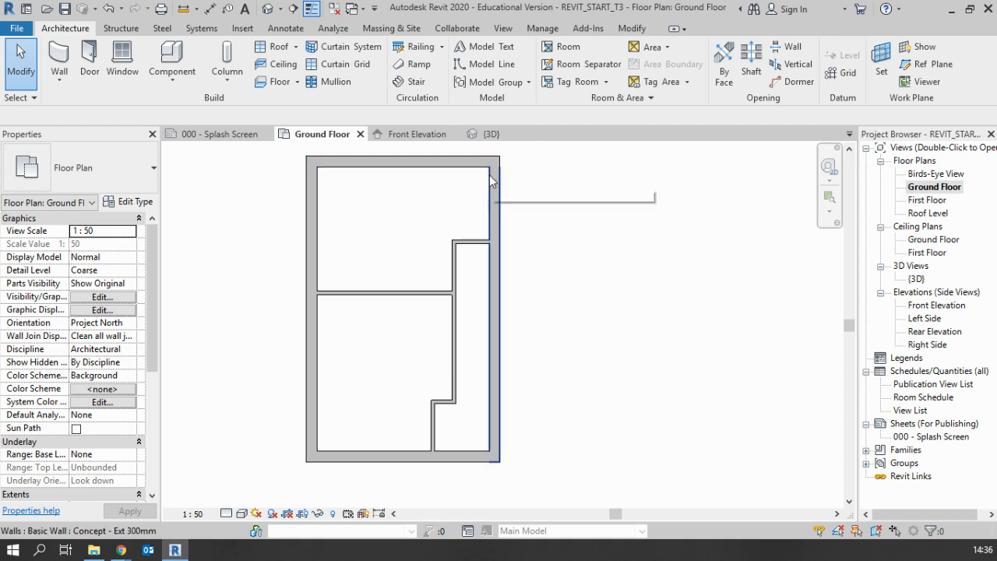
left_click(121, 550)
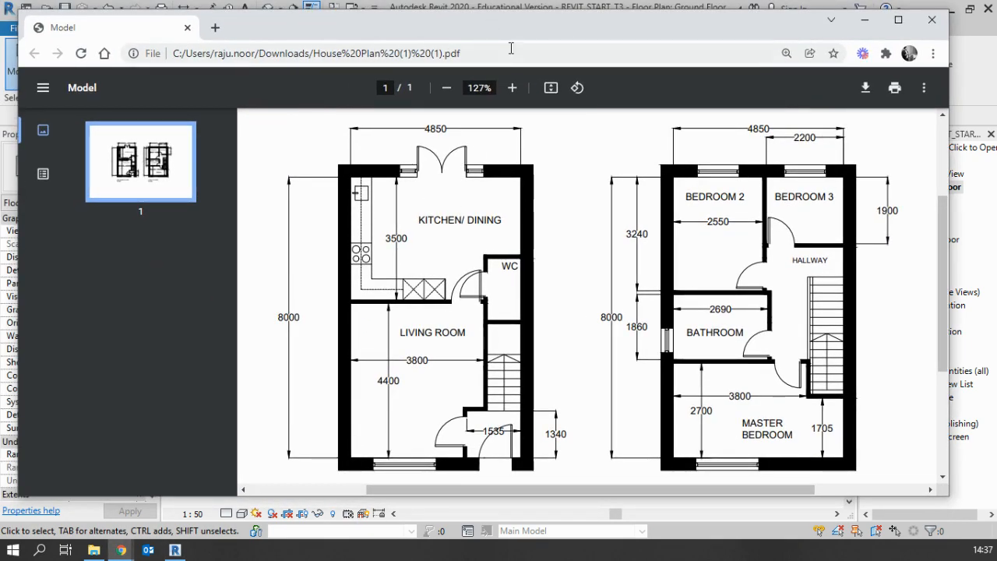
left_click_drag(524, 33, 0, 139)
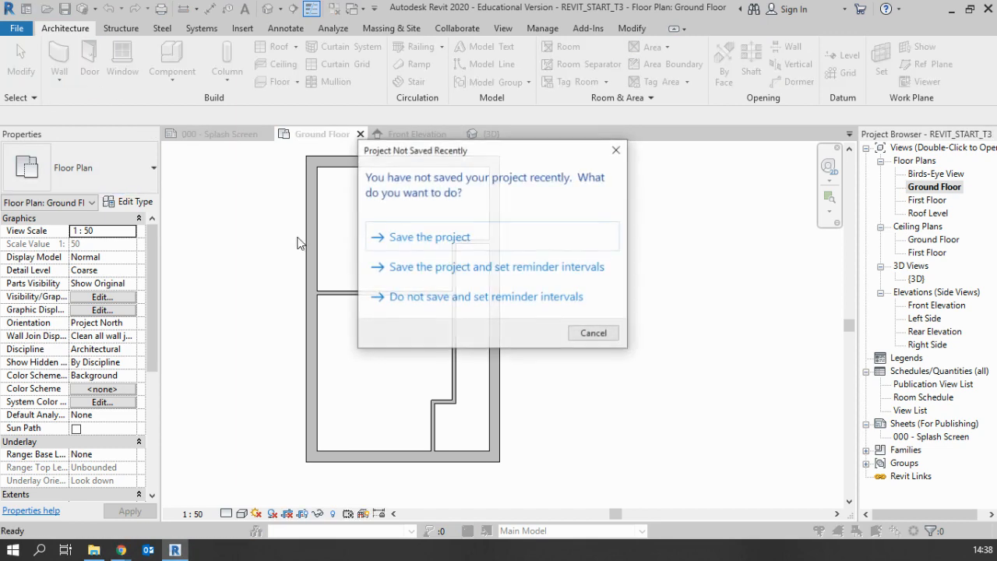
- Dismiss the save reminder and draw two aligned short internal walls inward from the rear room's left and right exterior walls, leaving a gap between them
left_click(592, 333)
key("w")
key("a")
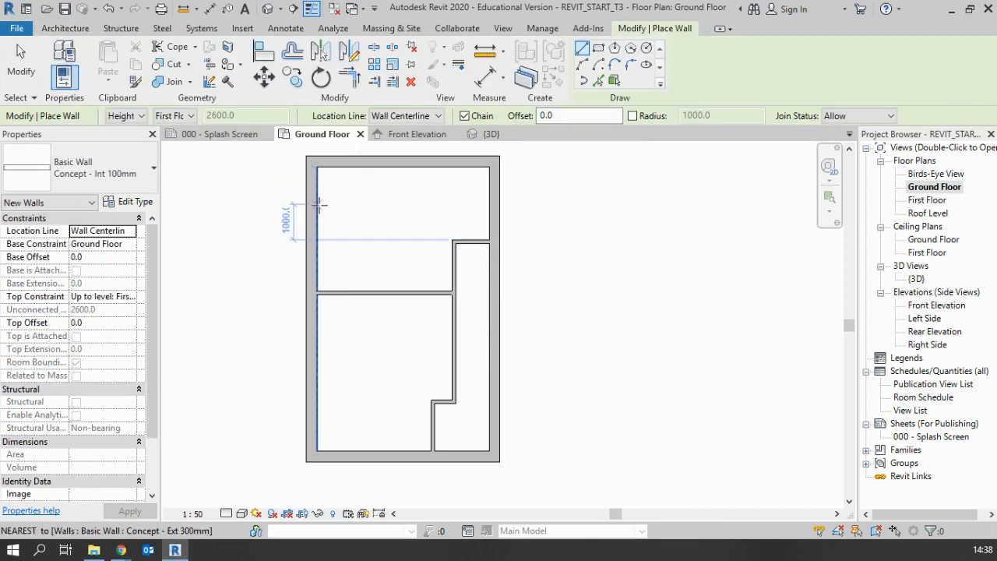
left_click(317, 204)
left_click(391, 204)
key("Escape")
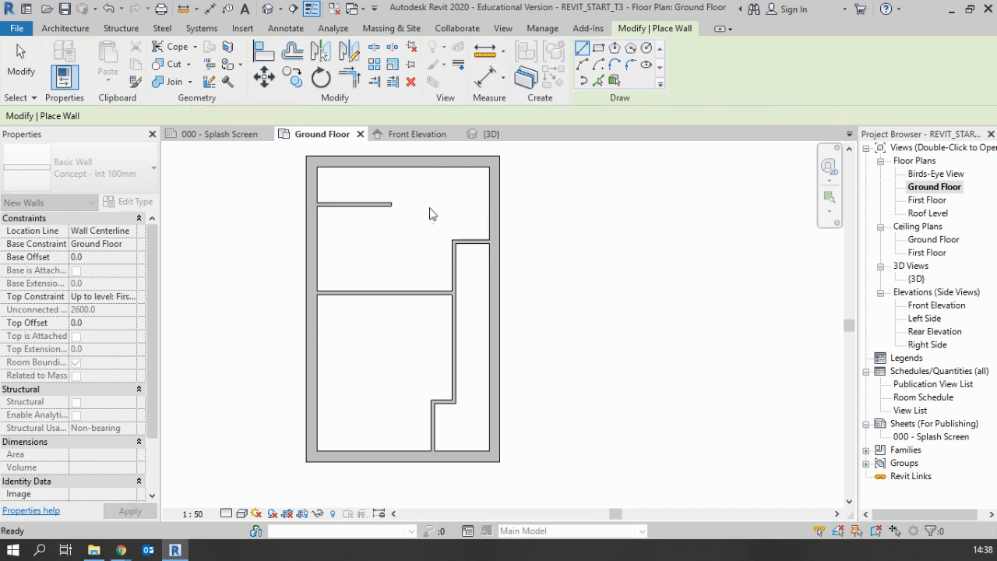
left_click(492, 204)
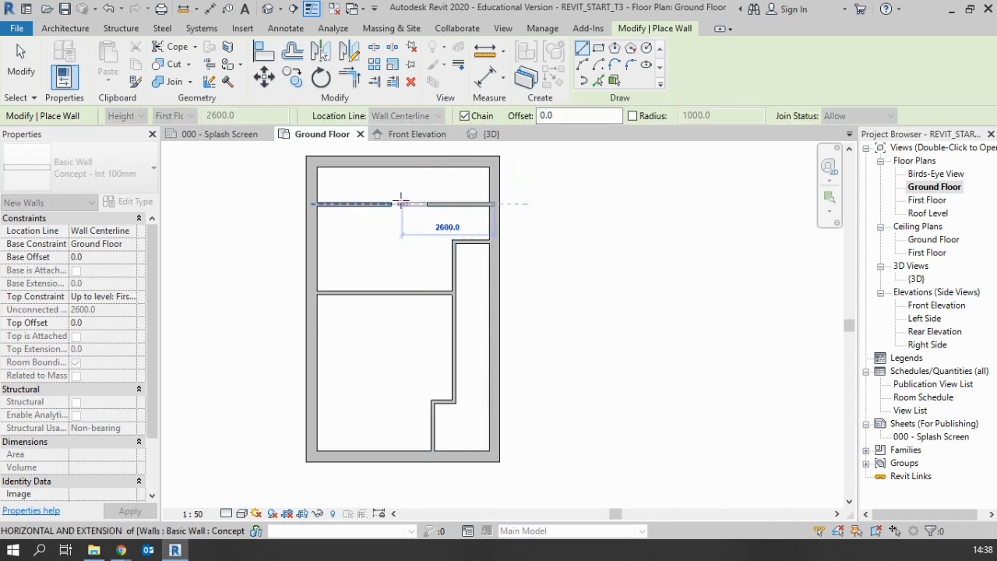
left_click(427, 204)
key("Escape")
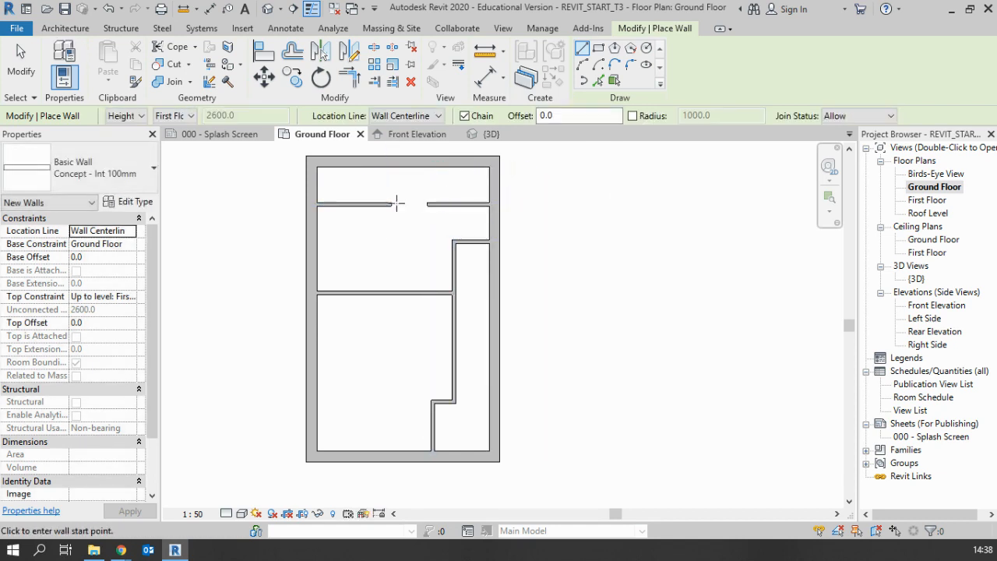
- Delete the two short wall stubs from the rear room
key("Escape")
left_click(437, 205)
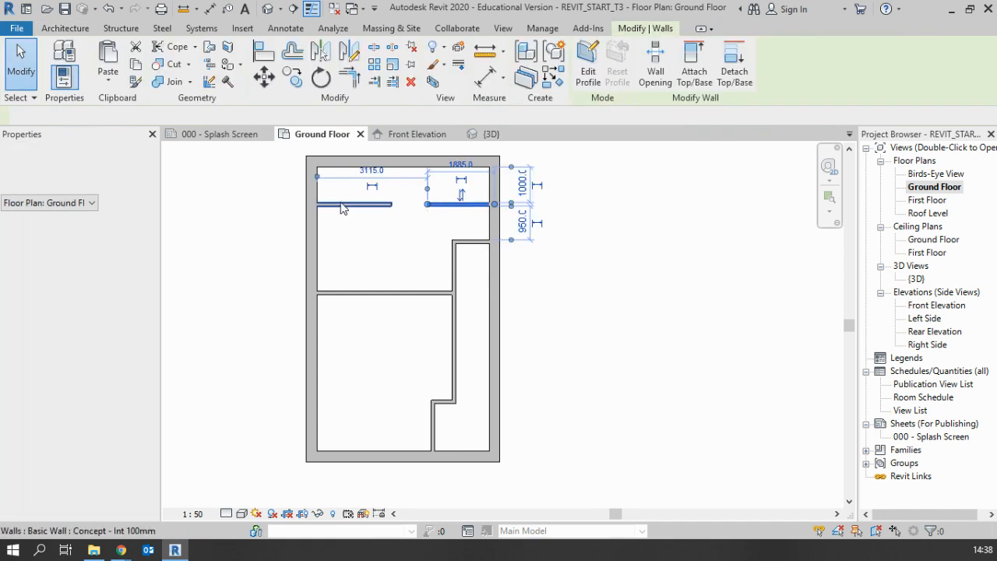
key("Delete")
left_click(358, 205)
key("Delete")
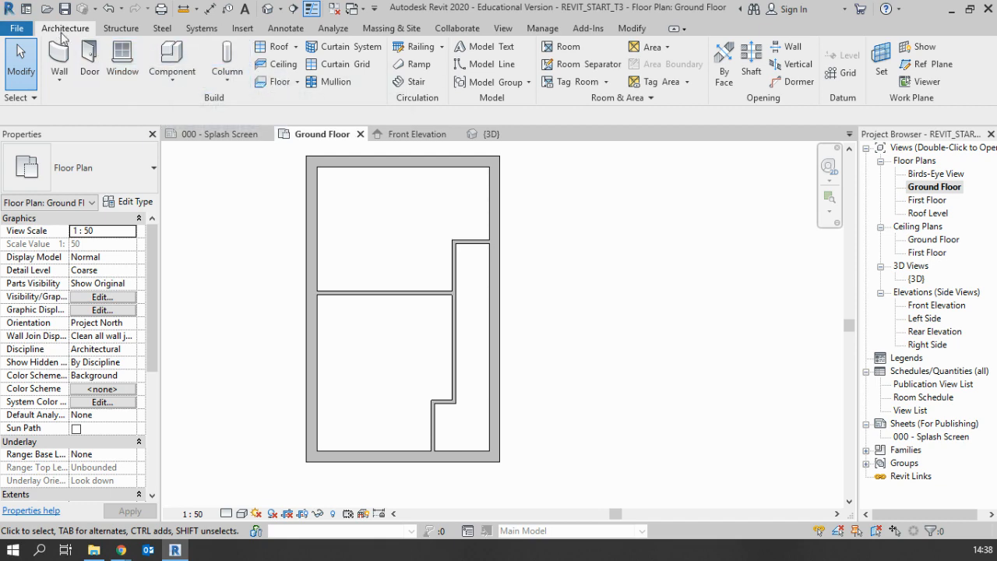
- Place 910 x 2110mm Concept Sgl Doors in the kitchen–living room partition, opening to the rear, and in the short entrance hall side wall, opening into the living room
left_click(88, 54)
left_click(94, 167)
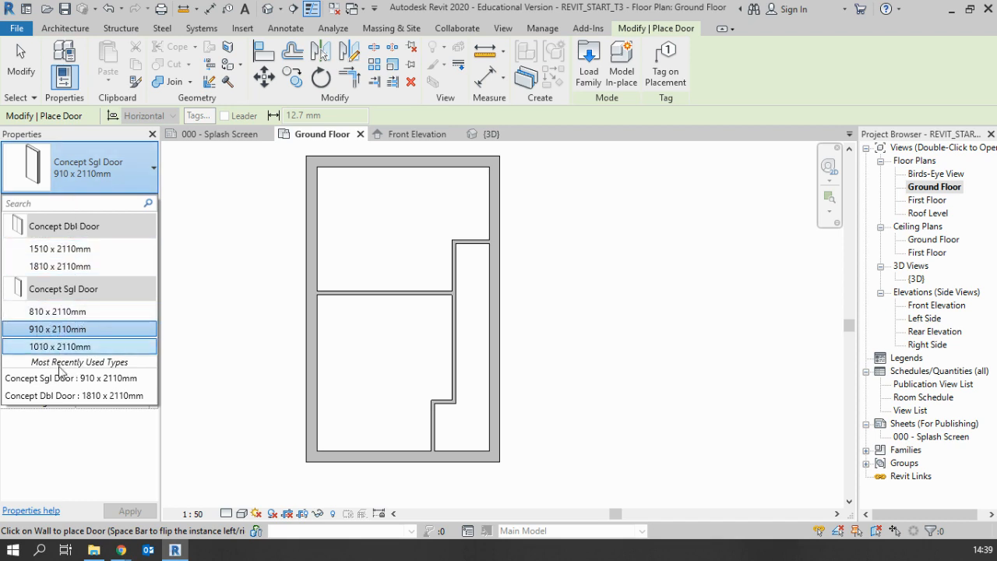
left_click(44, 331)
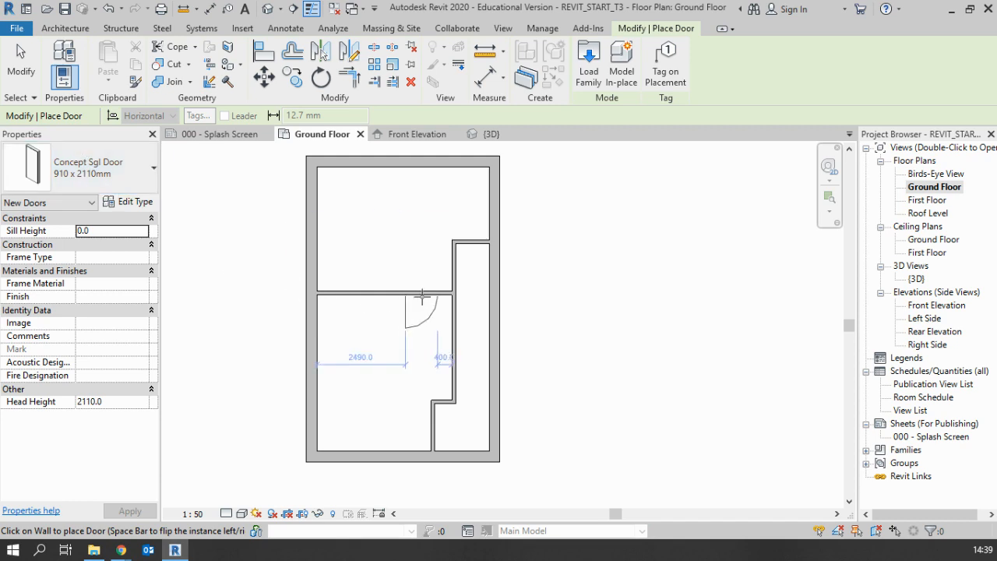
scroll(419, 300, "up", 1)
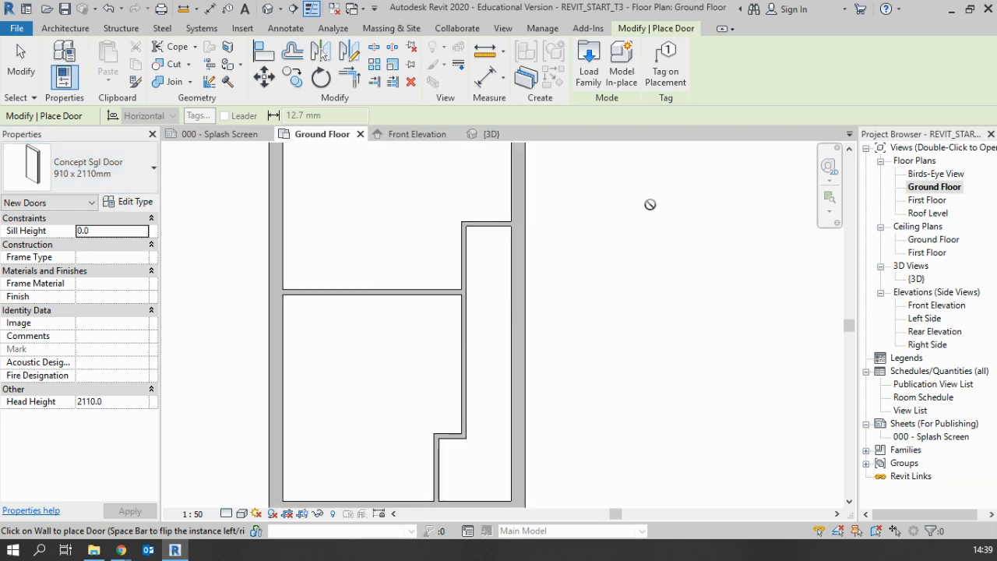
scroll(367, 188, "down", 1)
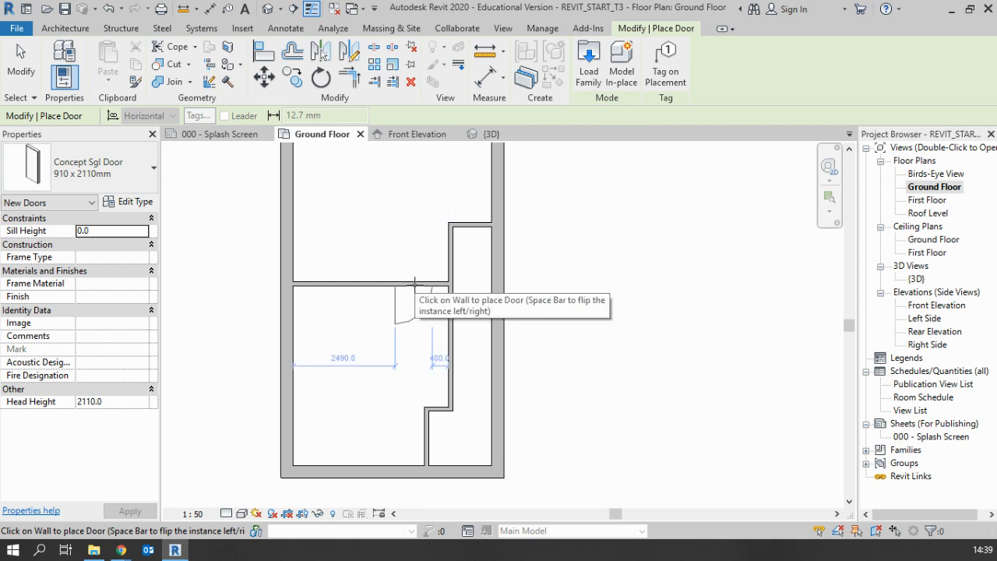
scroll(417, 280, "up", 2)
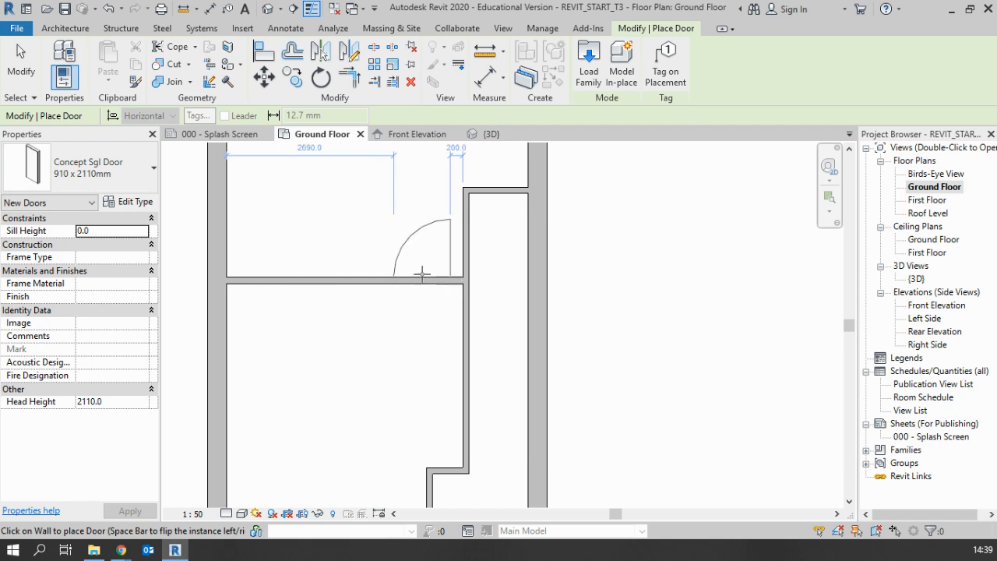
key("space")
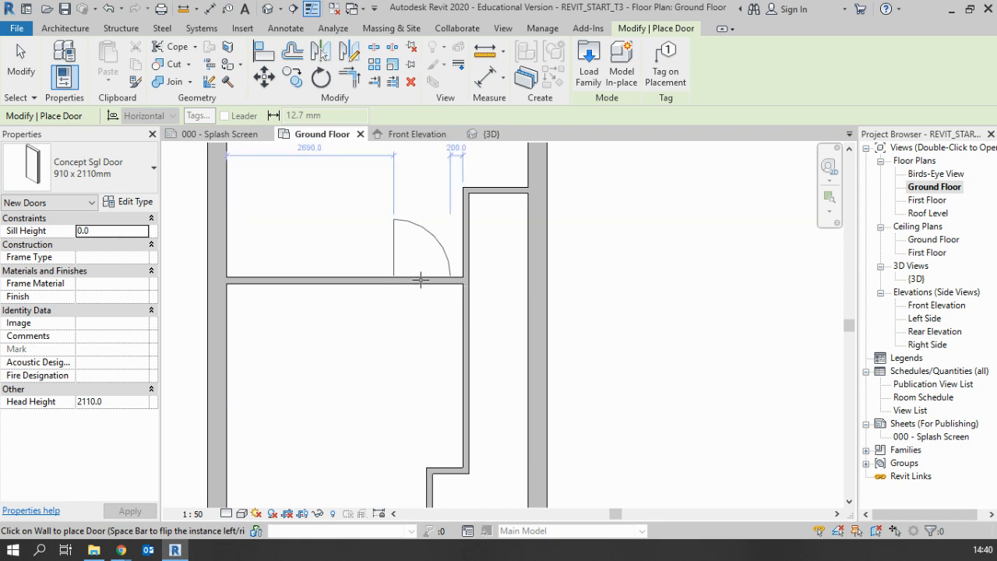
scroll(421, 280, "down", 2)
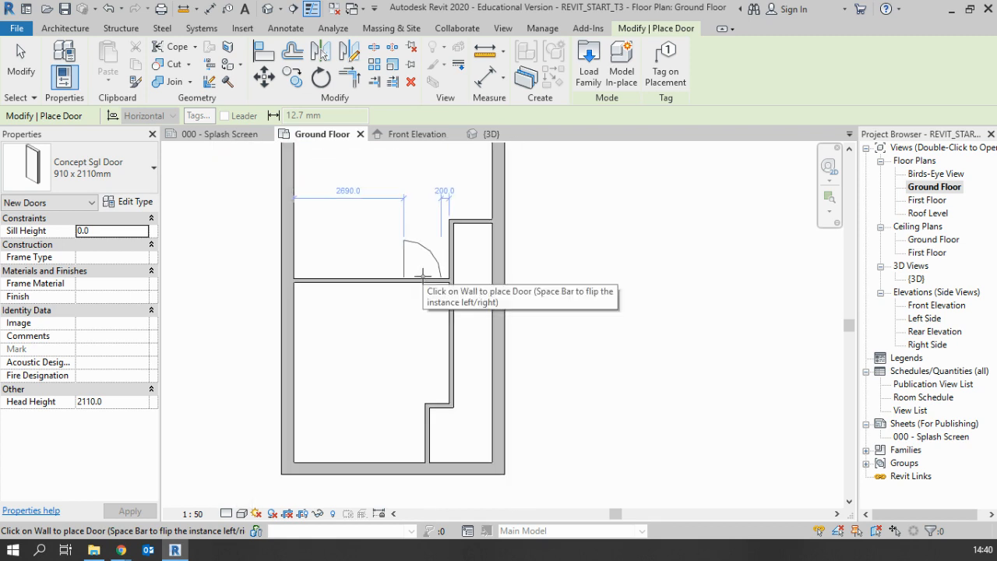
scroll(420, 276, "down", 1)
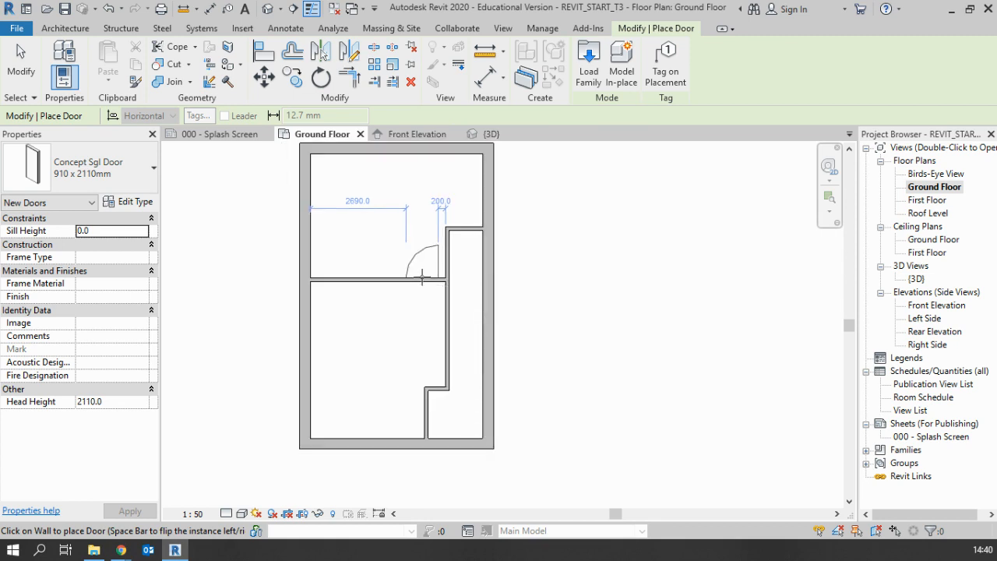
left_click(421, 274)
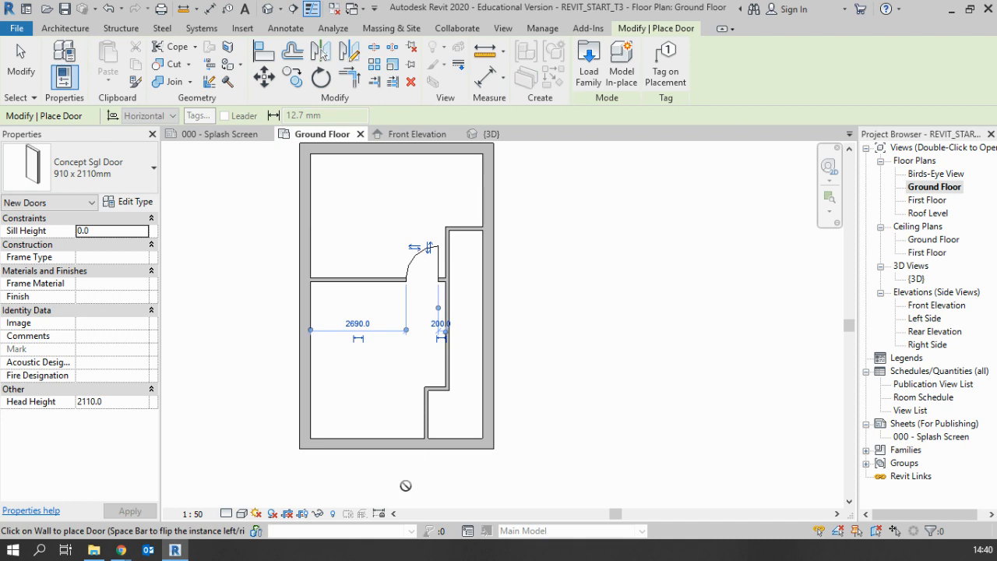
key("space")
left_click(424, 415)
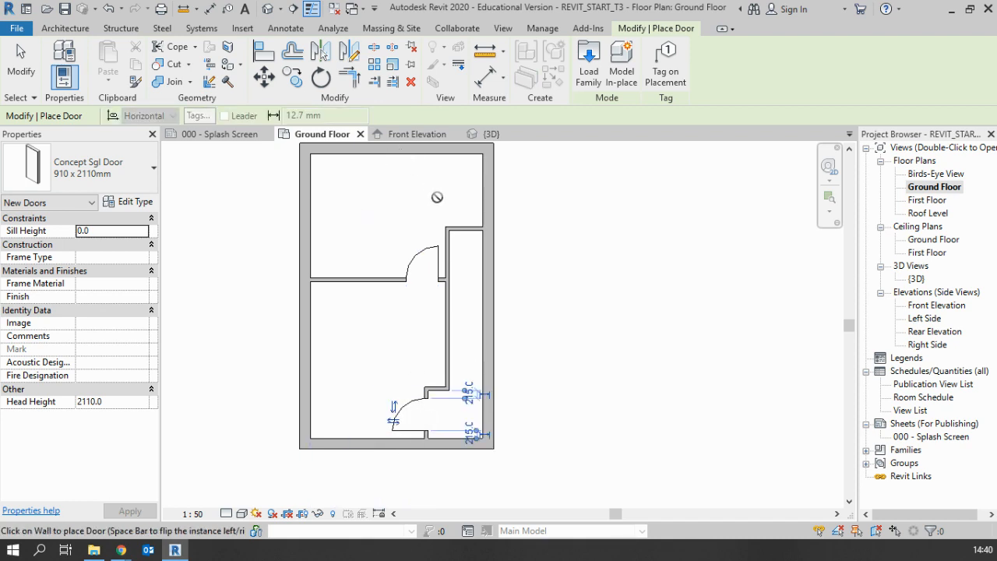
- Place an 810 x 2110mm Concept Sgl Door near the rear end of the long internal side wall, about 200 mm from the short cross wall, opening into the kitchen
left_click(109, 181)
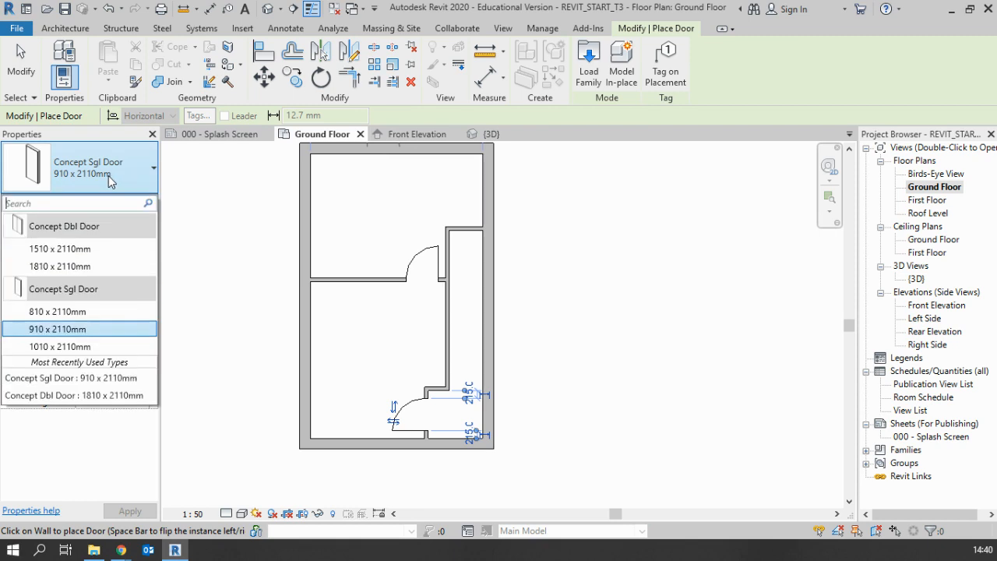
left_click(57, 311)
scroll(448, 250, "up", 4)
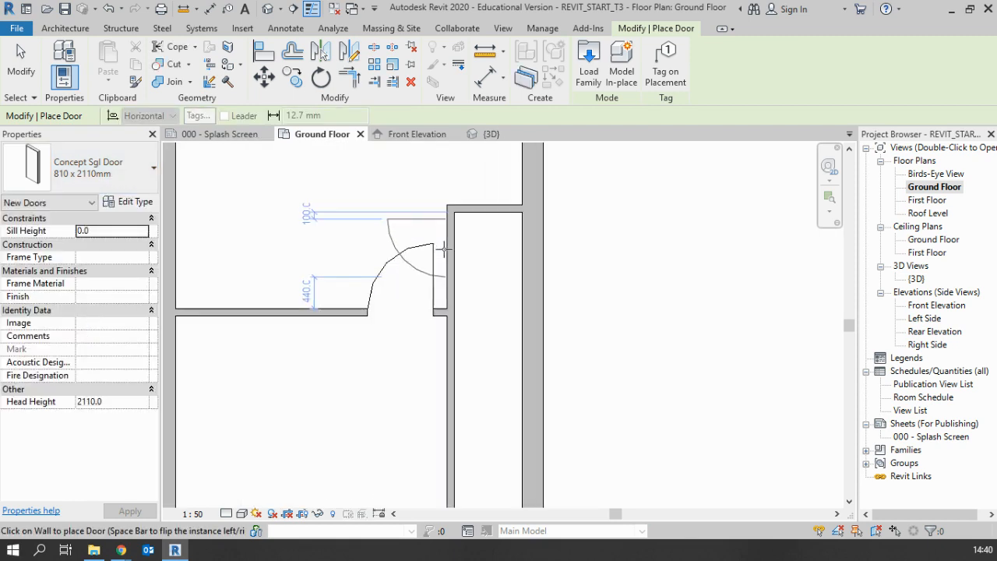
left_click(444, 253)
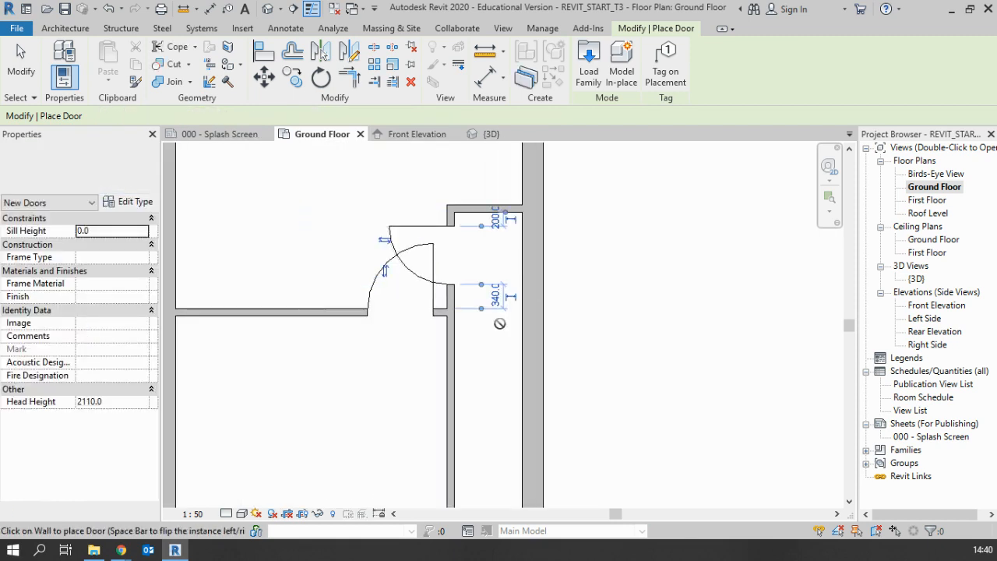
scroll(494, 327, "down", 3)
middle_click_drag(494, 328, 493, 245)
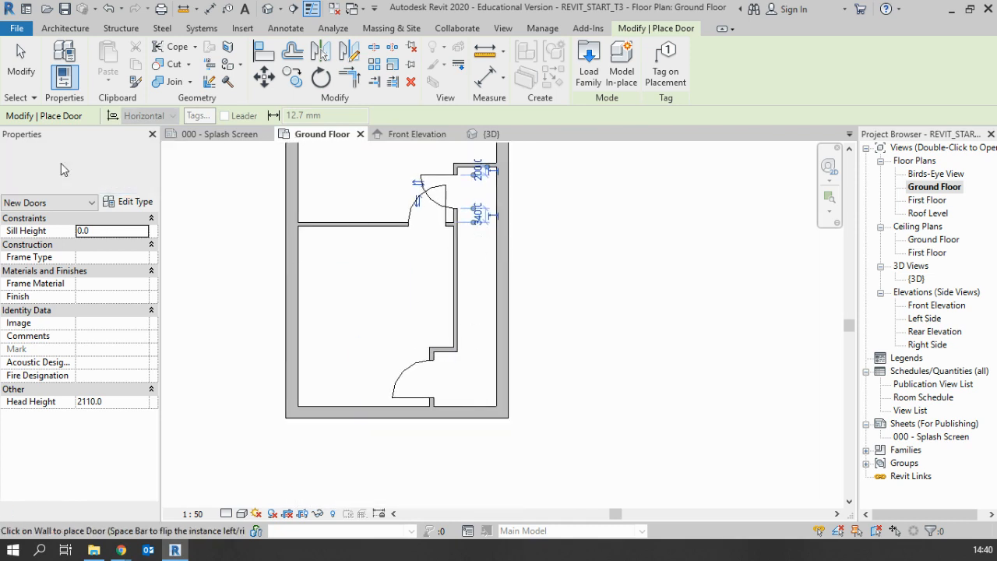
- Place a 1010 x 2110mm Concept Sgl Door in the front exterior wall of the entrance hall, opening inward about 100 mm from the right exterior wall
left_click(86, 168)
left_click(73, 330)
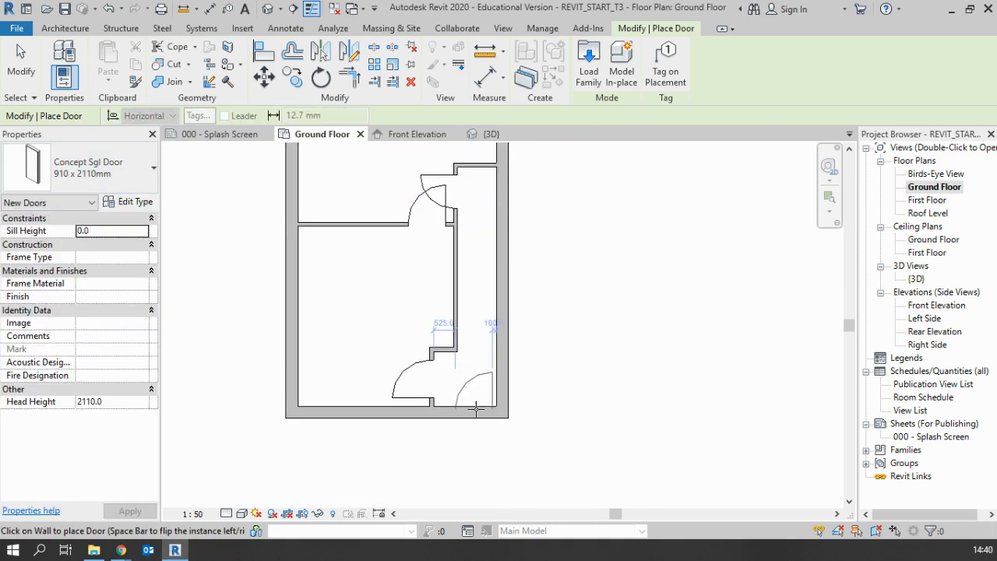
left_click(88, 176)
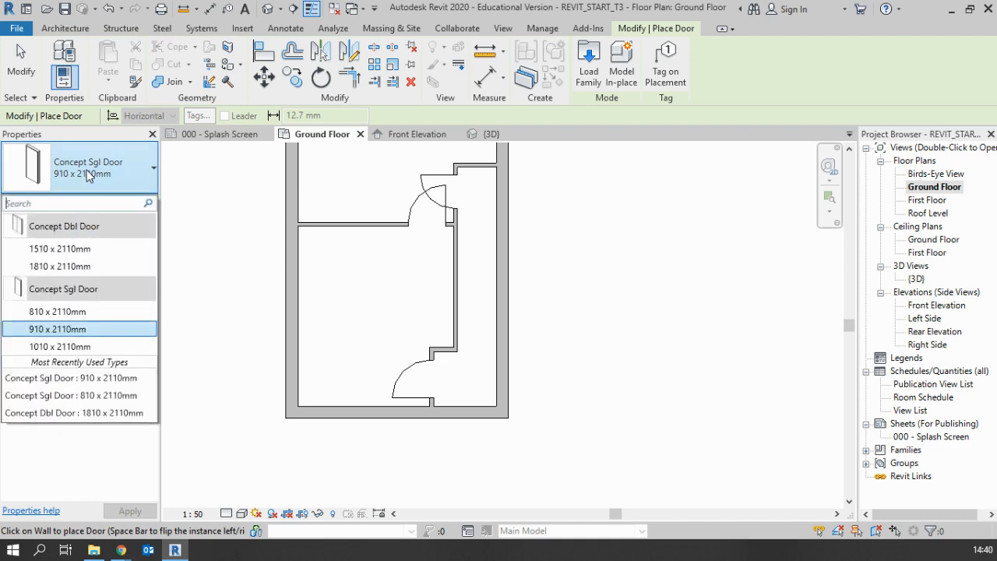
left_click(125, 330)
left_click(74, 170)
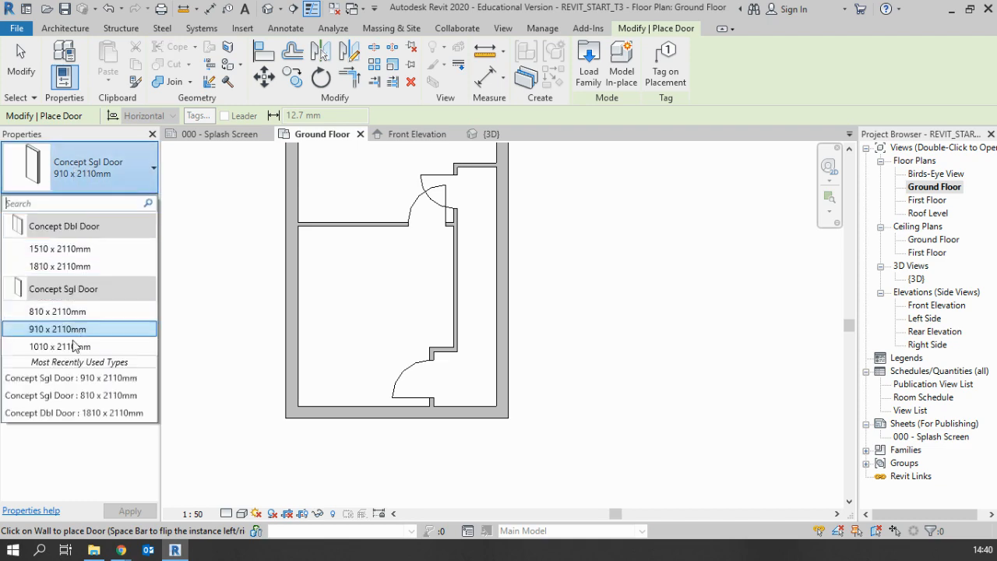
left_click(78, 340)
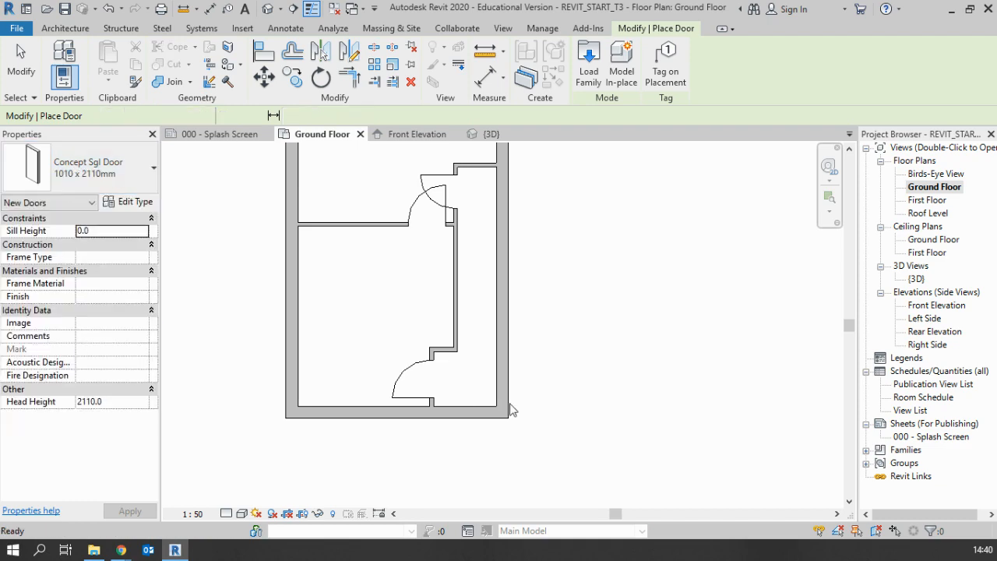
left_click(470, 408)
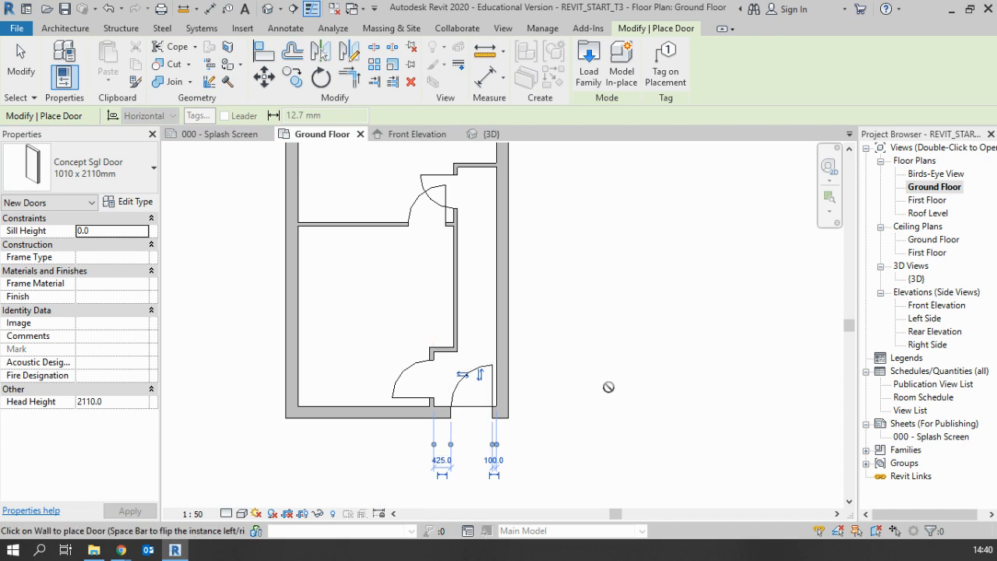
middle_click_drag(499, 301, 472, 453)
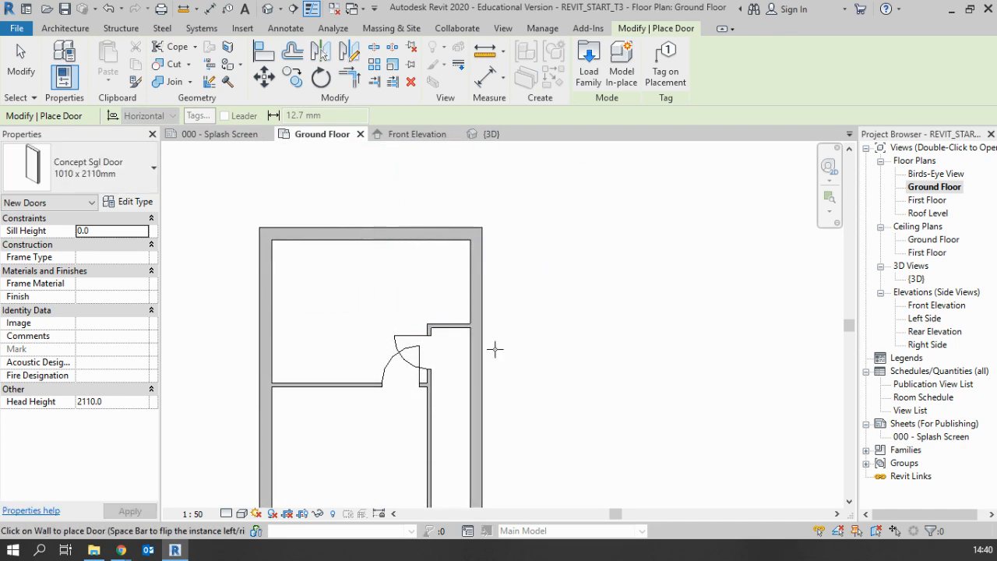
middle_click_drag(493, 350, 629, 334)
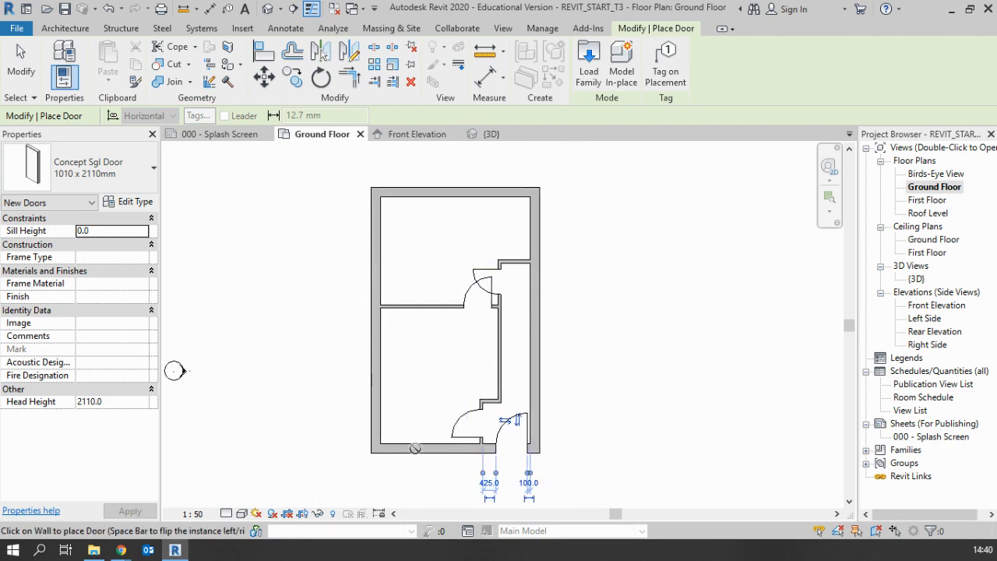
key("Escape")
key("Escape")
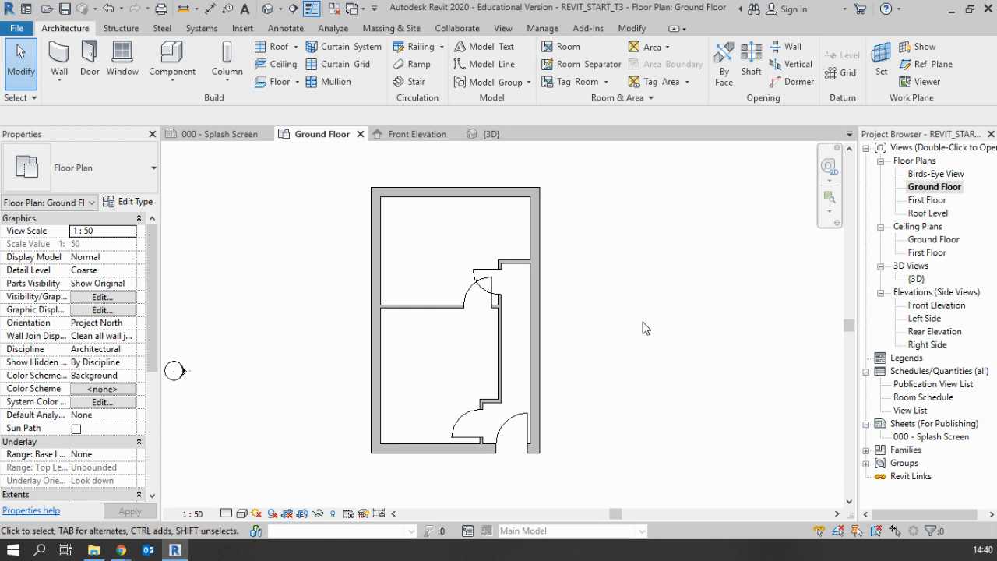
- Set the distance between the kitchen–living room partition door and the adjacent internal side wall to 150 mm
scroll(484, 423, "up", 1)
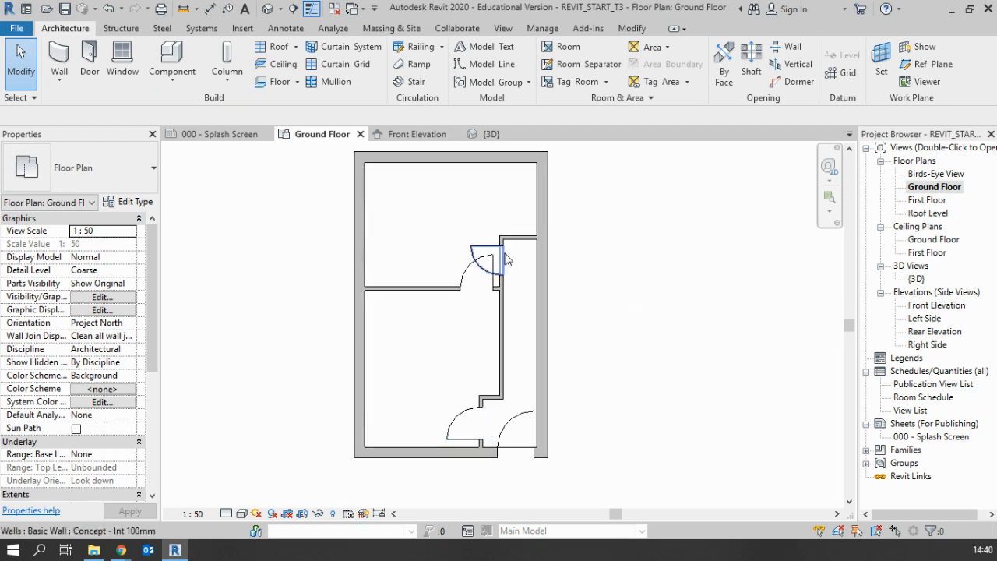
scroll(503, 266, "up", 5)
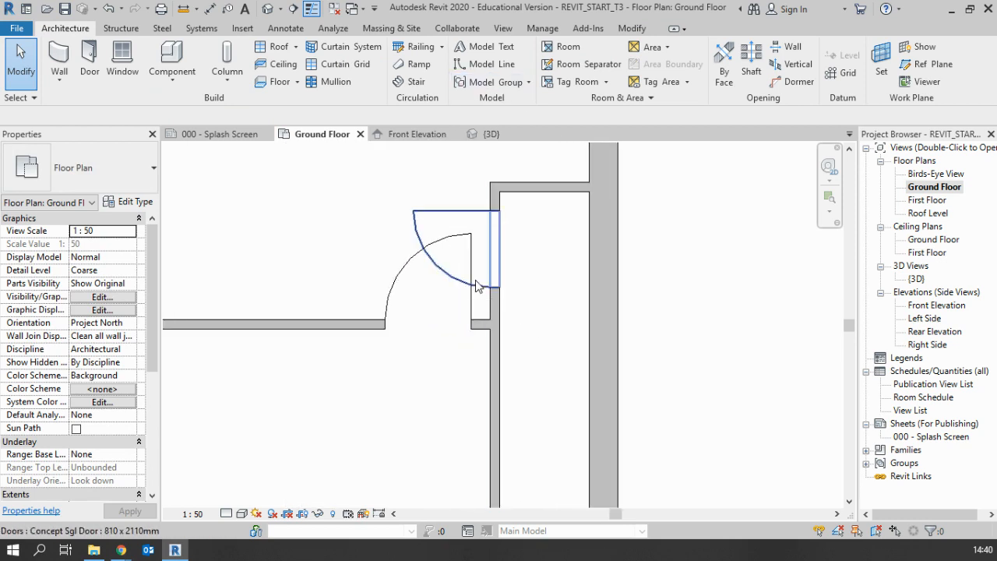
left_click(473, 302)
scroll(471, 390, "up", 3)
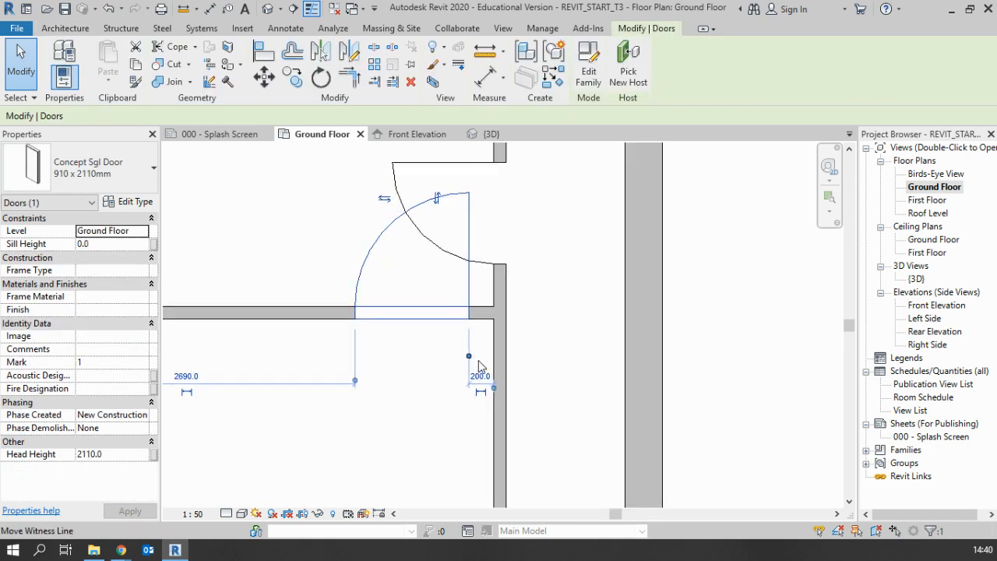
left_click(487, 378)
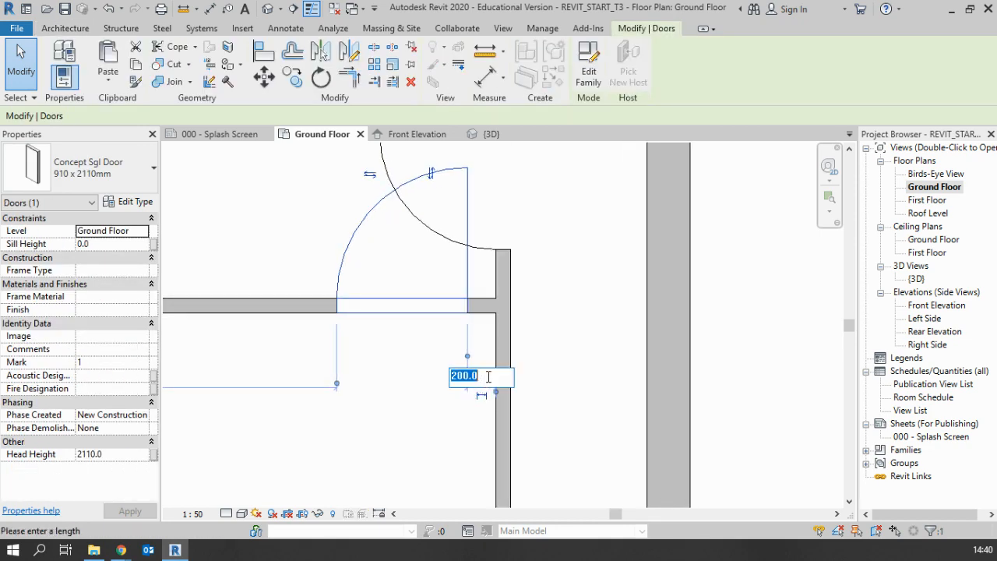
type("150")
key("Return")
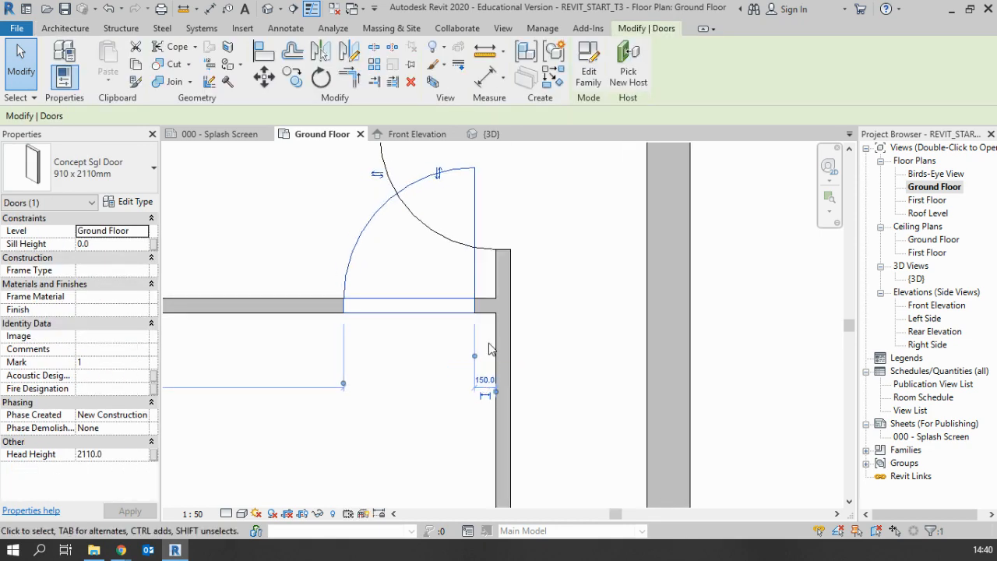
scroll(248, 317, "down", 2)
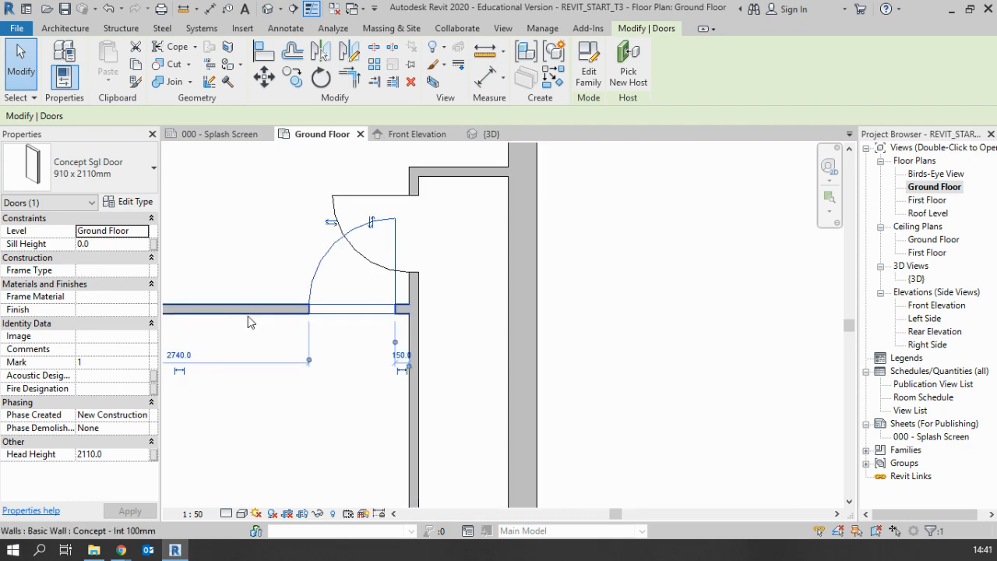
middle_click_drag(249, 320, 352, 362)
left_click(501, 234)
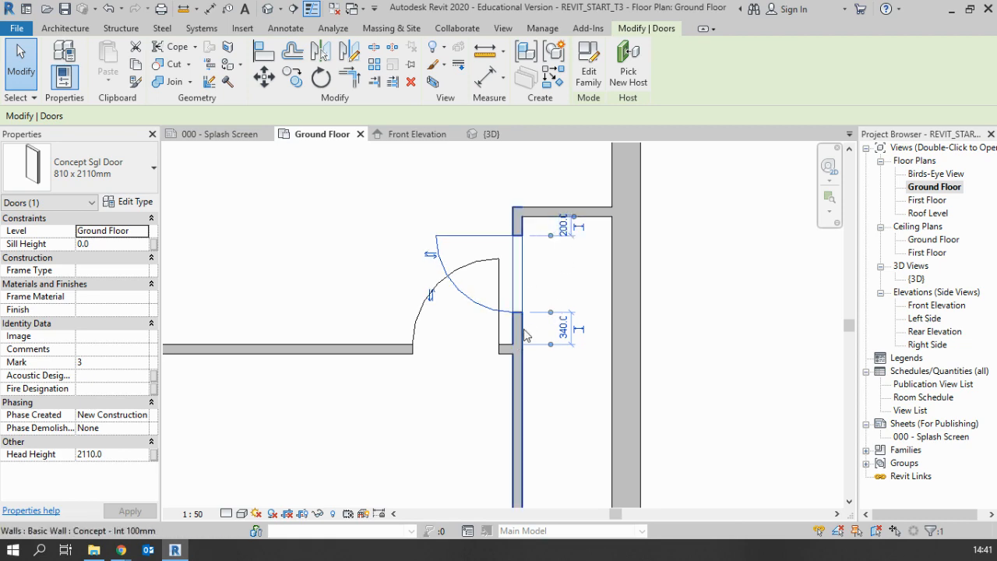
scroll(555, 236, "down", 3)
scroll(535, 293, "up", 4)
left_click(473, 357)
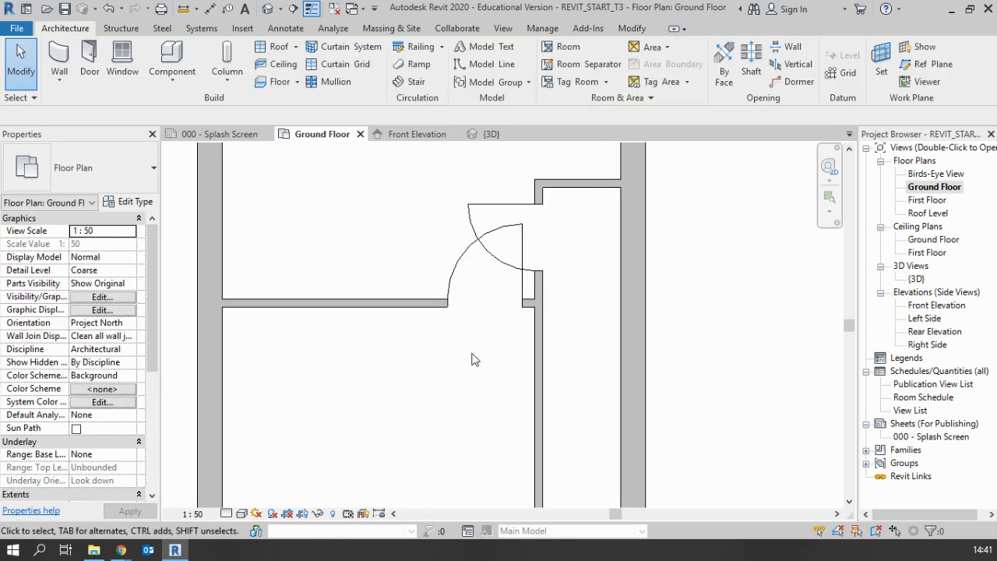
- Try flipping the facing of the 810 x 2110mm side wall door into the hall and back towards the kitchen
left_click(472, 223)
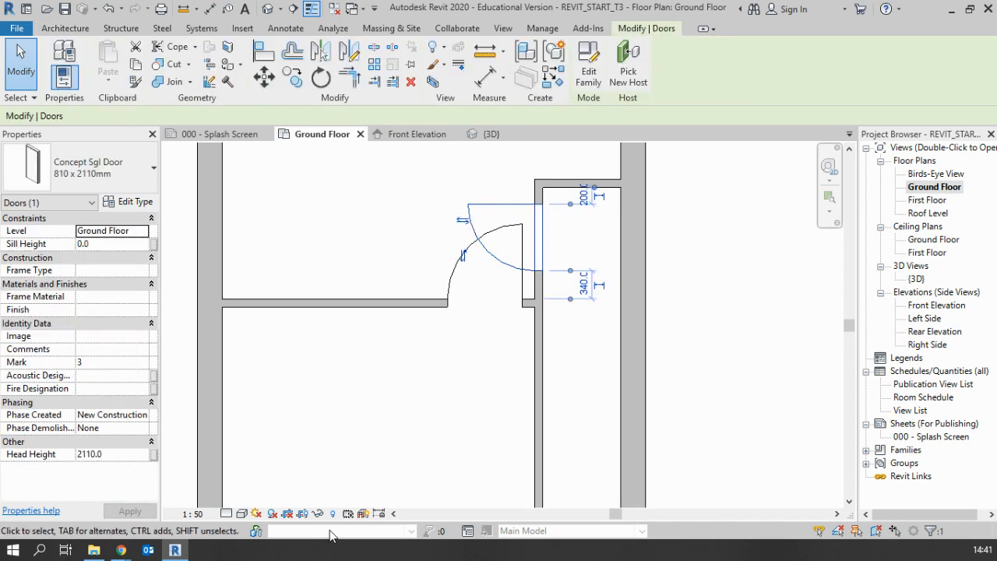
scroll(457, 219, "up", 2)
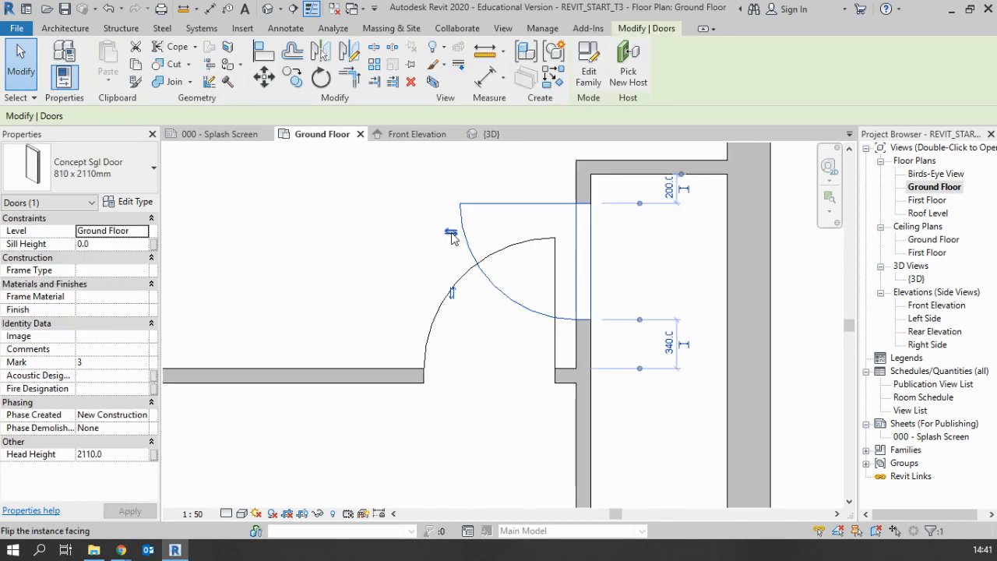
left_click(451, 234)
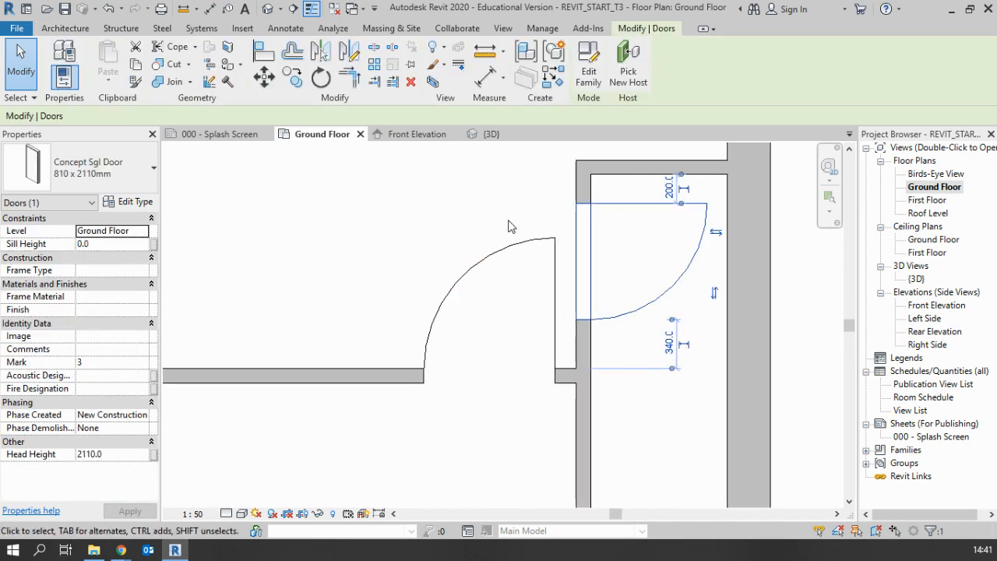
left_click(716, 235)
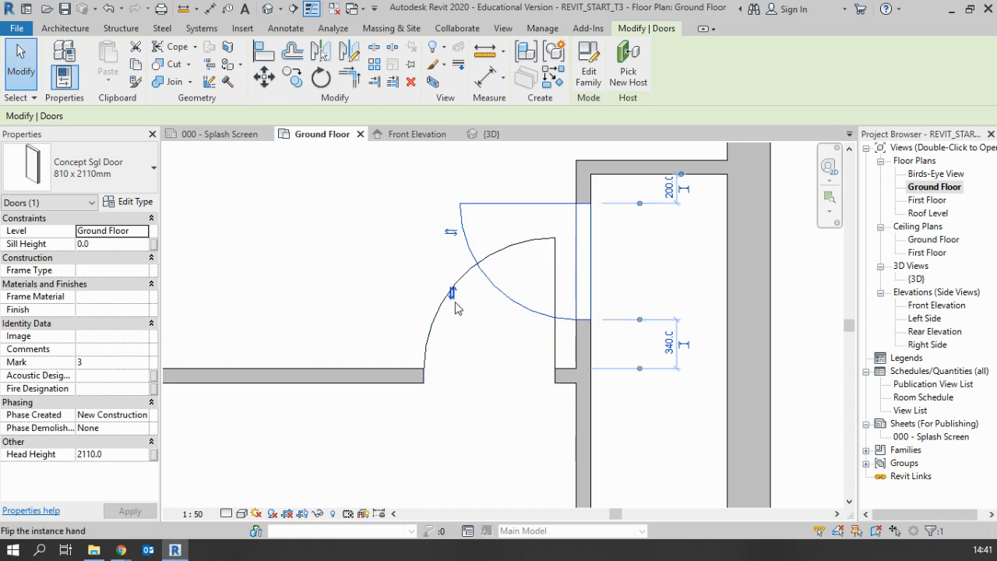
left_click(452, 230)
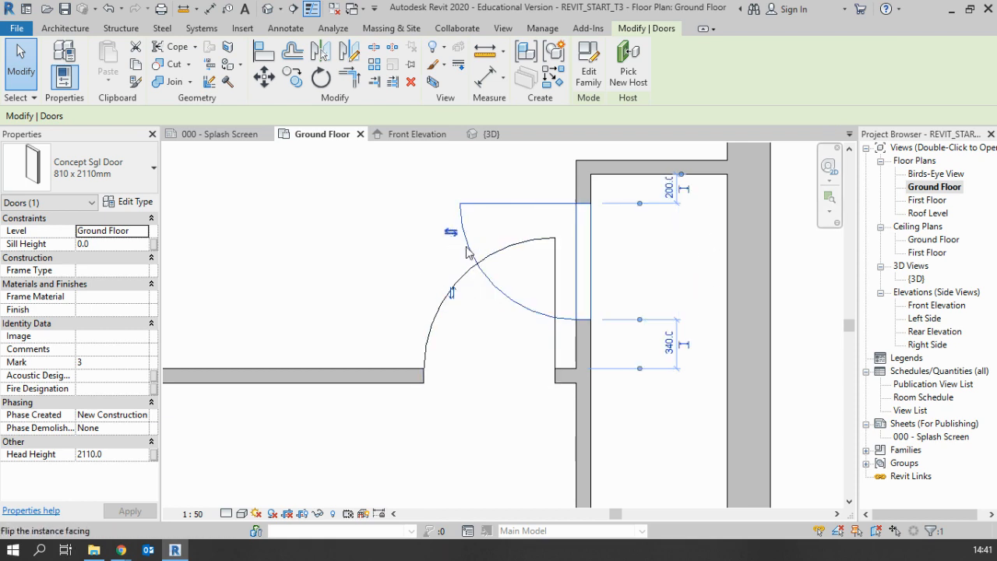
left_click(451, 295)
left_click(451, 232)
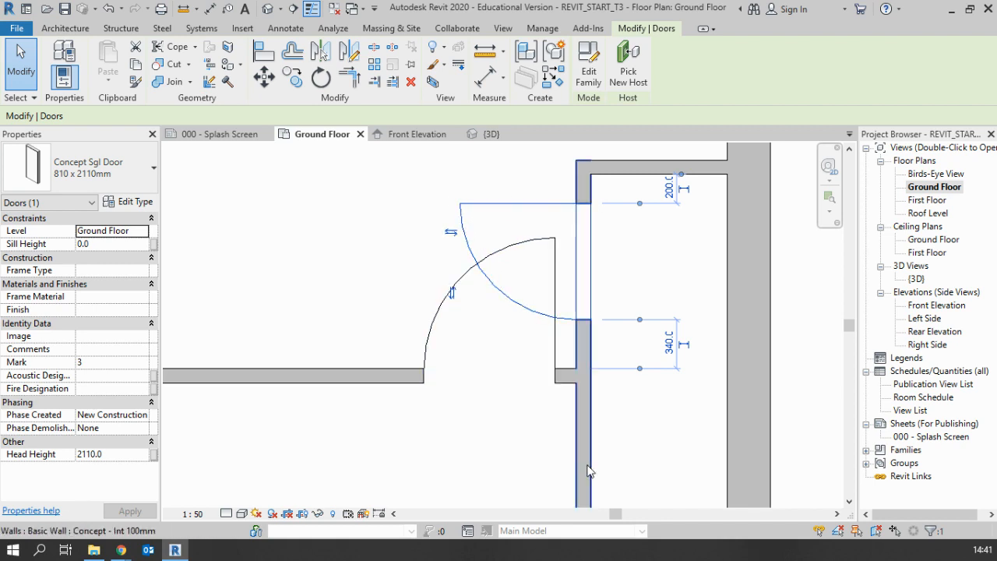
- Flip the hand of the 810 x 2110mm side wall door so it hinges at the end nearest the kitchen–living room partition
left_click(452, 292)
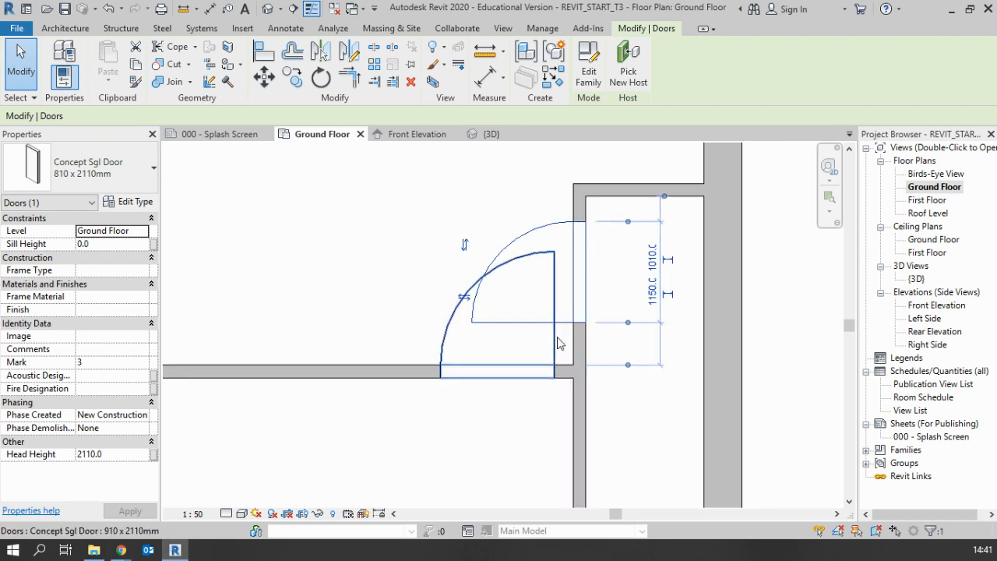
scroll(552, 338, "down", 1)
key("Escape")
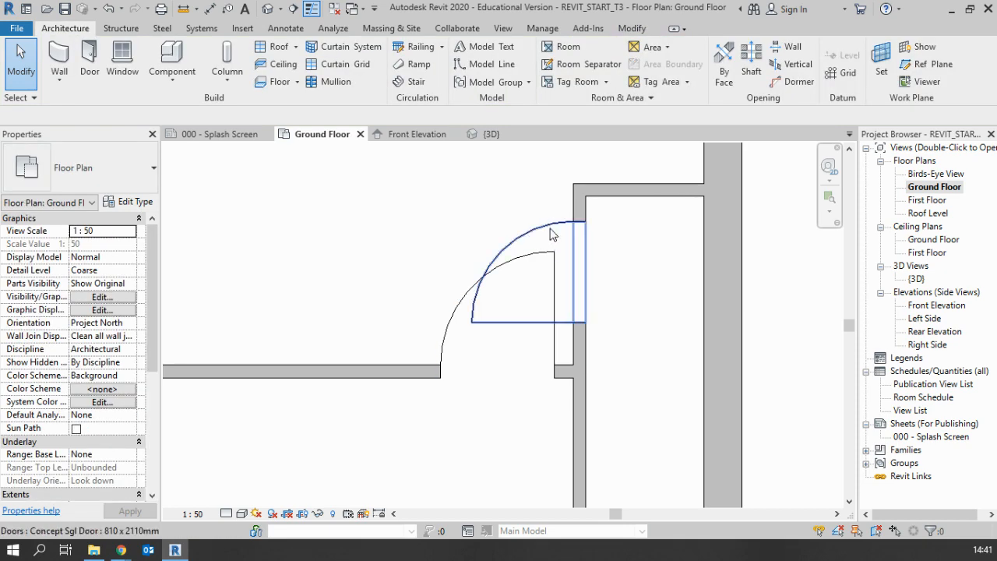
- Set the distance between the 810 x 2110mm side wall door and the kitchen–living room partition to 150 mm
left_click(553, 229)
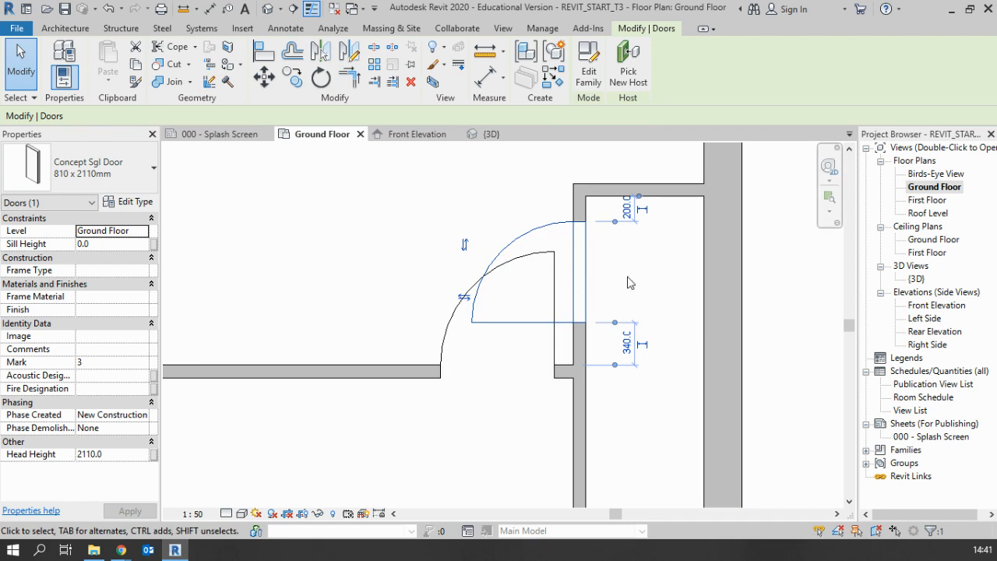
left_click(628, 347)
type("1")
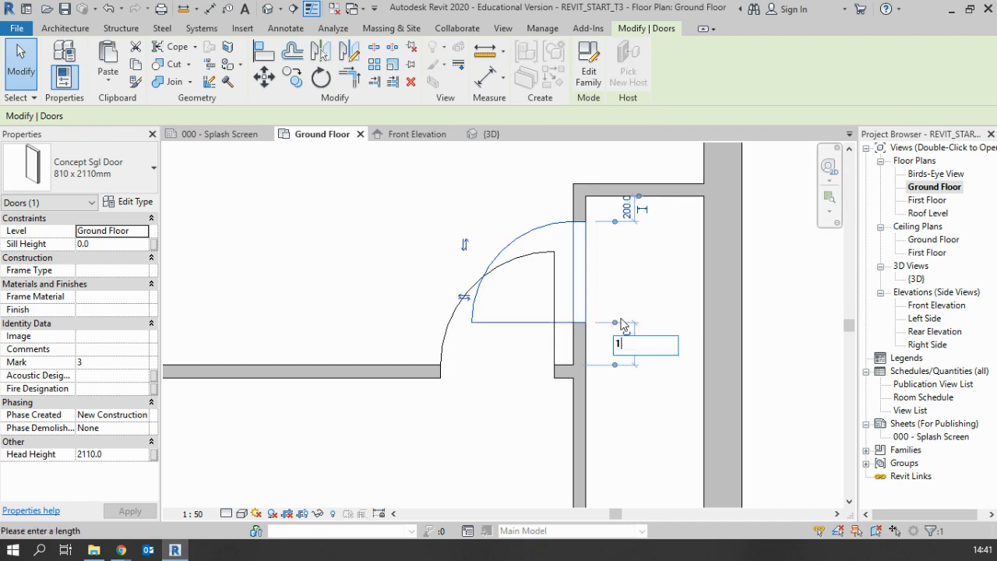
type("50")
key("Return")
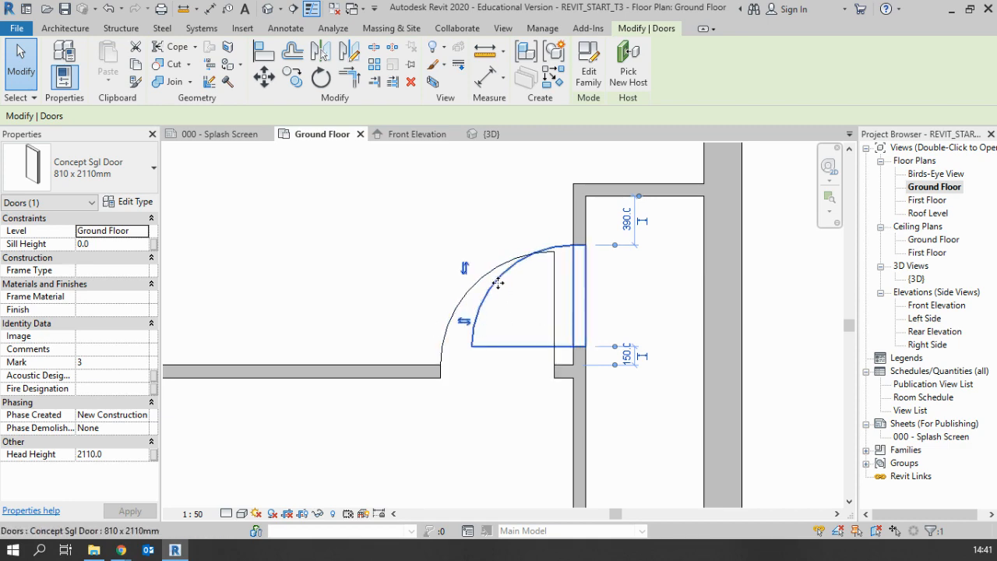
left_click(542, 318)
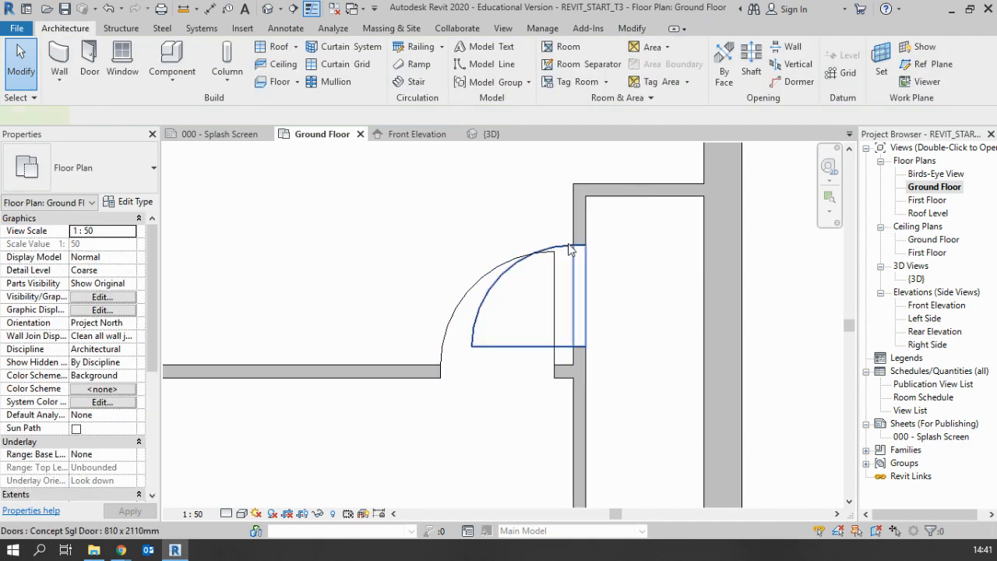
- Try the 910 x 2110mm Concept Sgl Door type on the door between the hall and the kitchen
left_click(571, 245)
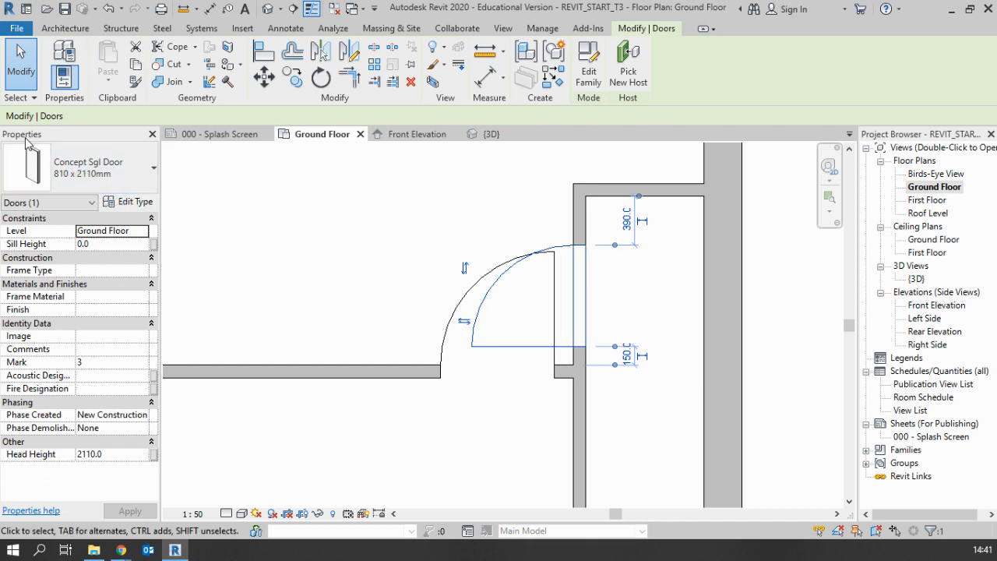
left_click(77, 180)
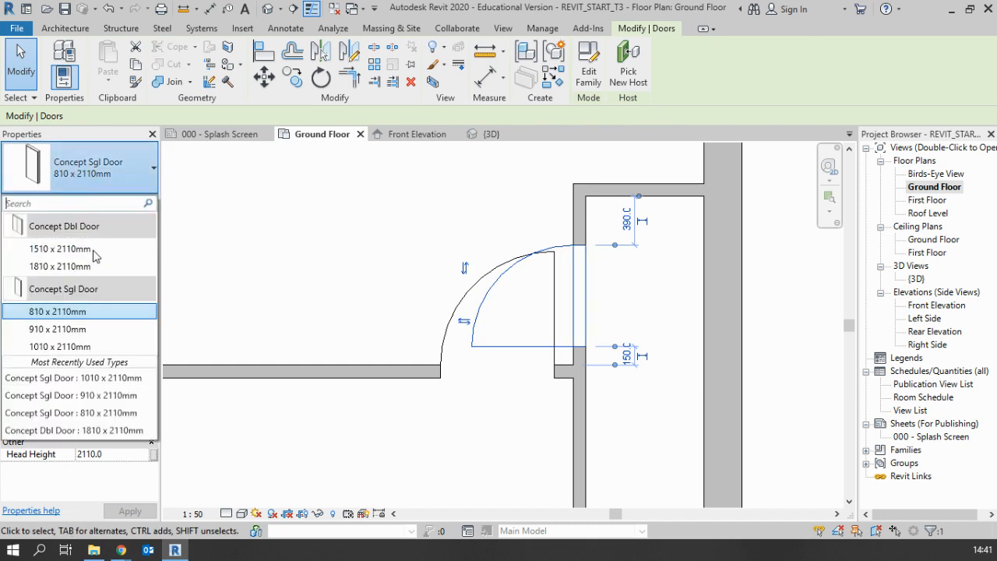
left_click(68, 330)
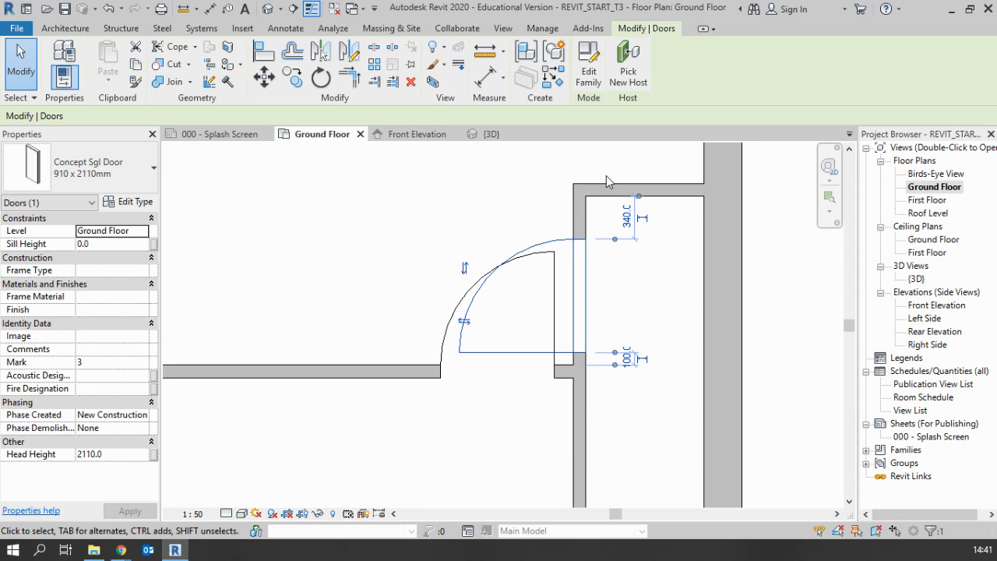
left_click(80, 181)
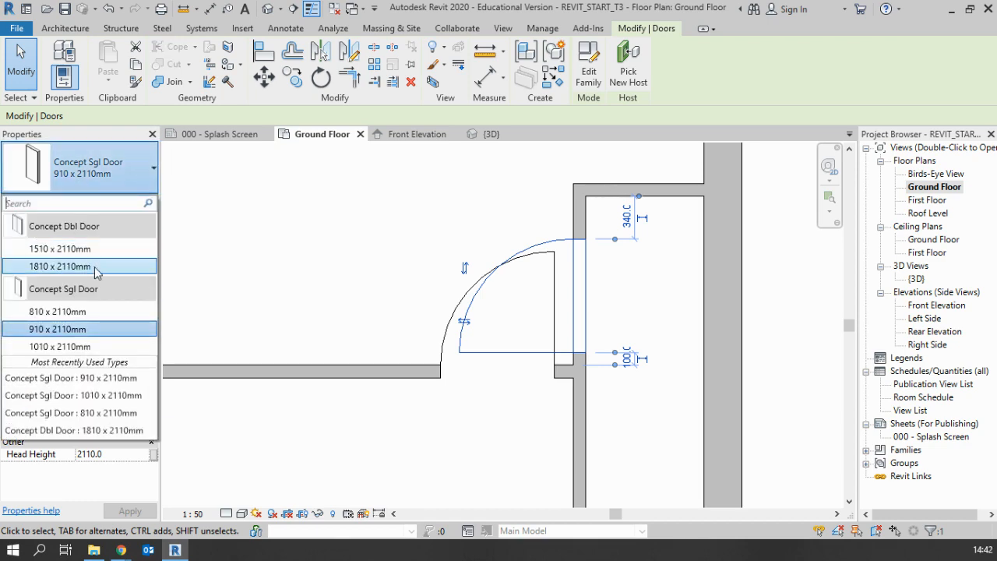
left_click(531, 352)
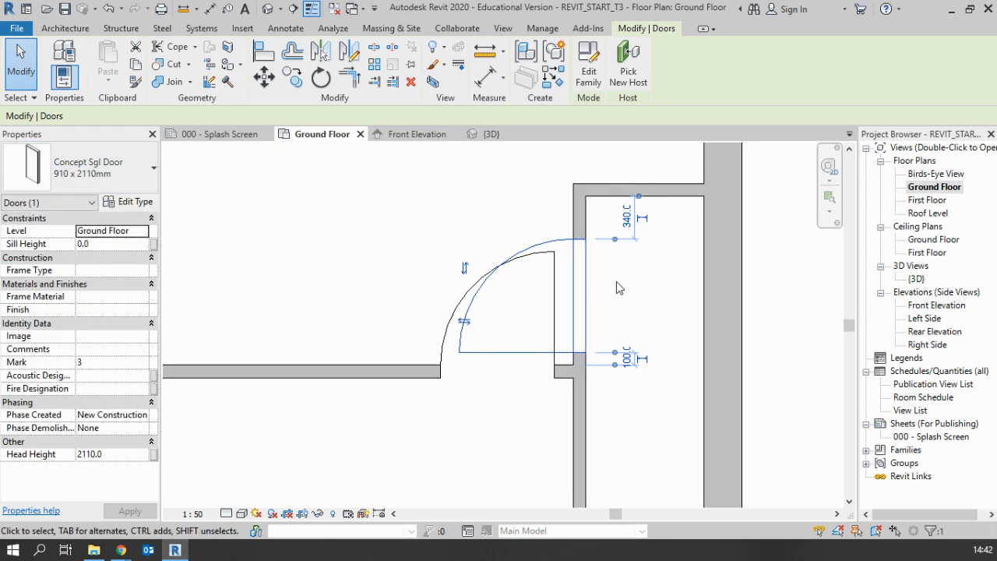
left_click(585, 212)
scroll(553, 253, "down", 1)
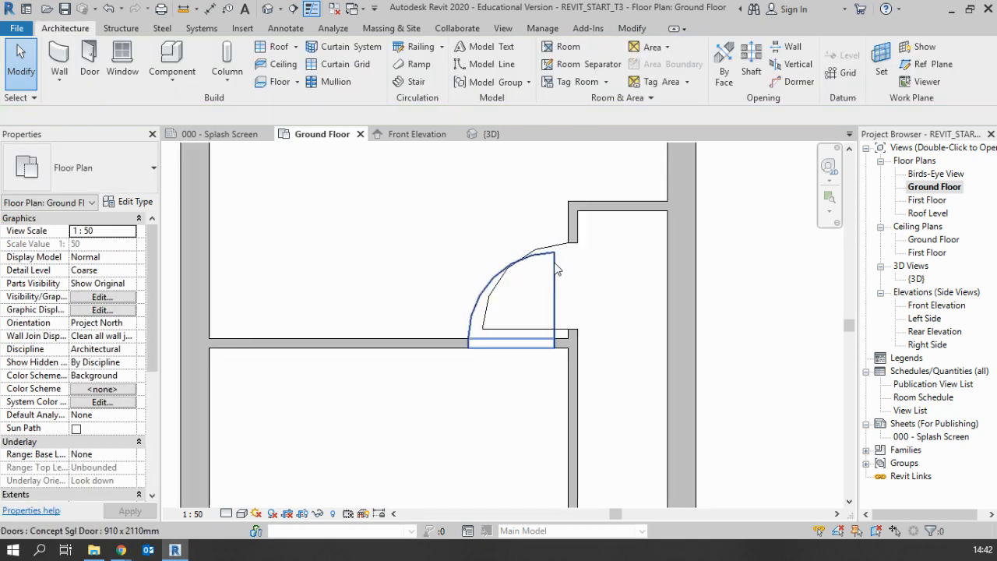
scroll(557, 269, "down", 1)
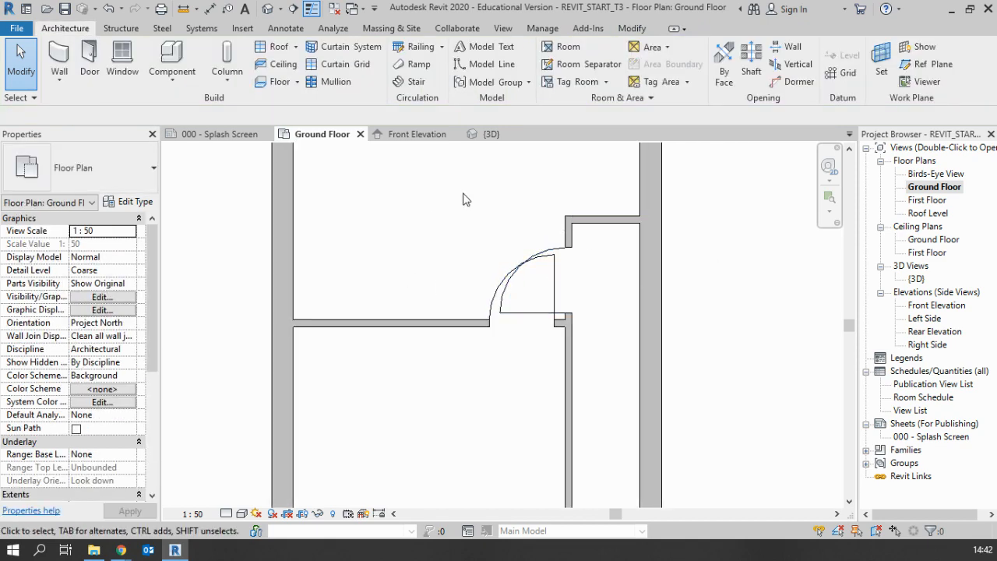
- Return the door between the hall and the kitchen to the 810 x 2110mm Concept Sgl Door type
left_click(554, 280)
left_click(69, 177)
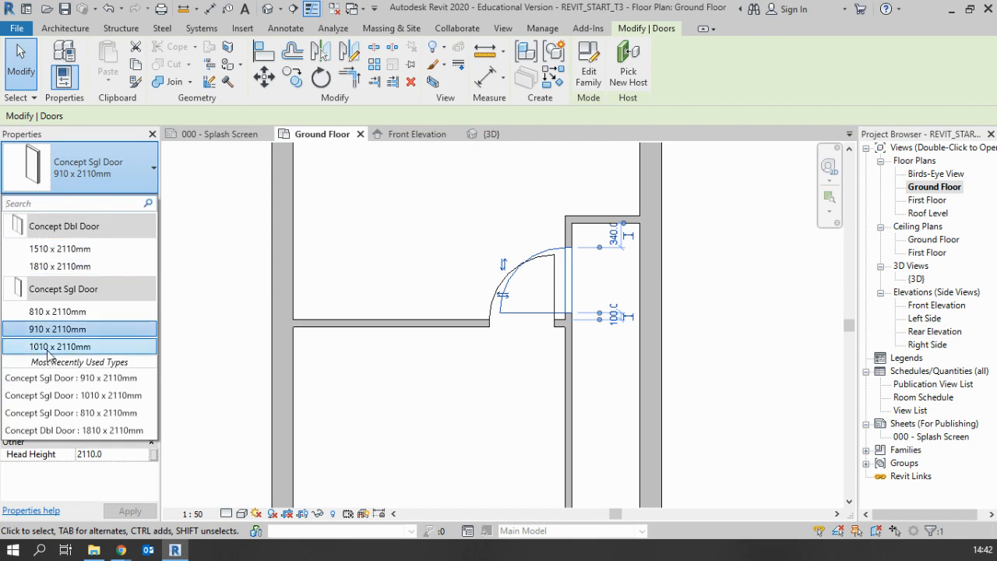
left_click(53, 315)
- Set the distance between the 1010 x 2110mm front entrance door and the right exterior wall to 200 mm
scroll(585, 358, "down", 2)
middle_click_drag(588, 359, 583, 204)
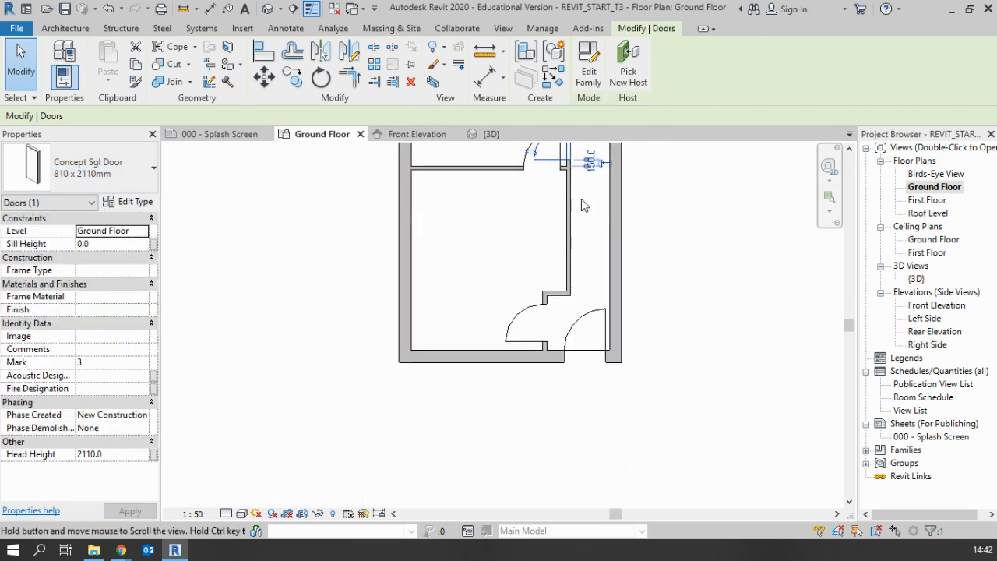
scroll(551, 310, "up", 2)
left_click(529, 351)
scroll(538, 360, "up", 1)
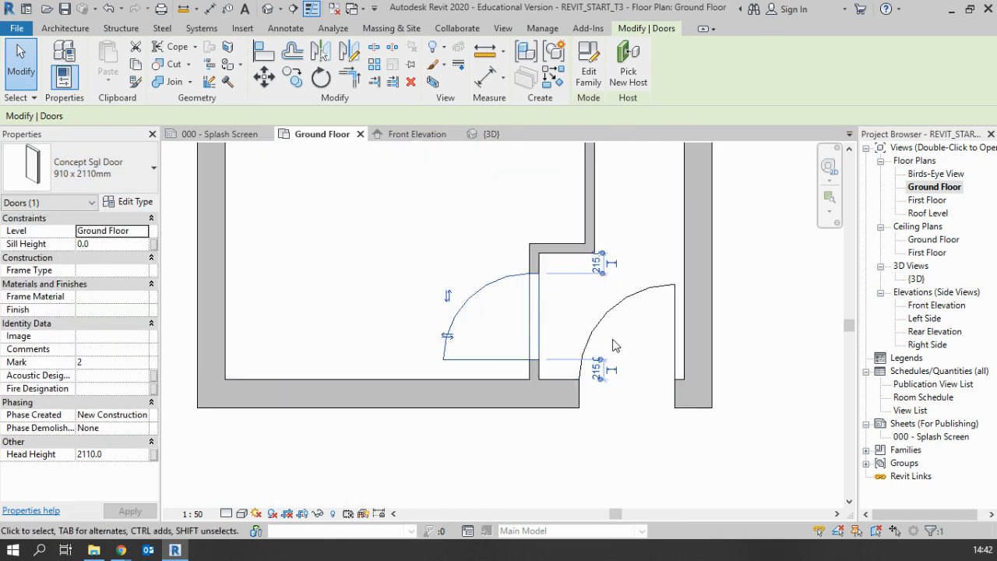
left_click(612, 317)
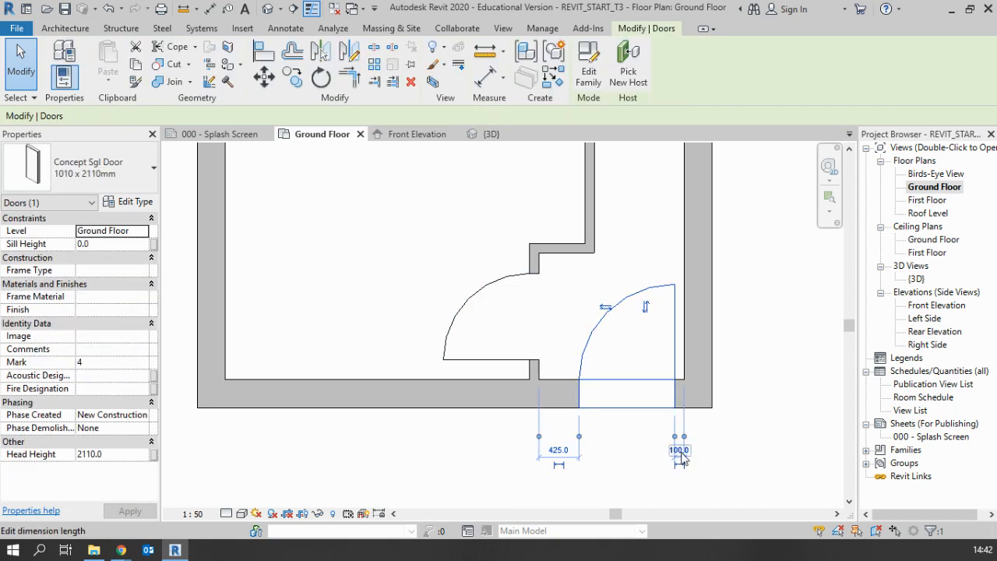
left_click(679, 449)
type("200")
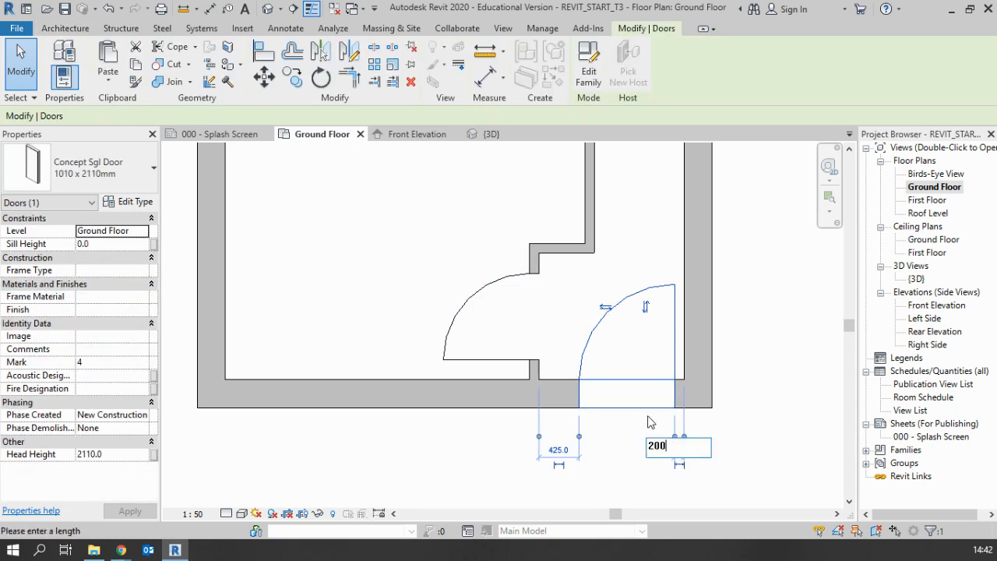
key("Return")
left_click(788, 401)
scroll(779, 402, "down", 2)
middle_click_drag(760, 317, 699, 453)
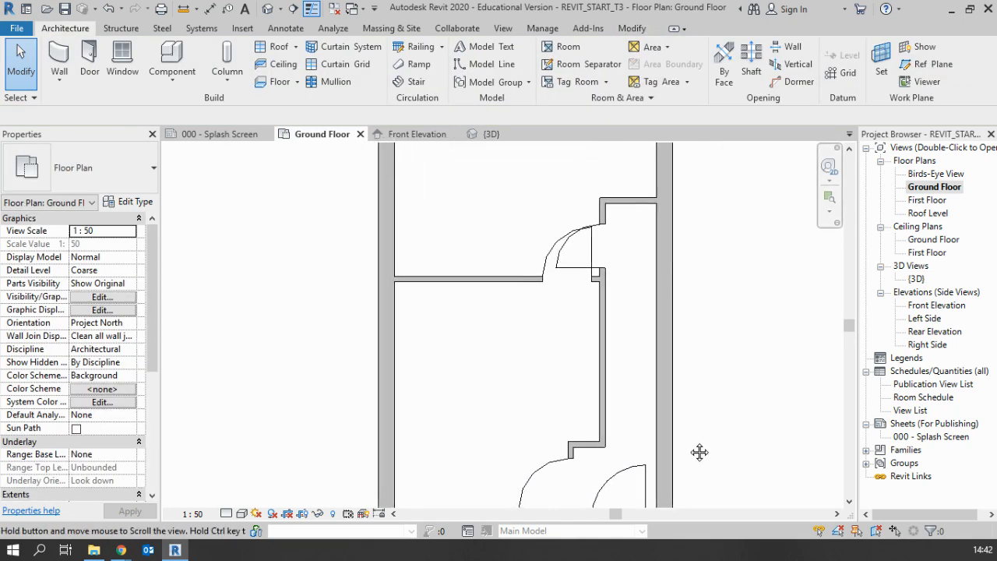
scroll(657, 343, "down", 1)
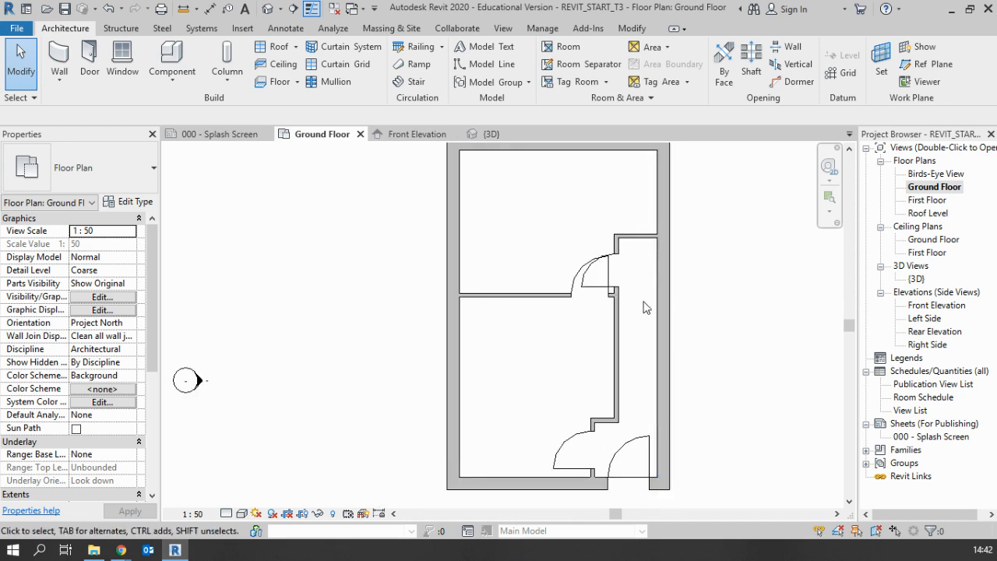
scroll(485, 284, "down", 1)
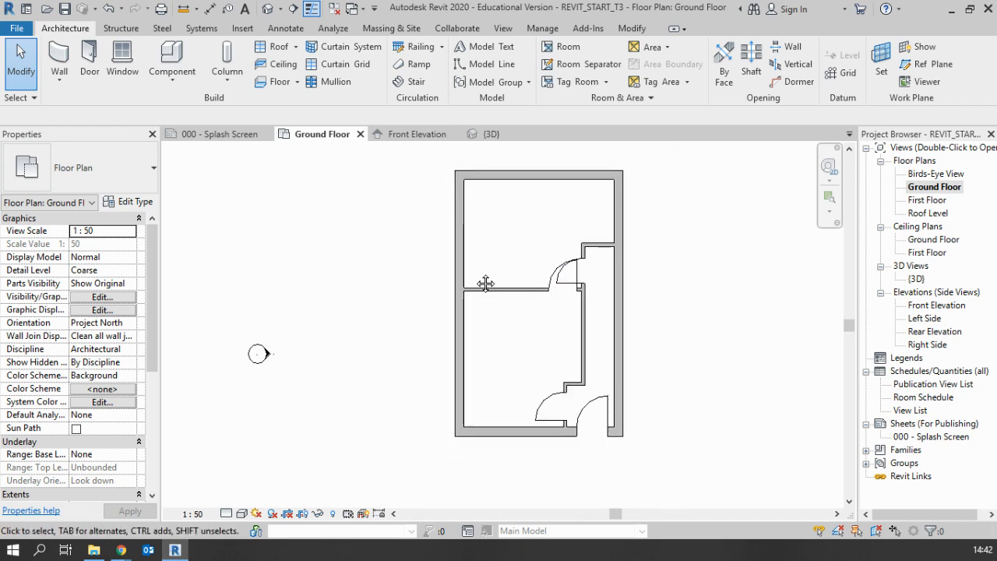
middle_click_drag(485, 284, 410, 292)
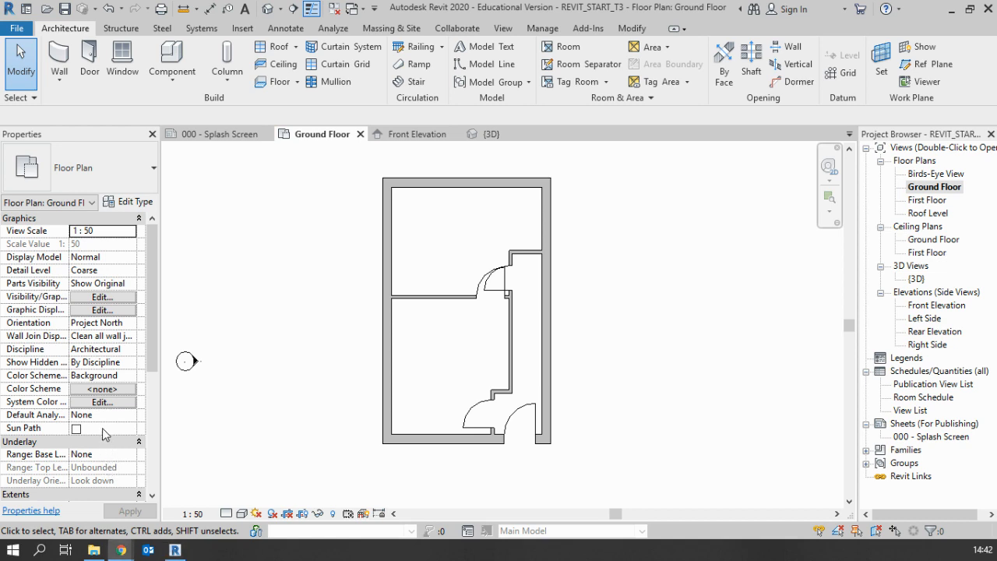
left_click(123, 63)
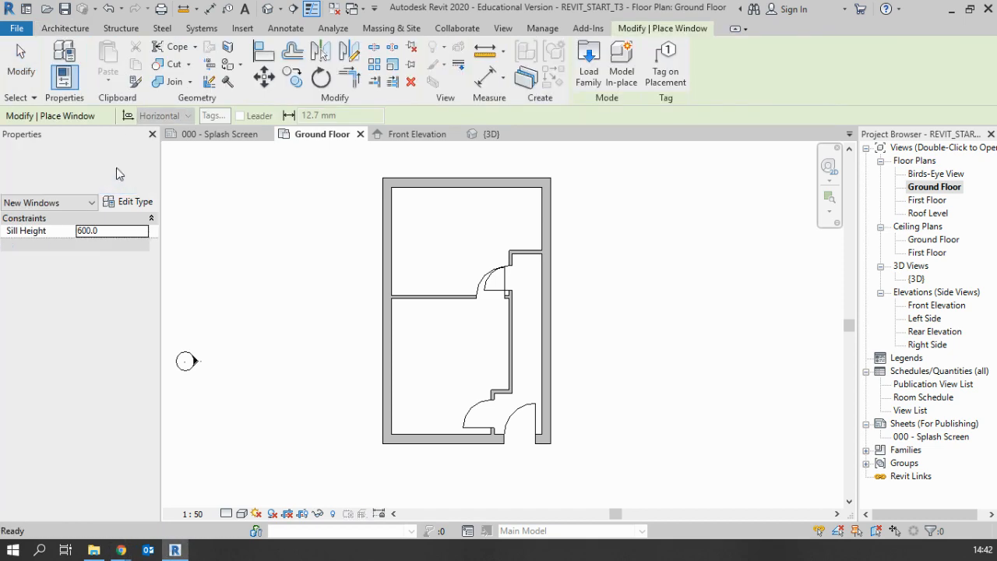
left_click(118, 169)
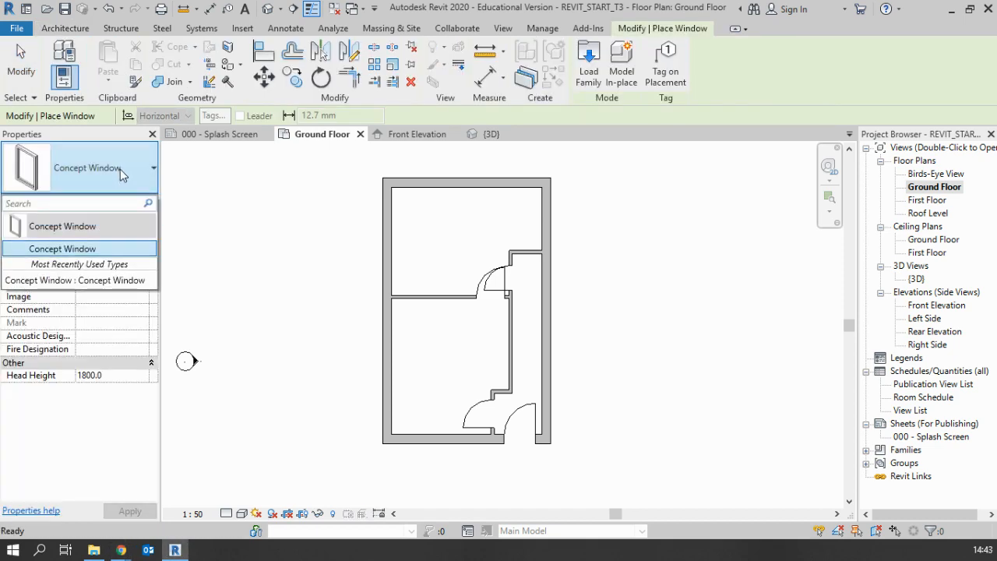
key("Escape")
key("Escape")
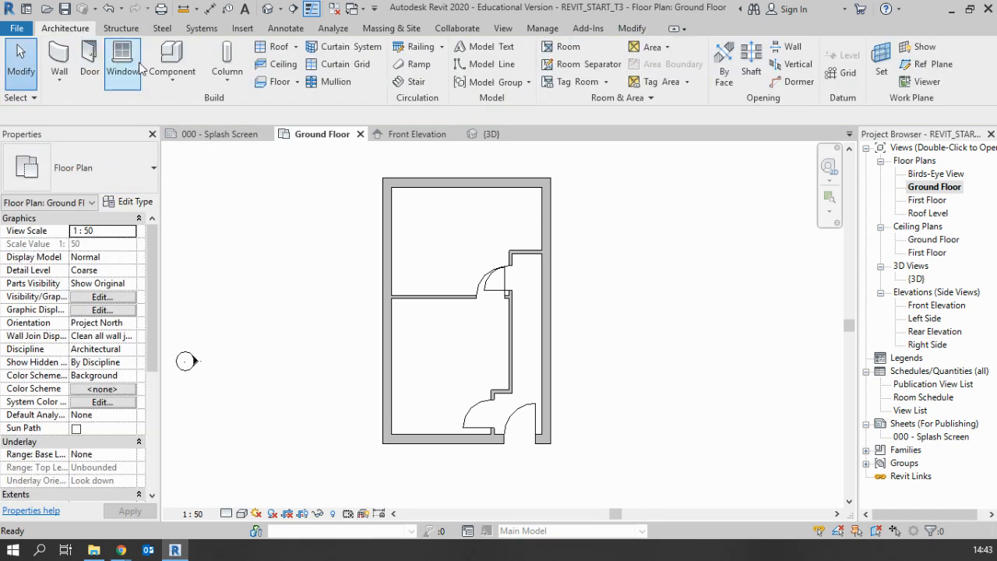
- Place a Concept Window, 1200 mm high and 800 mm wide, centrally in the front wall of the living room
left_click(123, 62)
left_click(118, 178)
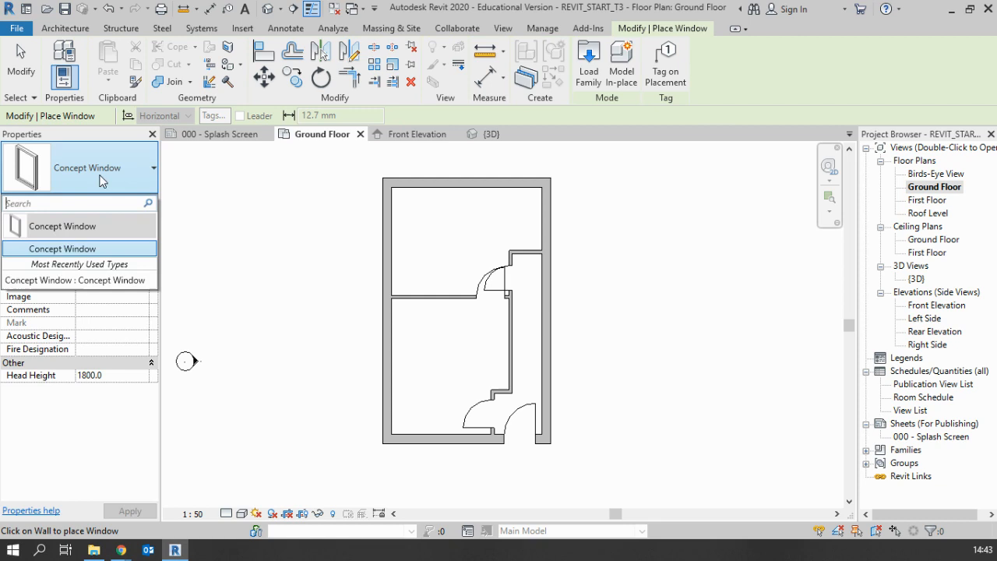
left_click(64, 251)
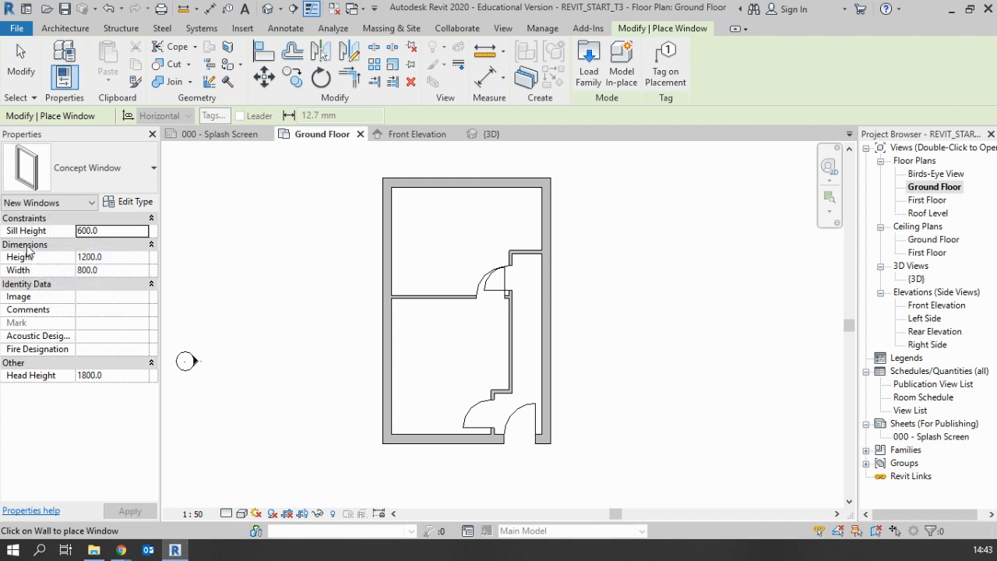
left_click(107, 261)
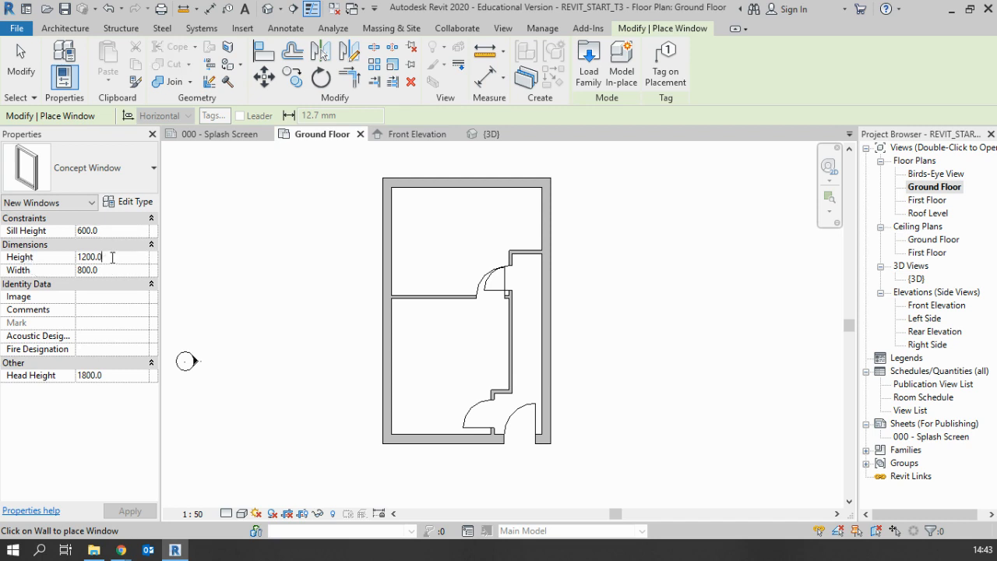
left_click_drag(111, 257, 72, 258)
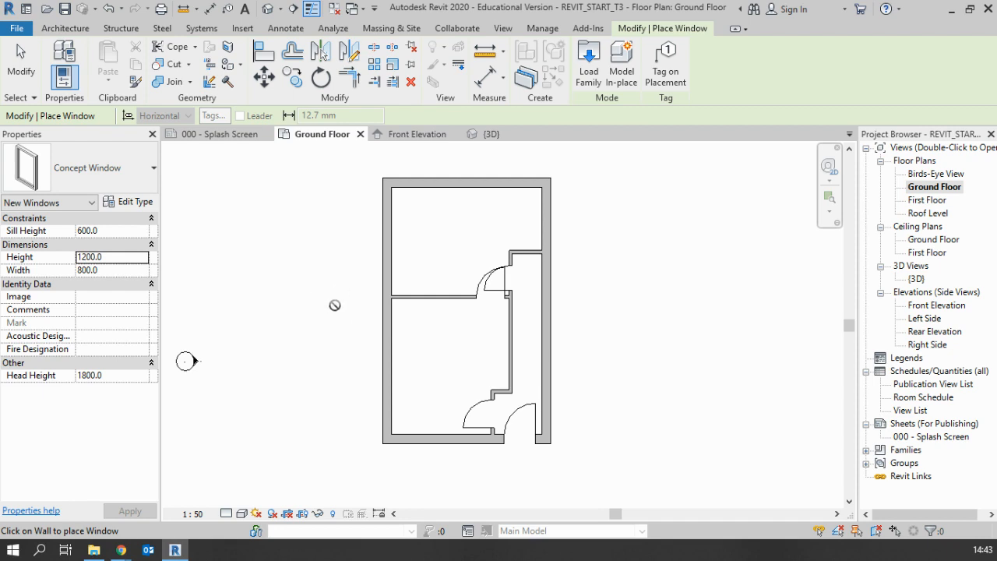
left_click(84, 177)
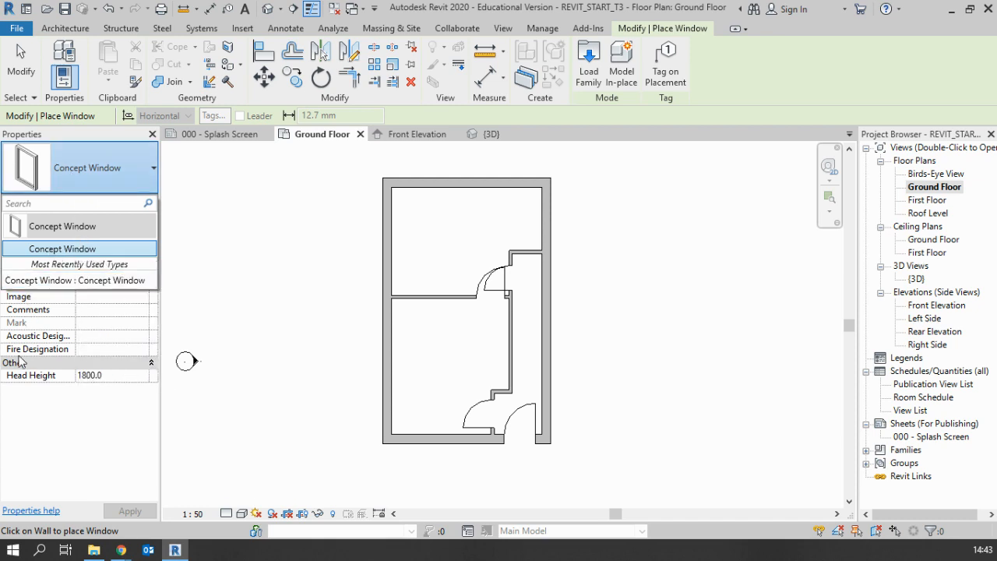
left_click(57, 335)
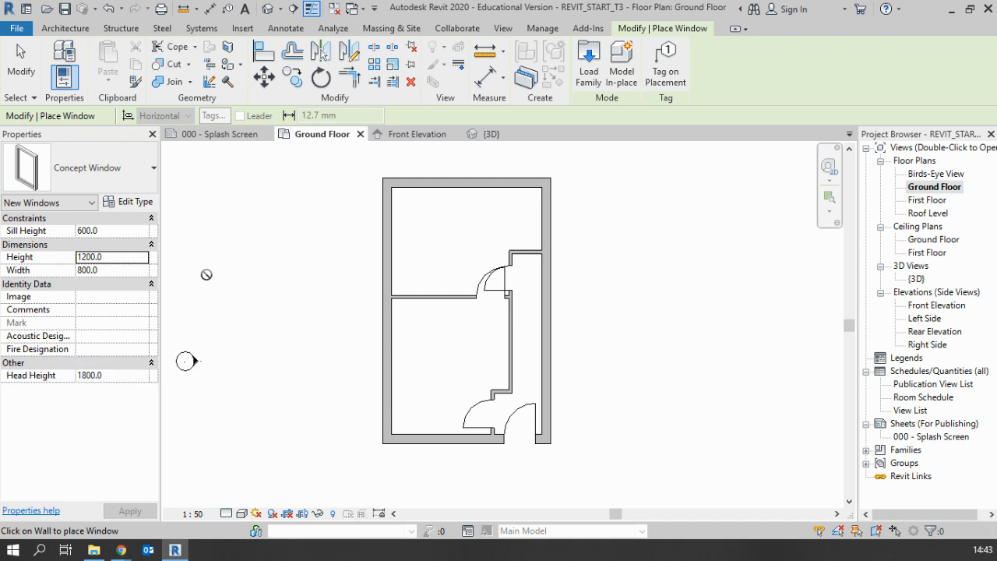
left_click(440, 439)
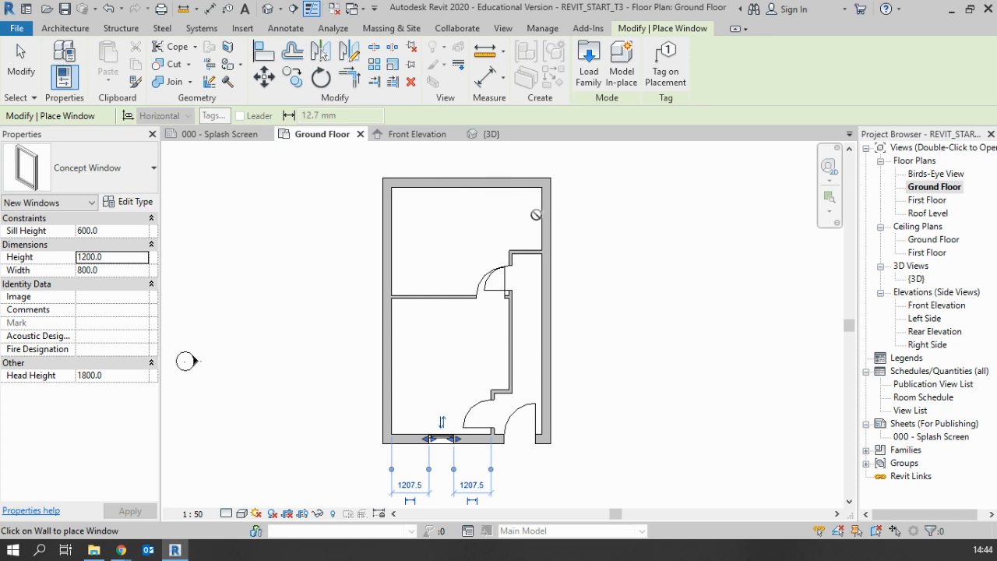
- Place one more Concept Window in the hall's right exterior wall and two in the kitchen's rear wall
left_click(545, 271)
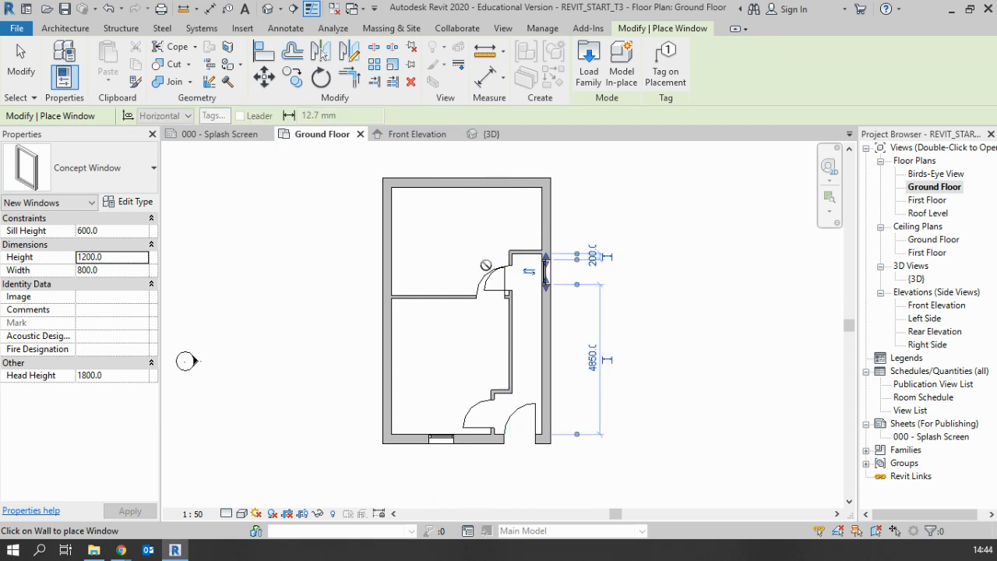
left_click(415, 185)
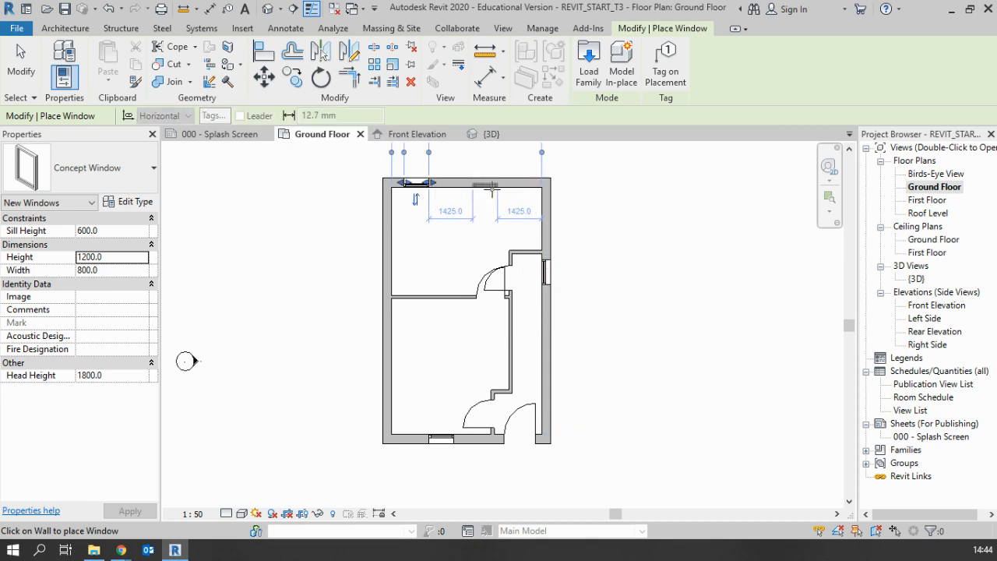
left_click(504, 186)
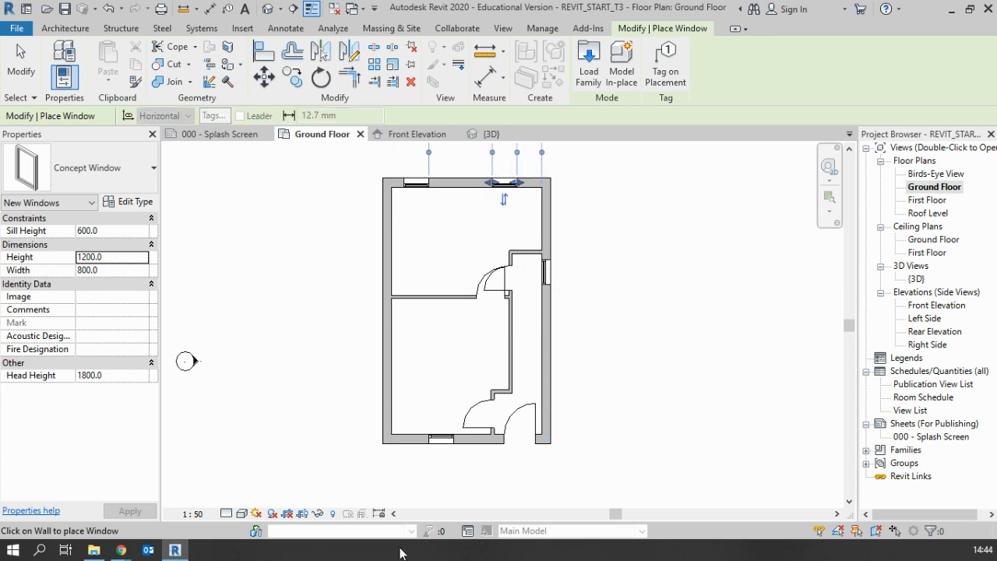
key("Escape")
key("Escape")
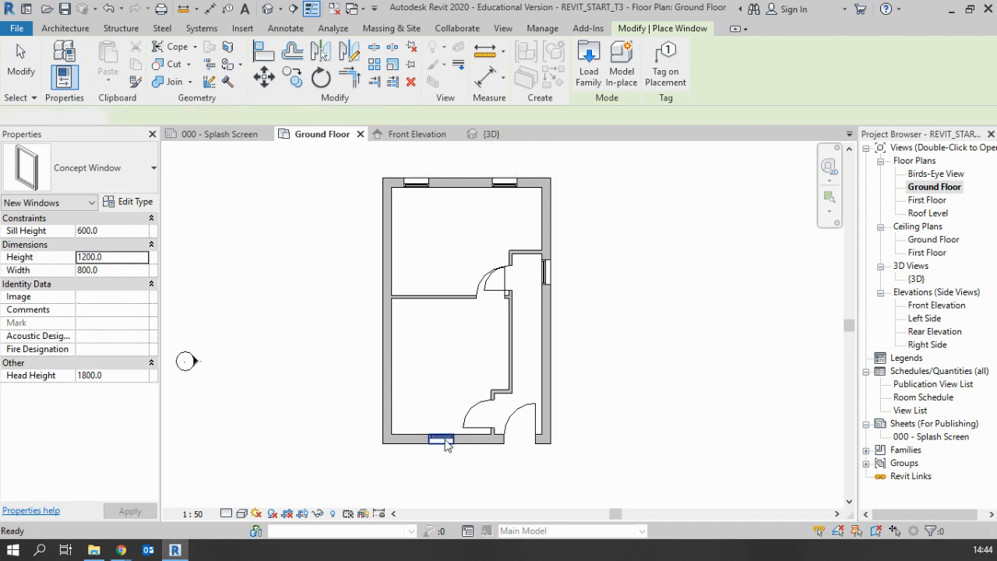
- Flip the front living room window so its frame sits towards the outer face of the wall
scroll(442, 446, "up", 2)
scroll(440, 448, "up", 2)
scroll(437, 443, "up", 2)
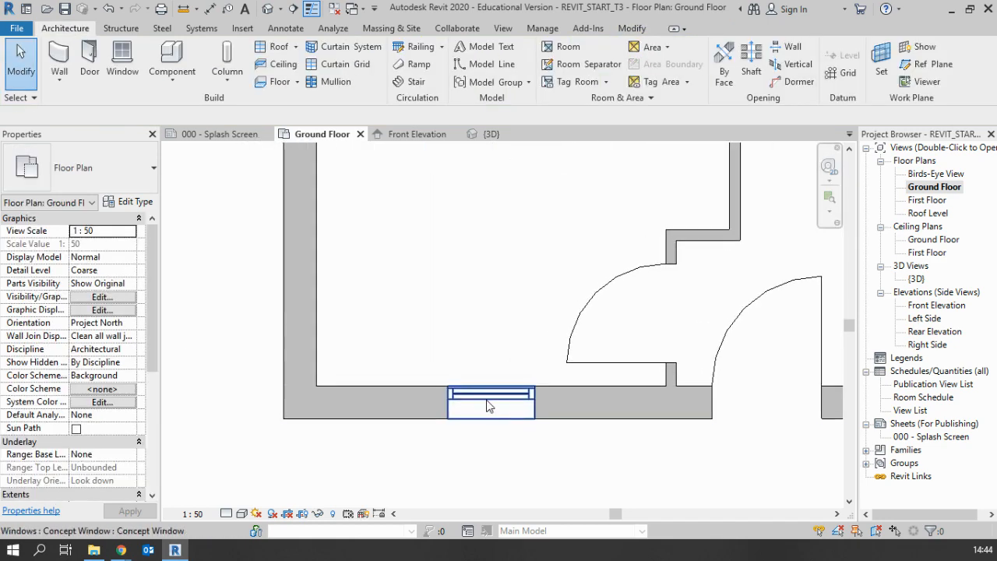
left_click(483, 401)
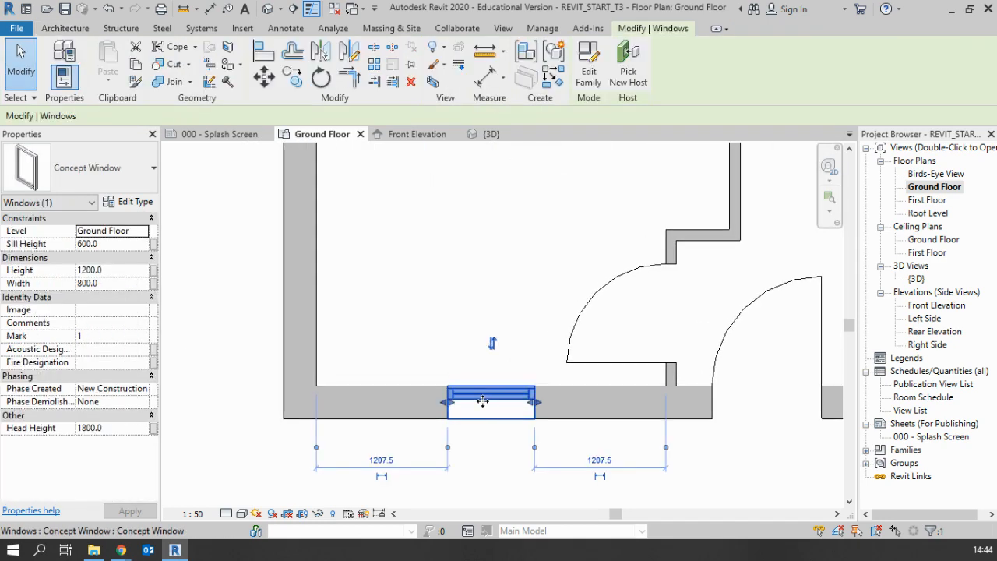
left_click(492, 345)
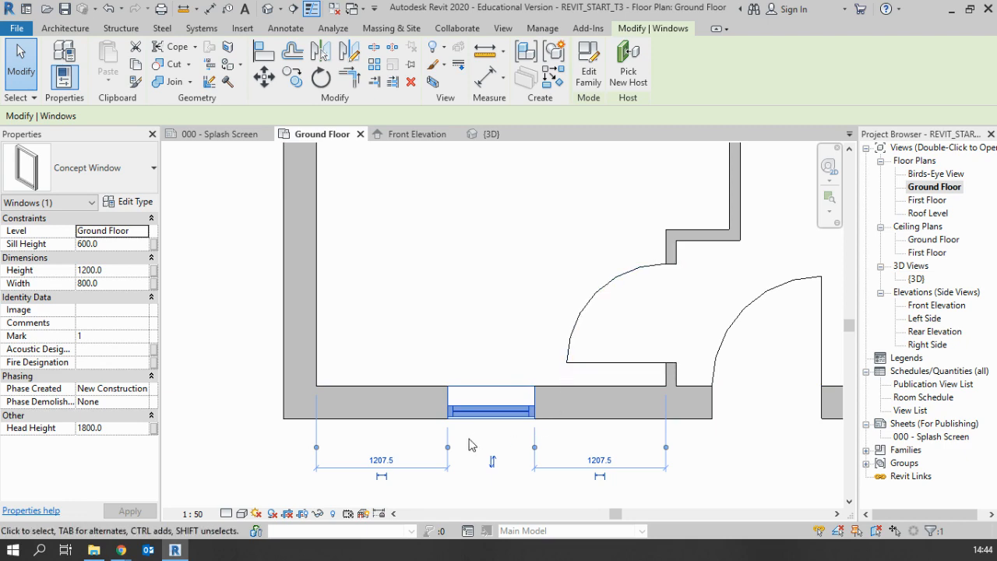
left_click(476, 402)
left_click(476, 402)
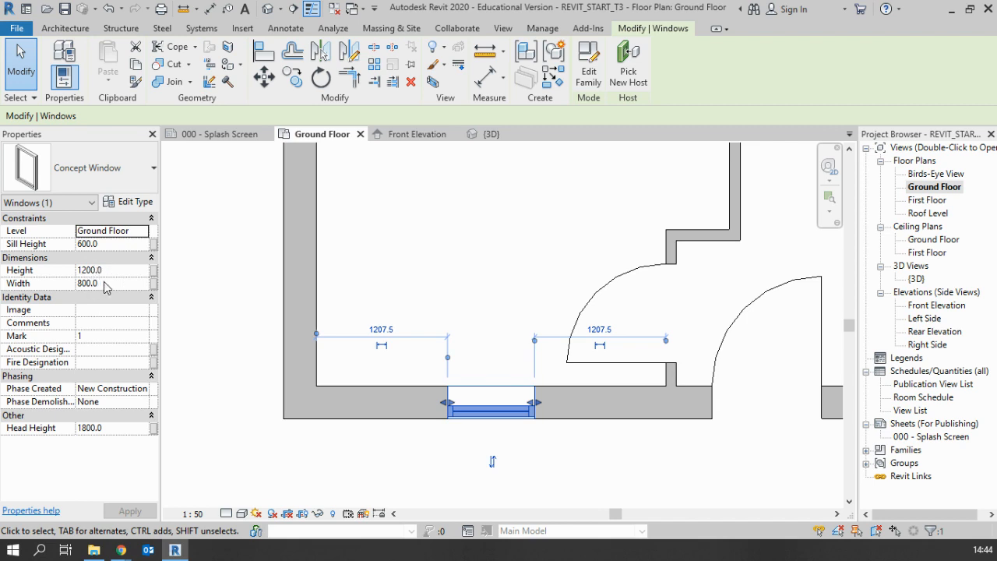
- Try a width of 1400 mm on the front living room window and return it to 800 mm
left_click(108, 289)
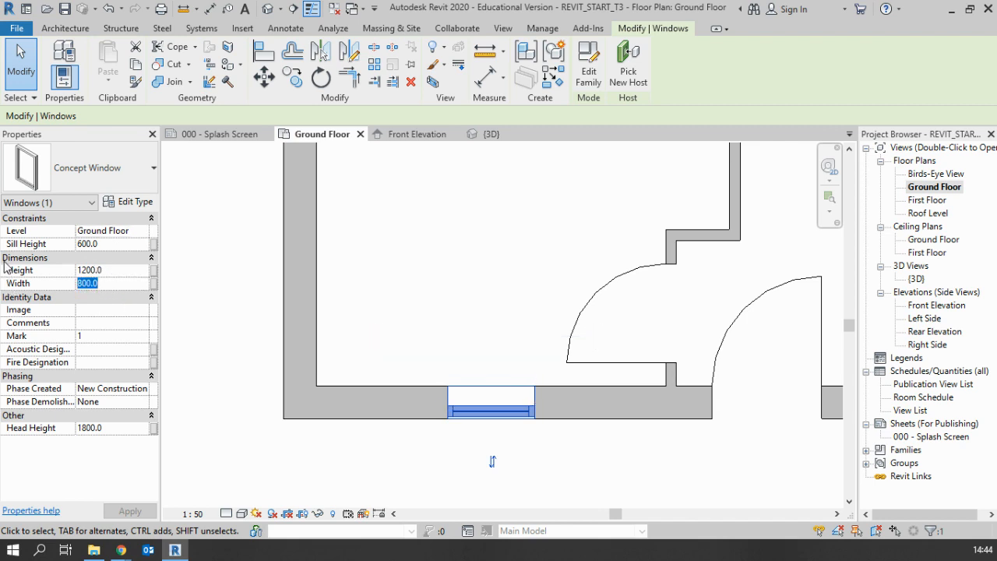
type("14")
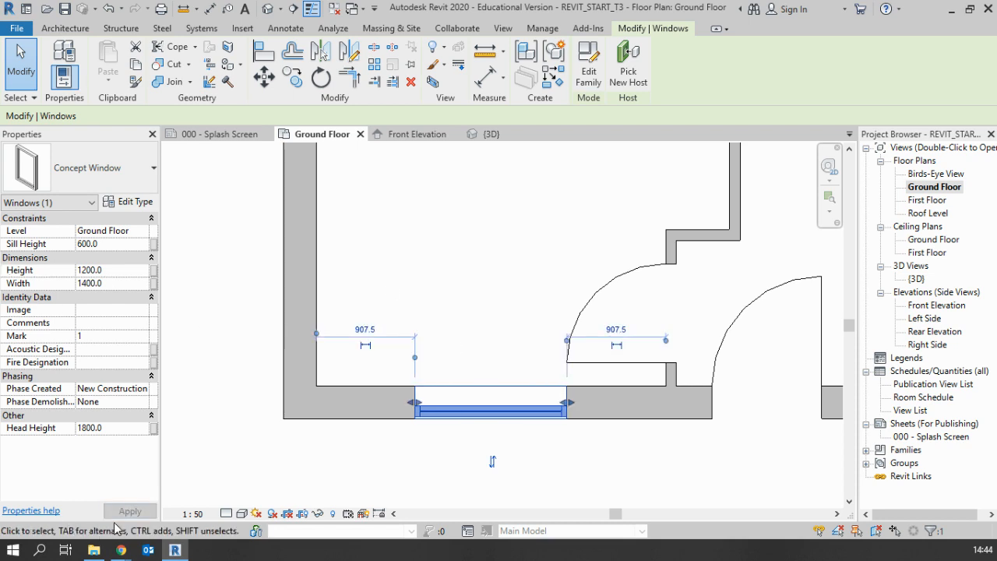
left_click(133, 282)
type("80")
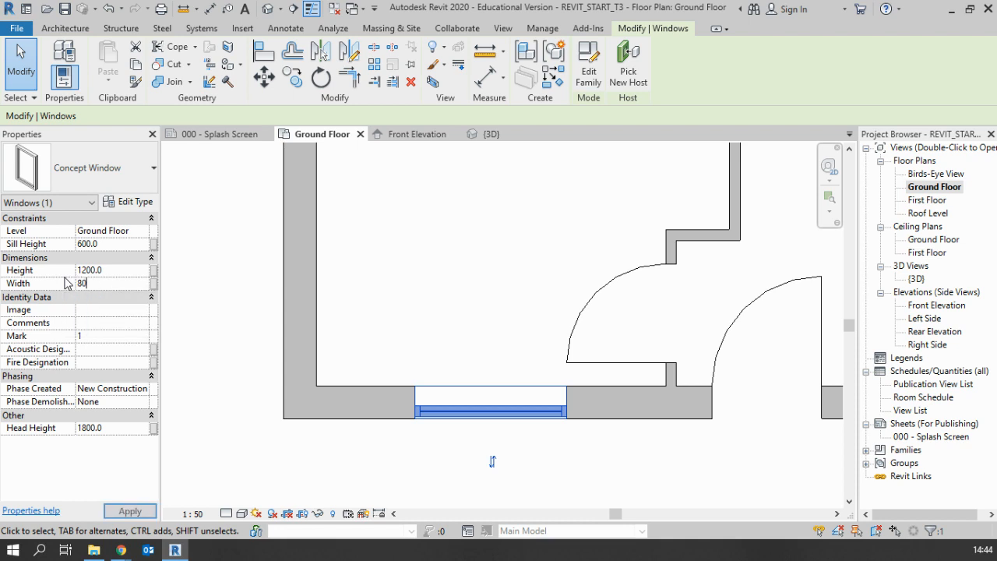
type("0")
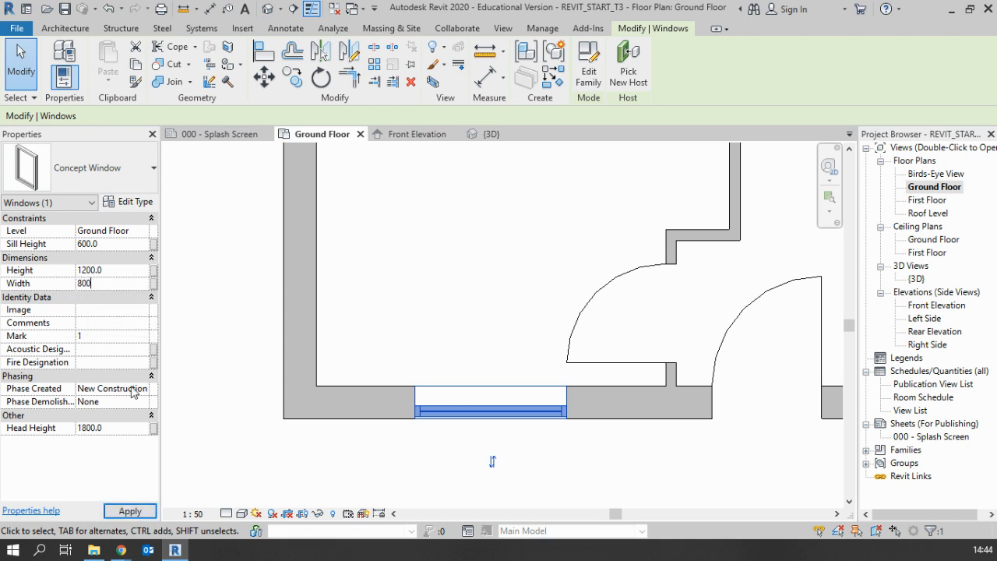
left_click(130, 510)
- Set the front living room window's width to 1400 mm
left_click(95, 283)
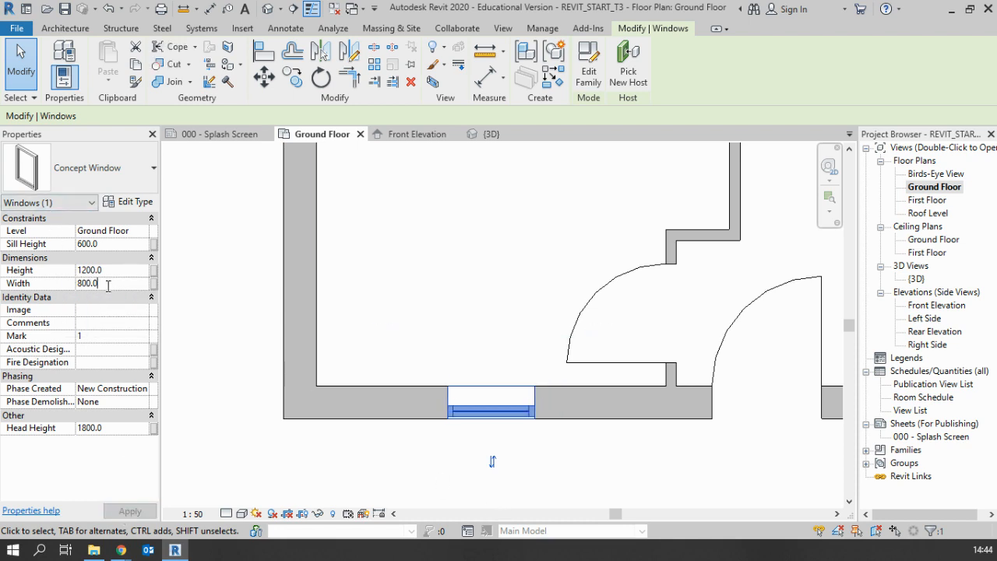
type("1400")
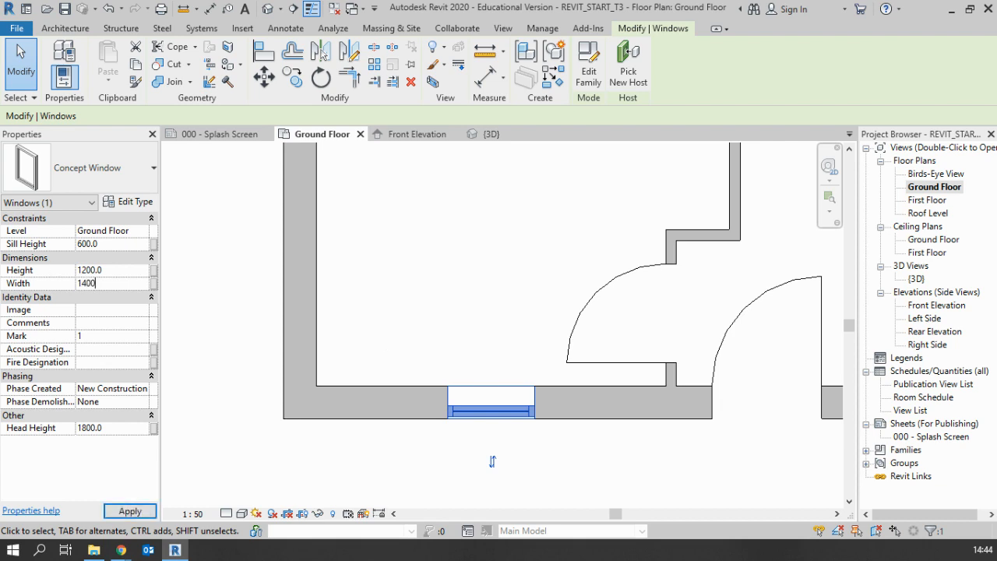
key("Return")
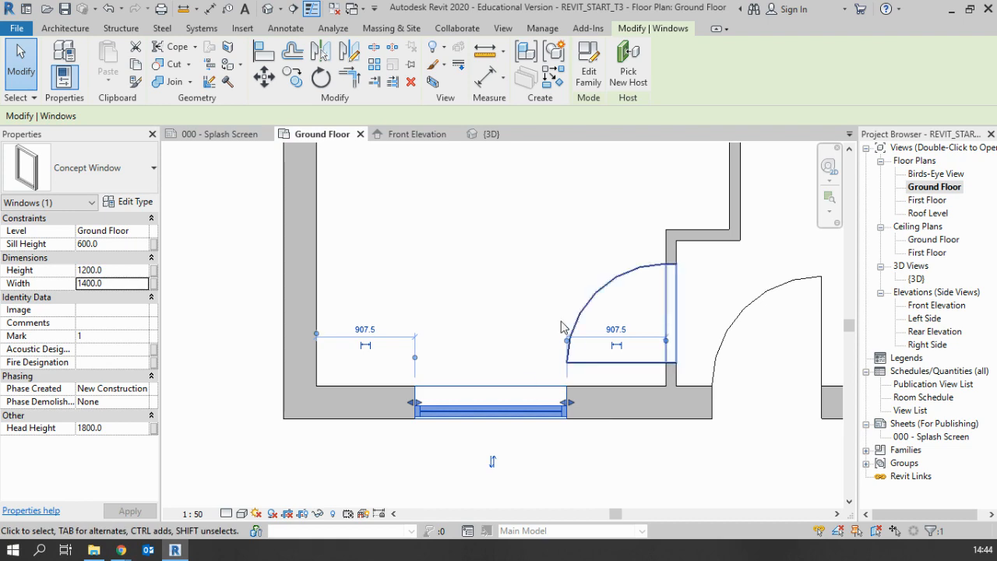
- Set the width of the left window in the kitchen's rear wall to 1000 mm
scroll(516, 467, "down", 2)
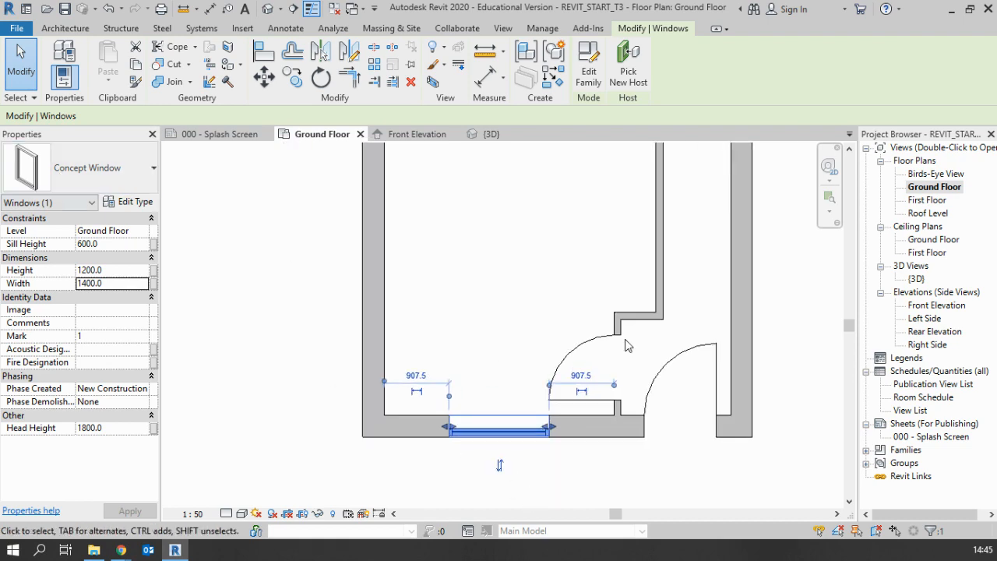
scroll(651, 370, "down", 2)
left_click(638, 377)
scroll(483, 501, "down", 1)
middle_click_drag(509, 369, 447, 296)
left_click(444, 235)
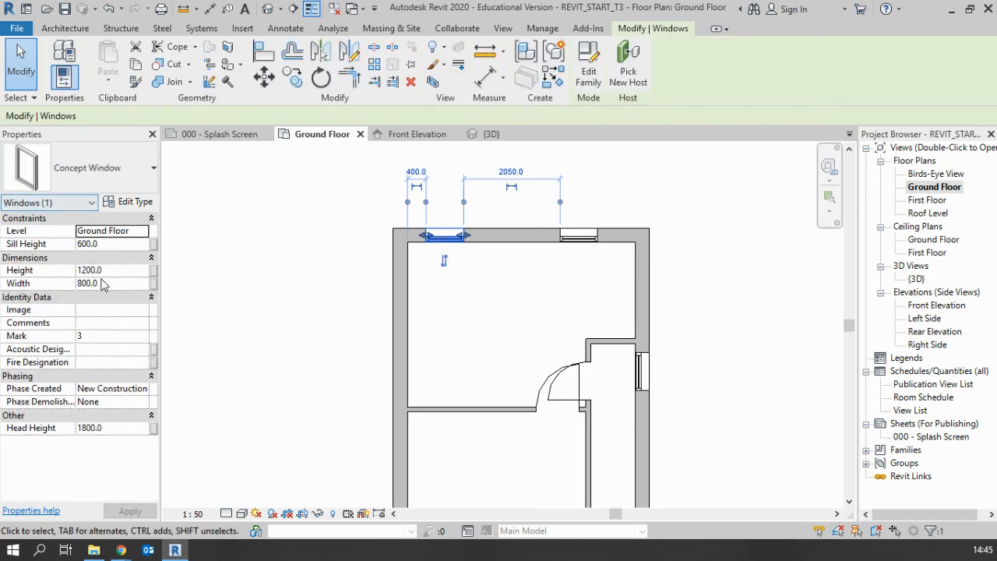
left_click(103, 284)
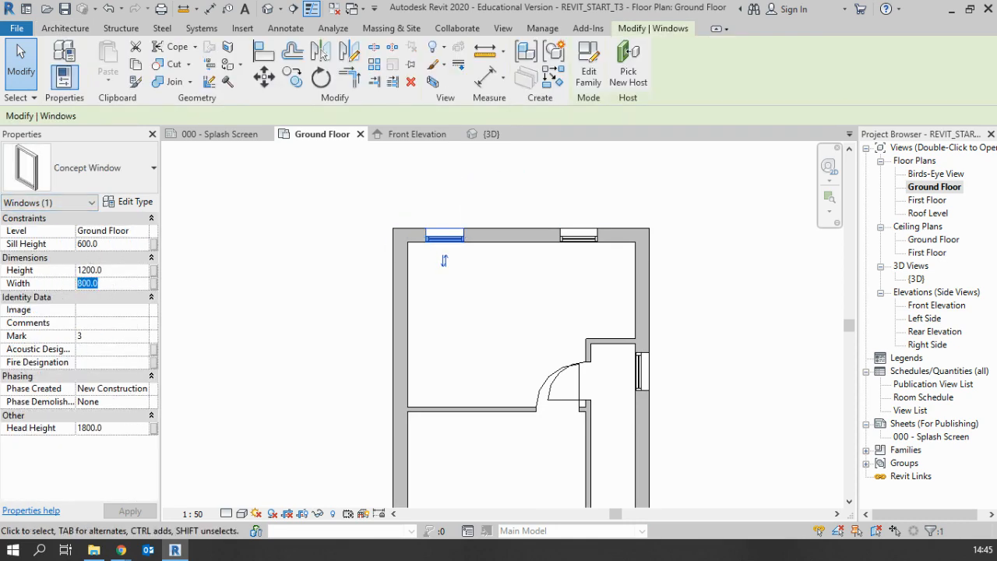
type("1000")
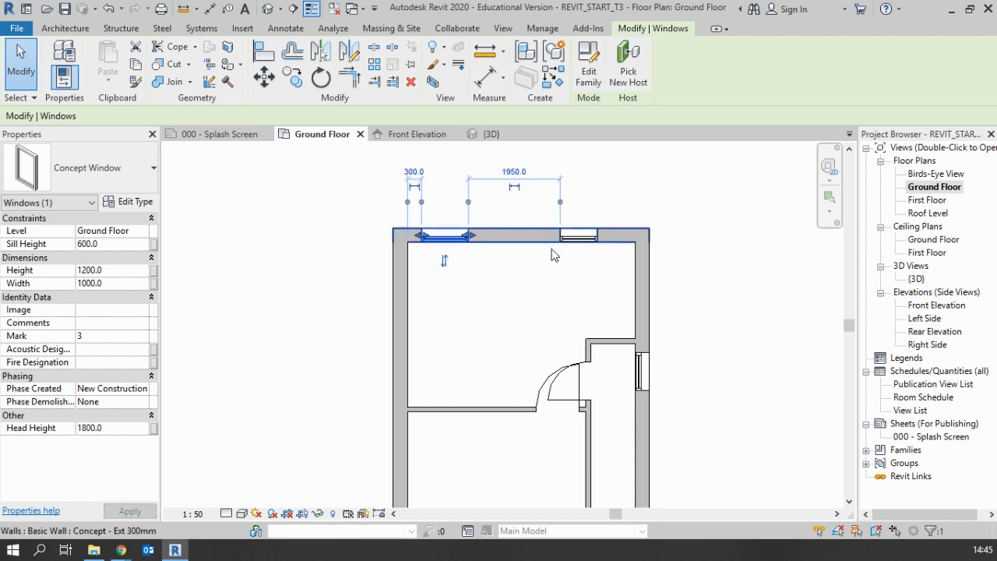
- Set the distance between the rear wall's left window and the left exterior wall to 600 mm
scroll(464, 222, "up", 2)
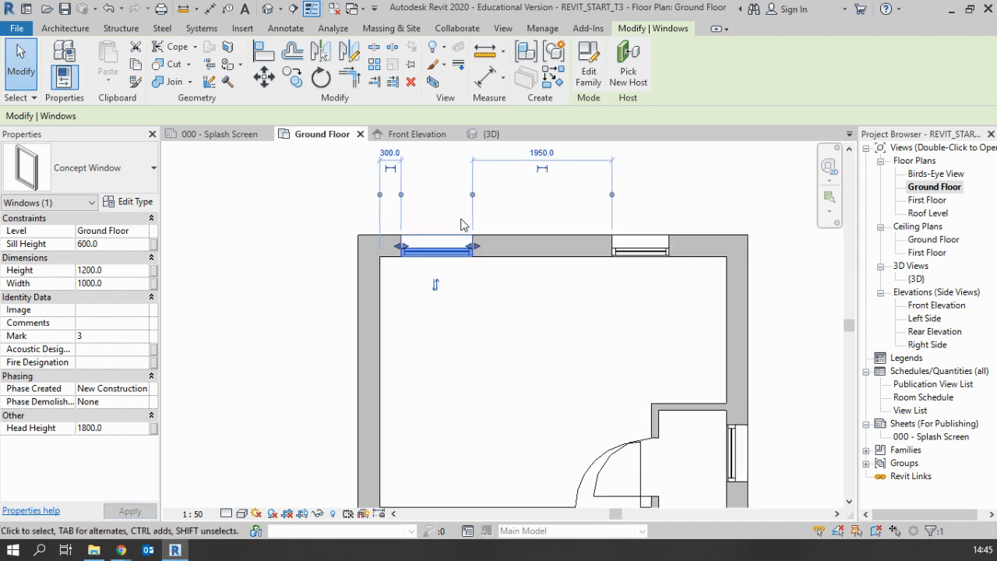
left_click(387, 155)
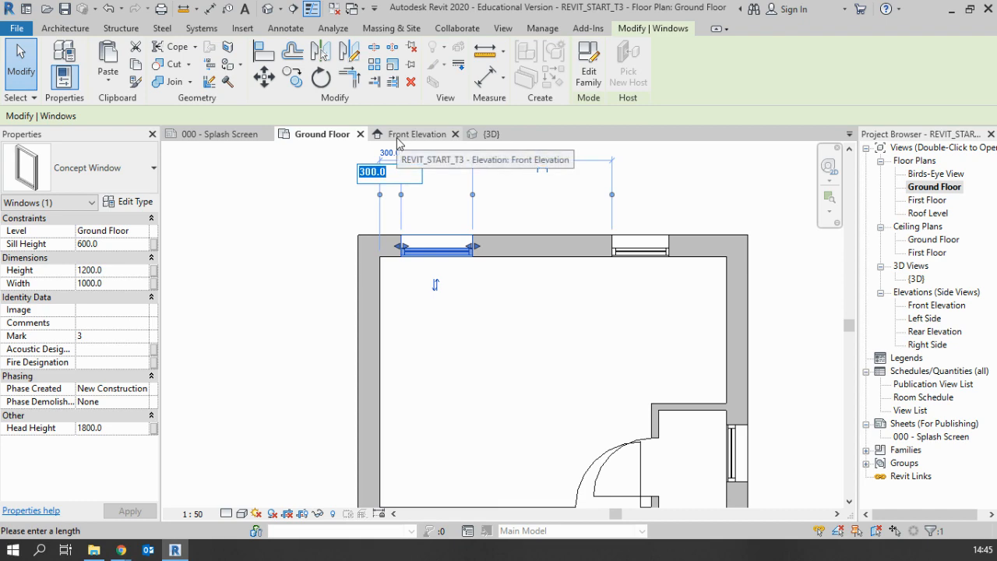
type("600")
key("Return")
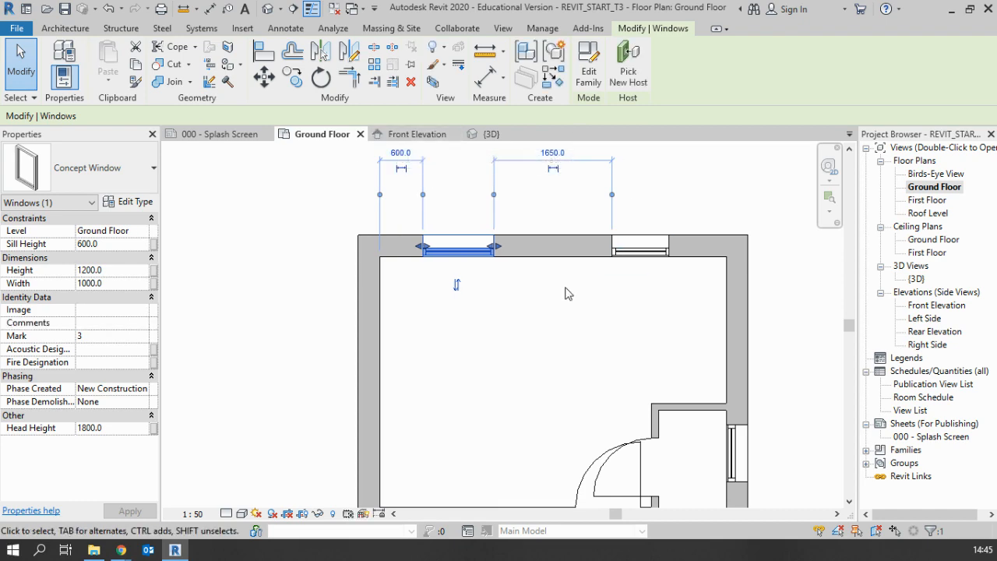
scroll(416, 382, "down", 2)
key("Escape")
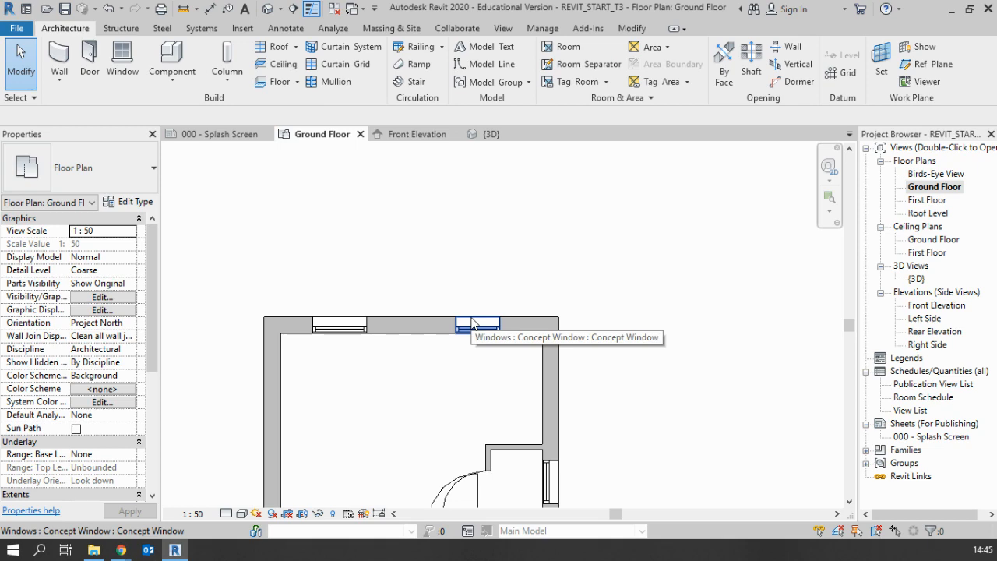
- Set the distance between the kitchen rear wall's right window and the right exterior wall to 600 mm
left_click(476, 327)
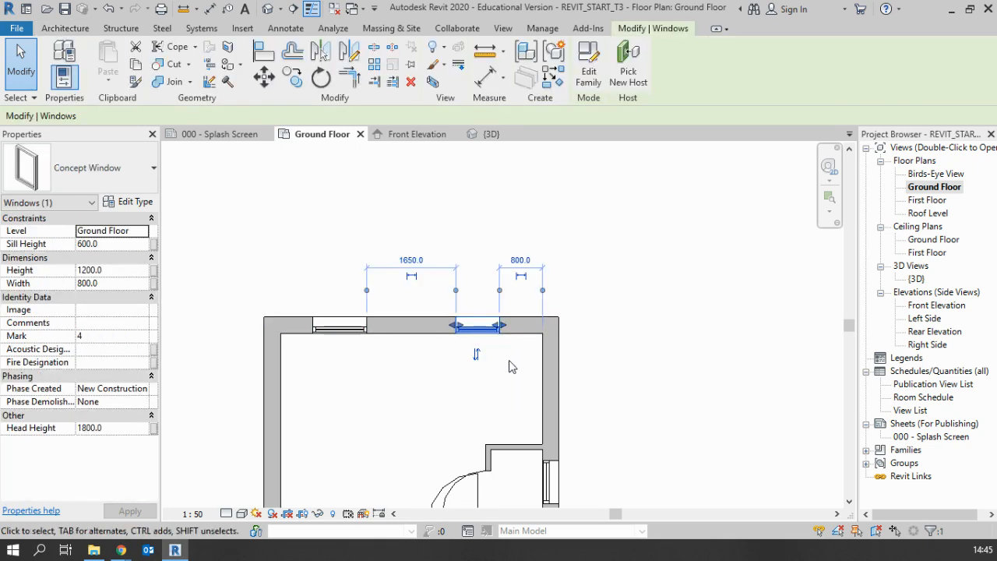
scroll(461, 381, "down", 3)
scroll(485, 276, "up", 1)
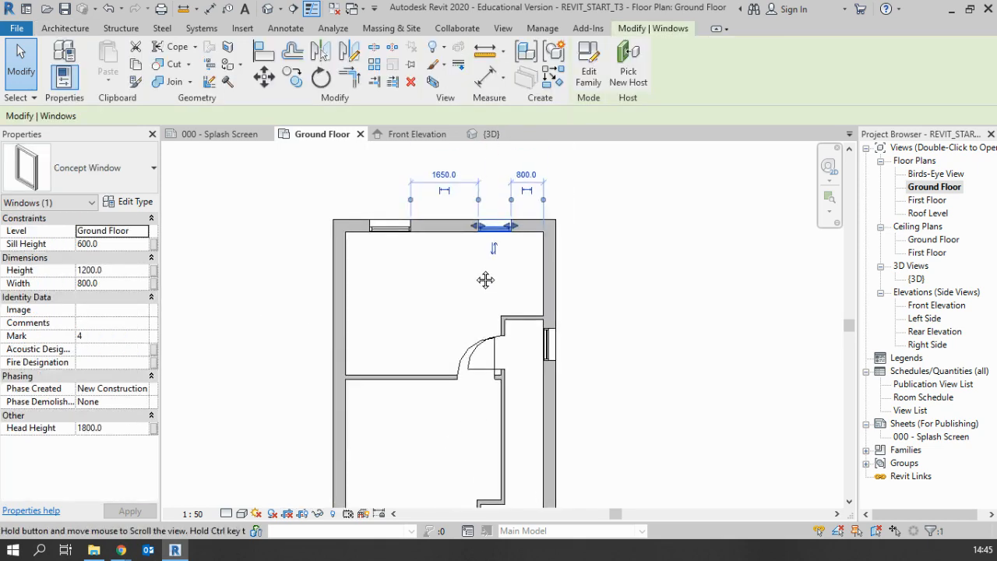
scroll(460, 267, "down", 2)
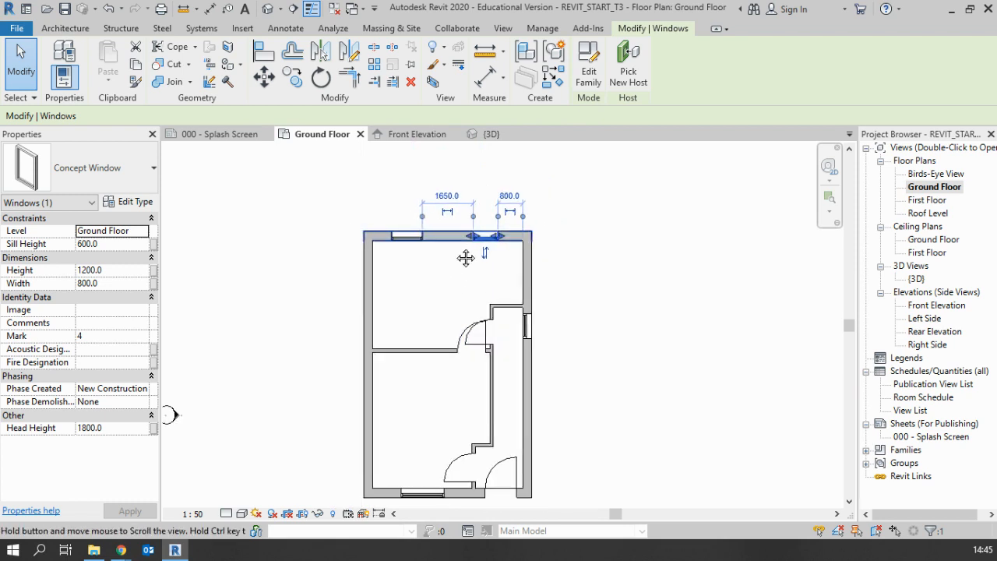
scroll(412, 281, "up", 3)
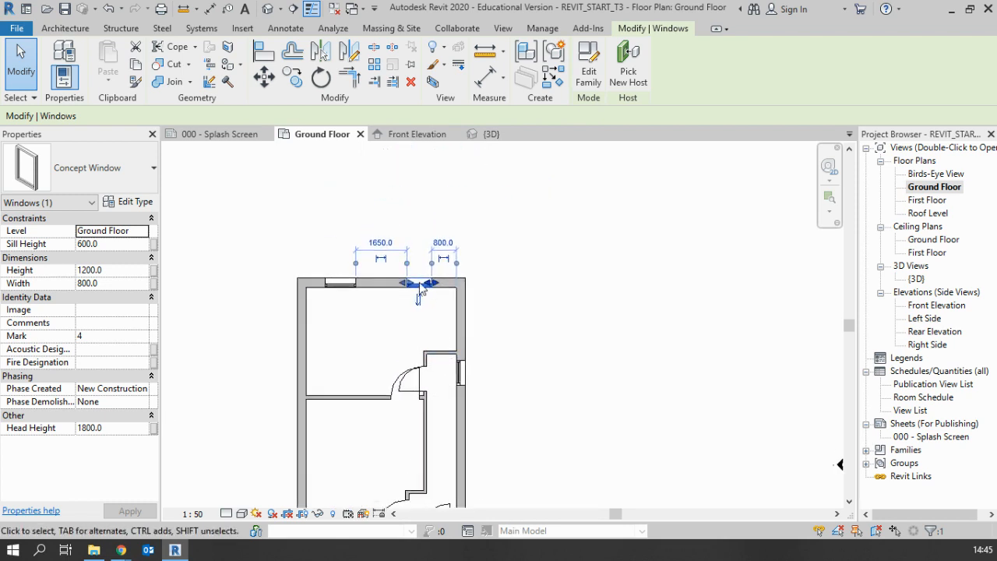
scroll(520, 237, "up", 2)
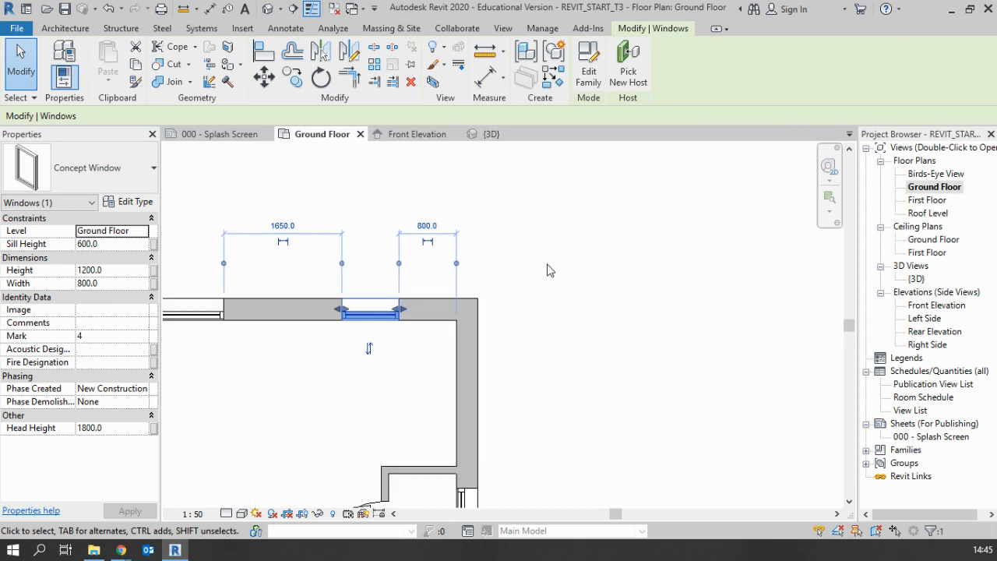
left_click(426, 226)
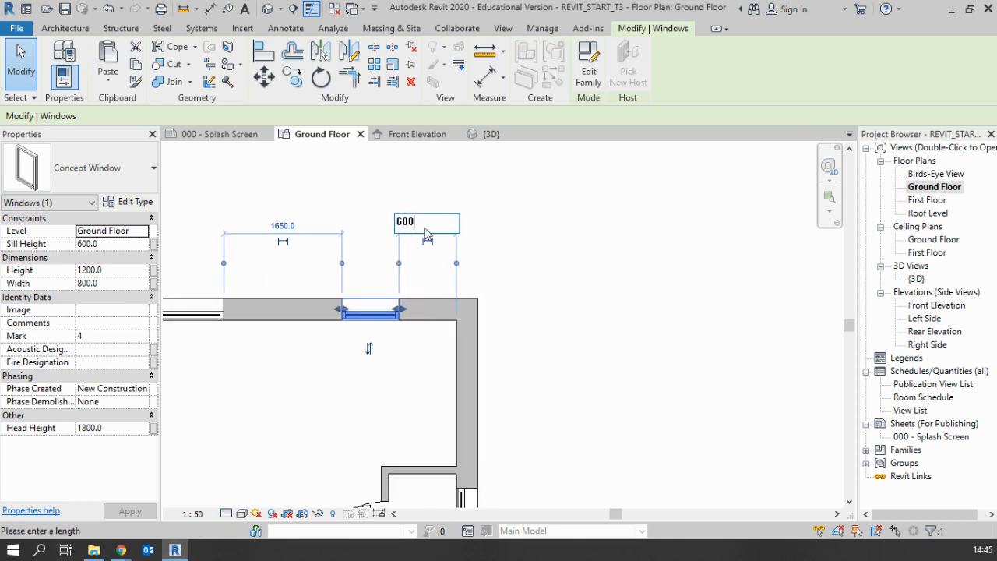
key("Return")
- Flip the facing of both kitchen rear wall windows so their frames sit on the outer side of the wall
middle_click_drag(396, 289, 489, 247)
left_click(514, 310)
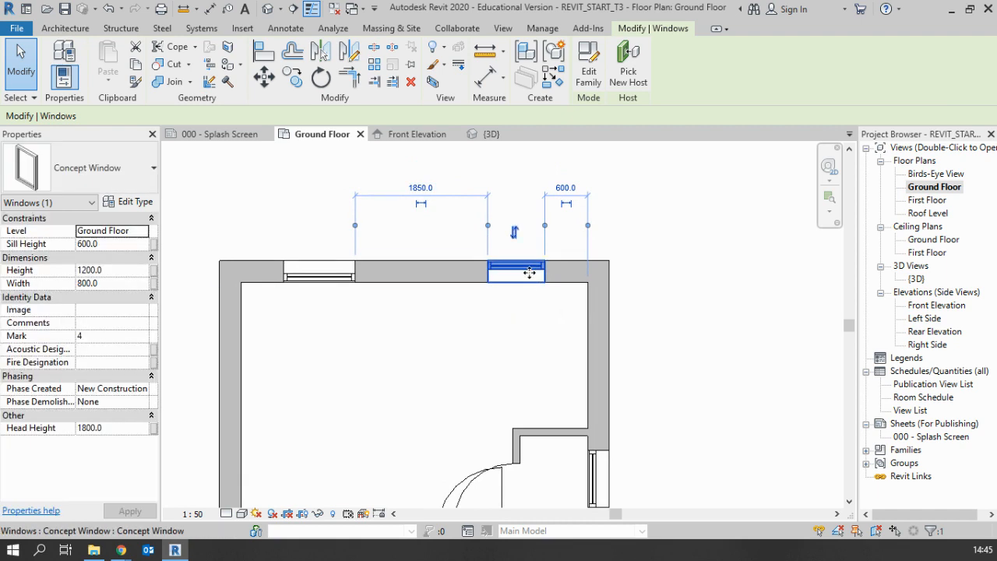
left_click(300, 278)
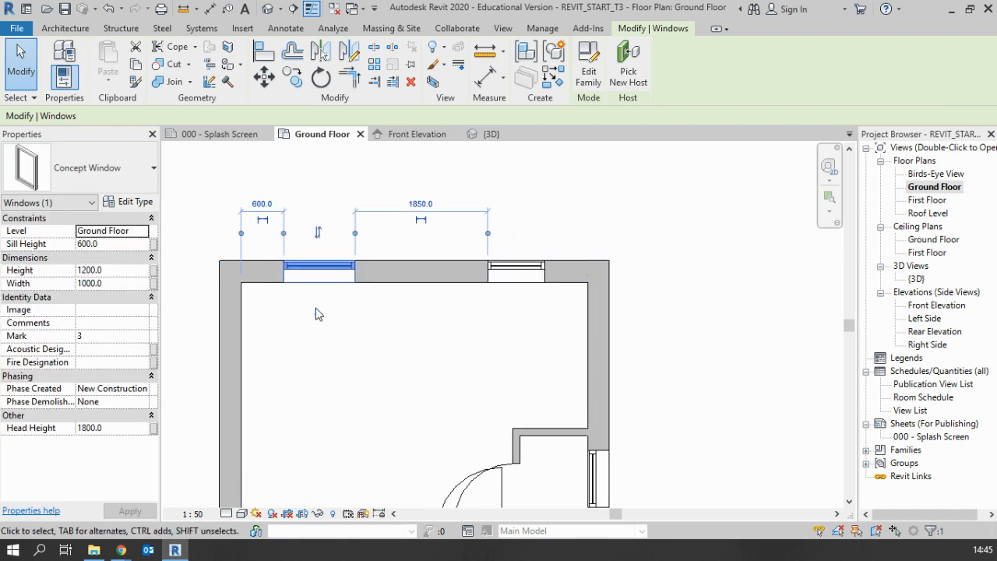
- Set the width of the right window in the kitchen's rear wall to 1200 mm
left_click(516, 267)
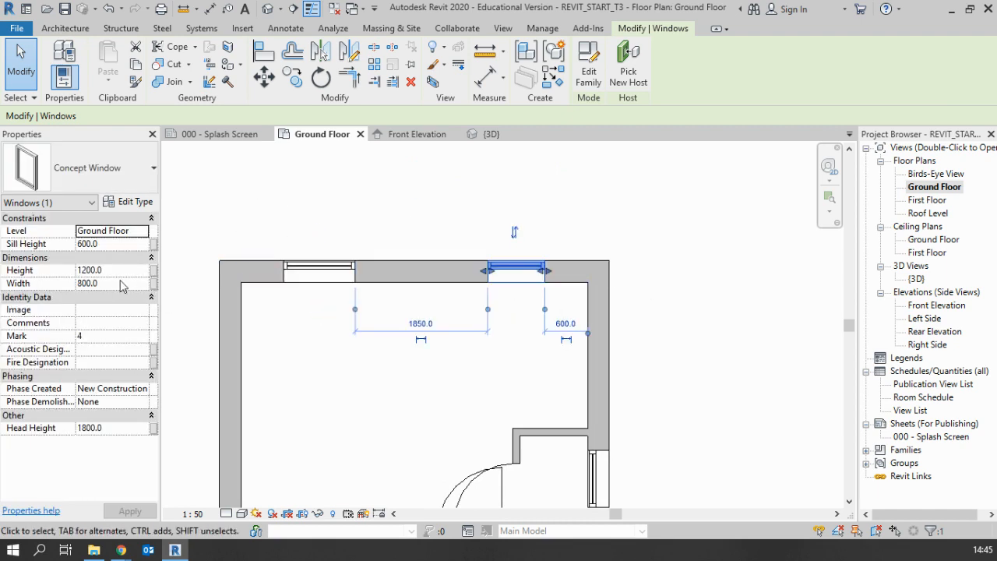
left_click(121, 285)
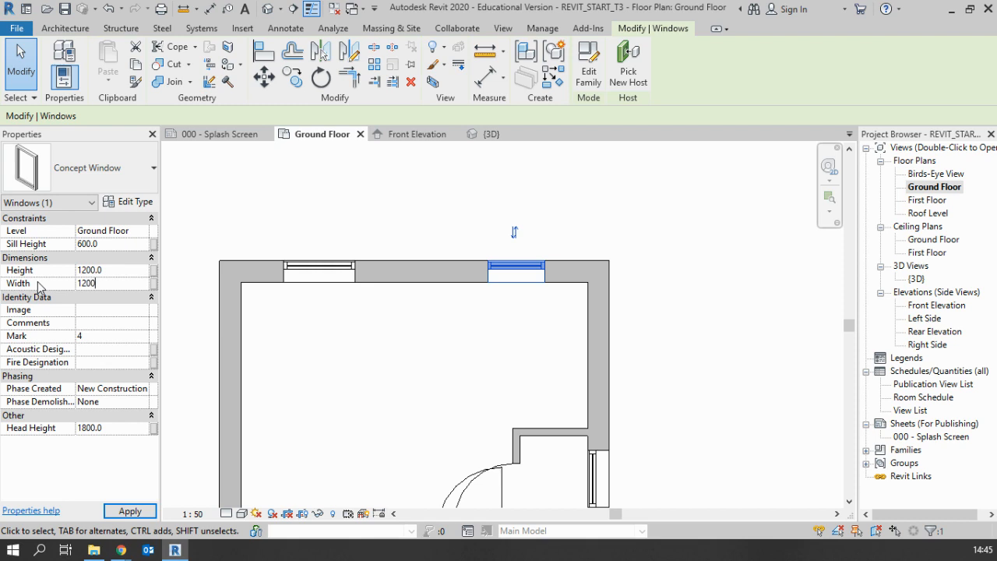
key("Return")
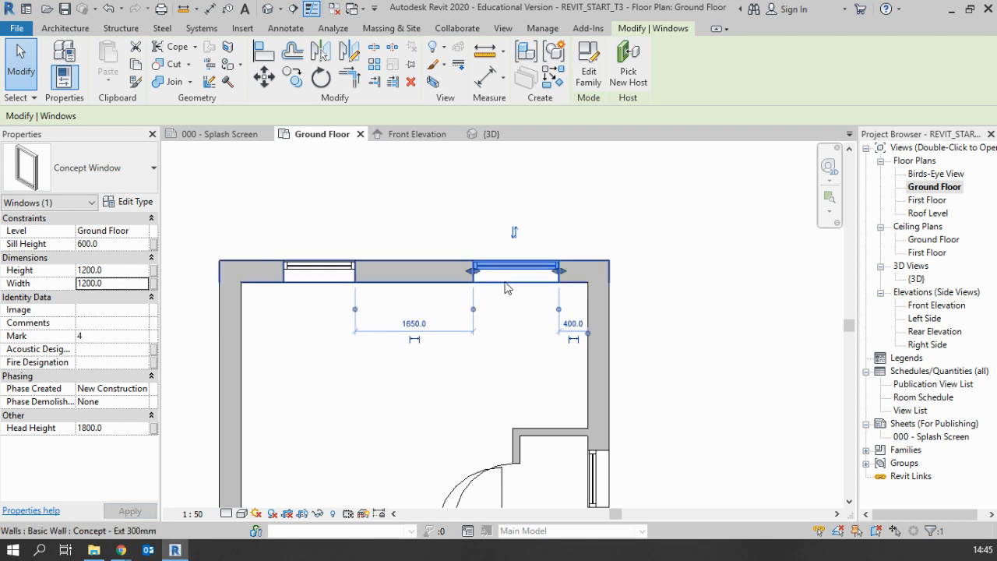
- Space the 1200 mm wide rear window 600 mm from the right exterior wall
left_click(570, 328)
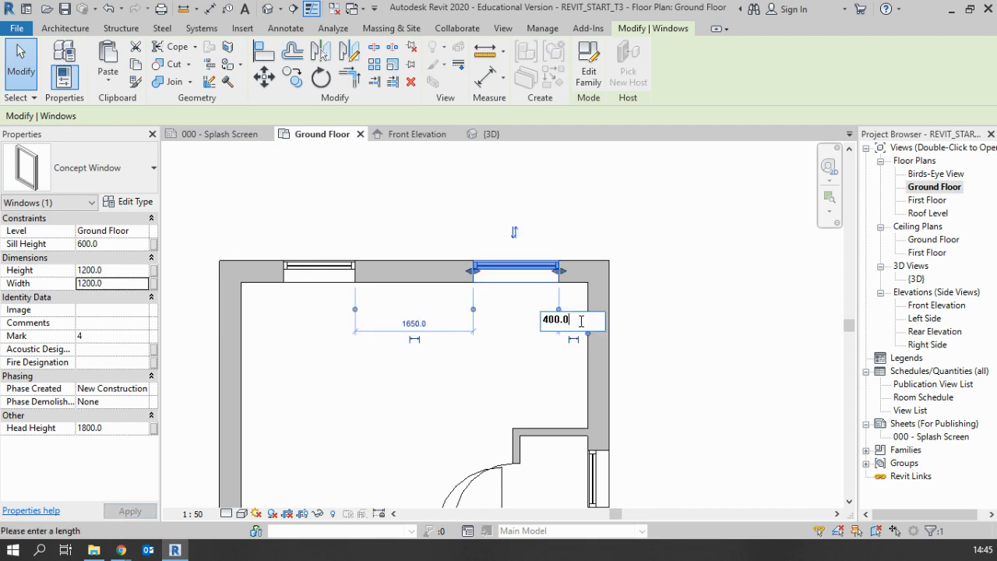
type("600")
key("Return")
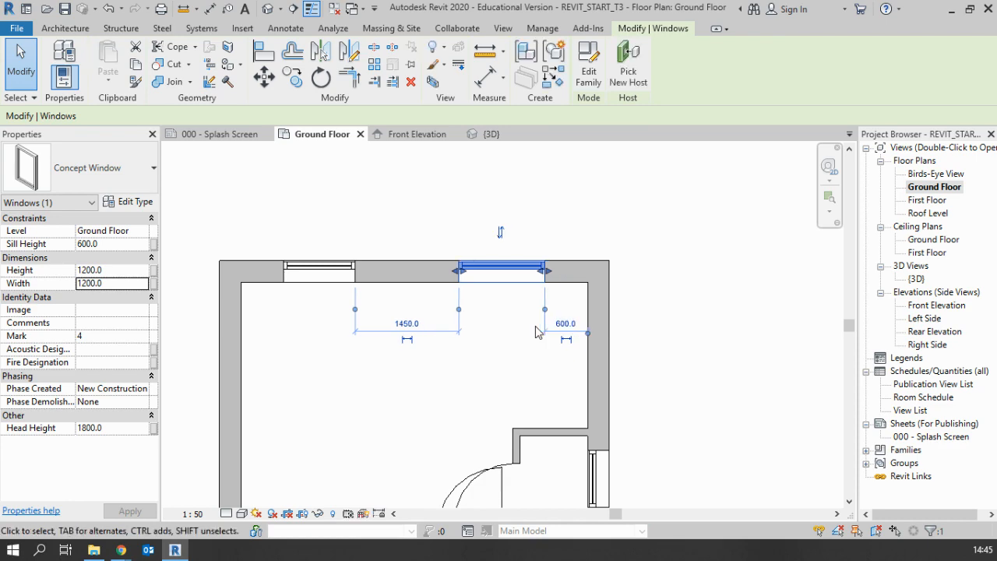
left_click(661, 356)
- Set the width of the hall window in the right exterior wall to 400 mm
scroll(626, 436, "down", 5)
middle_click_drag(626, 436, 593, 296)
scroll(580, 383, "down", 1)
middle_click_drag(580, 384, 574, 316)
left_click(574, 257)
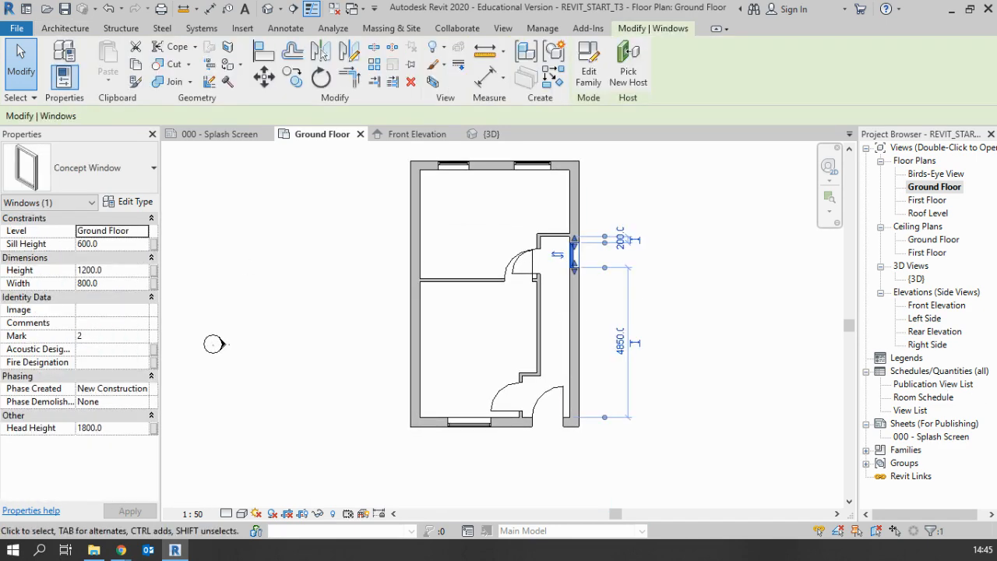
left_click(117, 285)
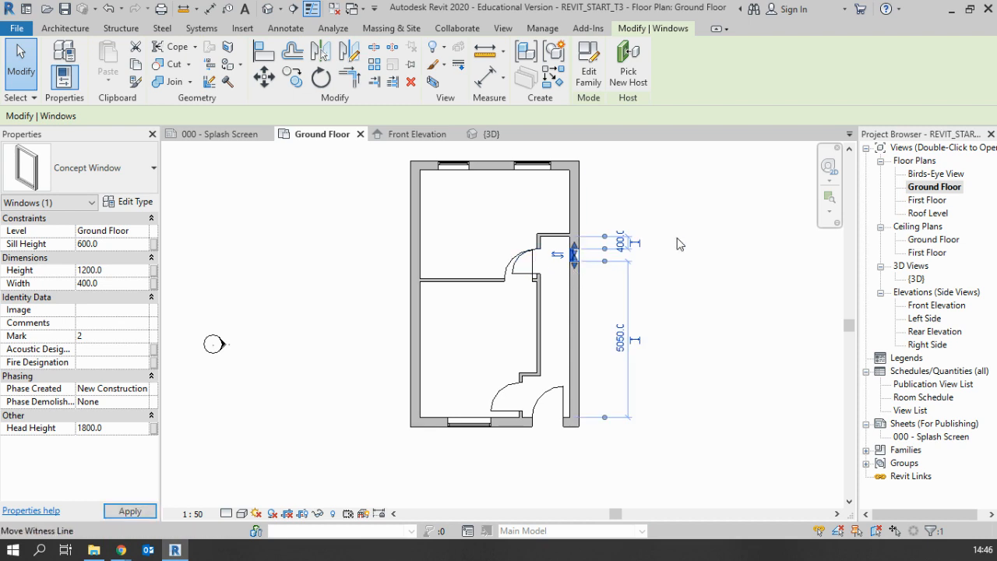
- Nudge the hall's side window along the wall to 120 mm from the short partition on its kitchen side
scroll(468, 280, "up", 2)
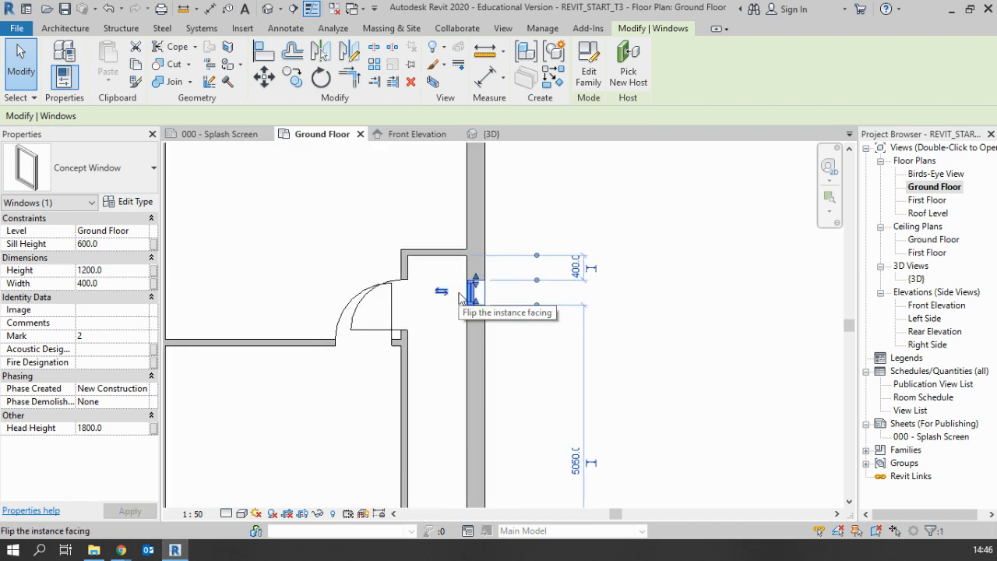
key("Up")
key("Up")
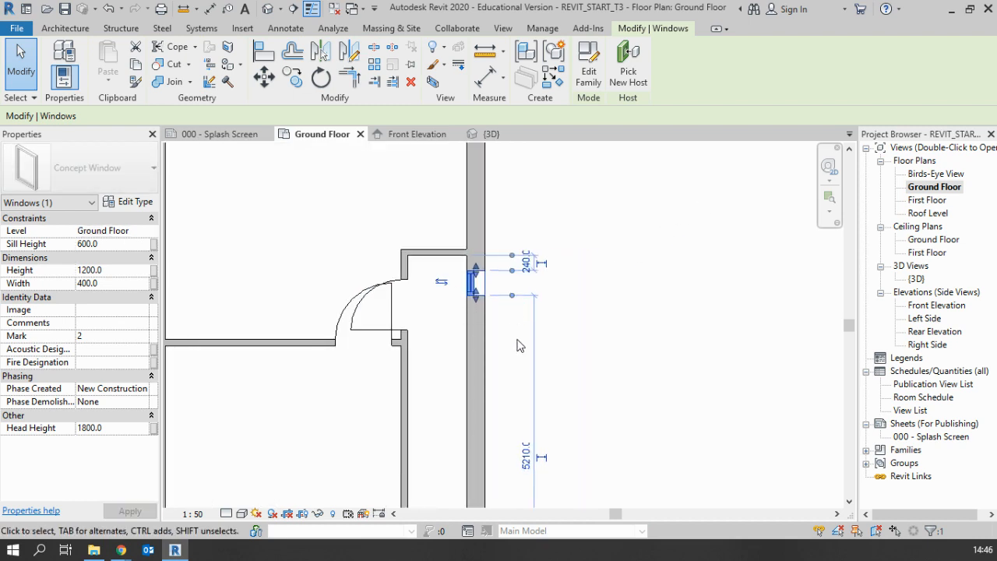
key("Up")
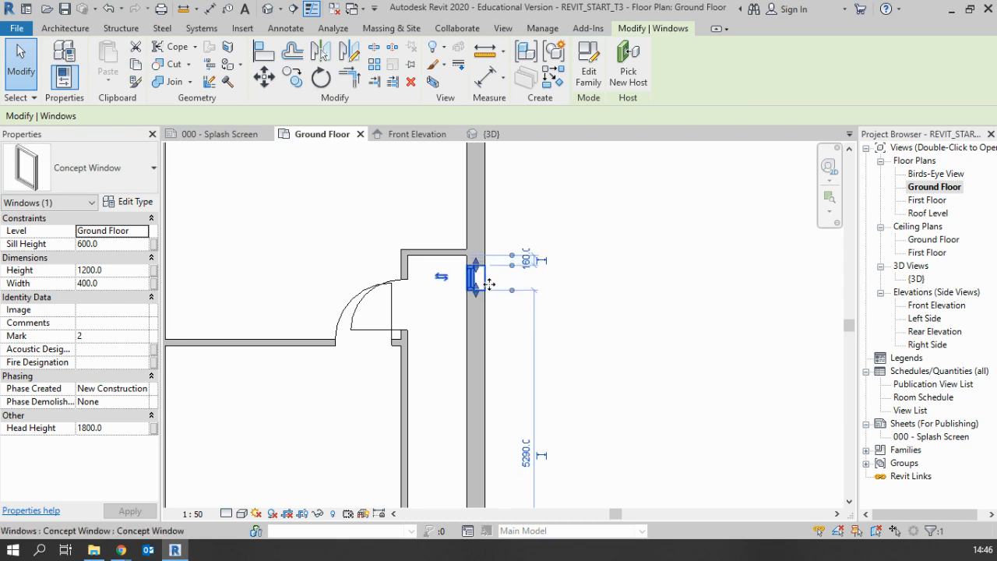
key("Up")
key("Up")
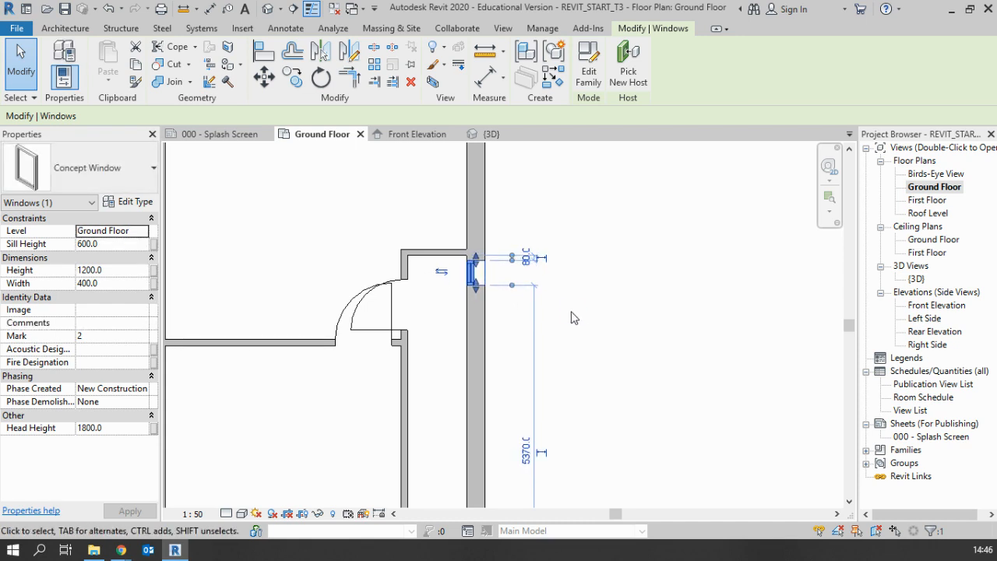
key("Down")
scroll(457, 251, "up", 2)
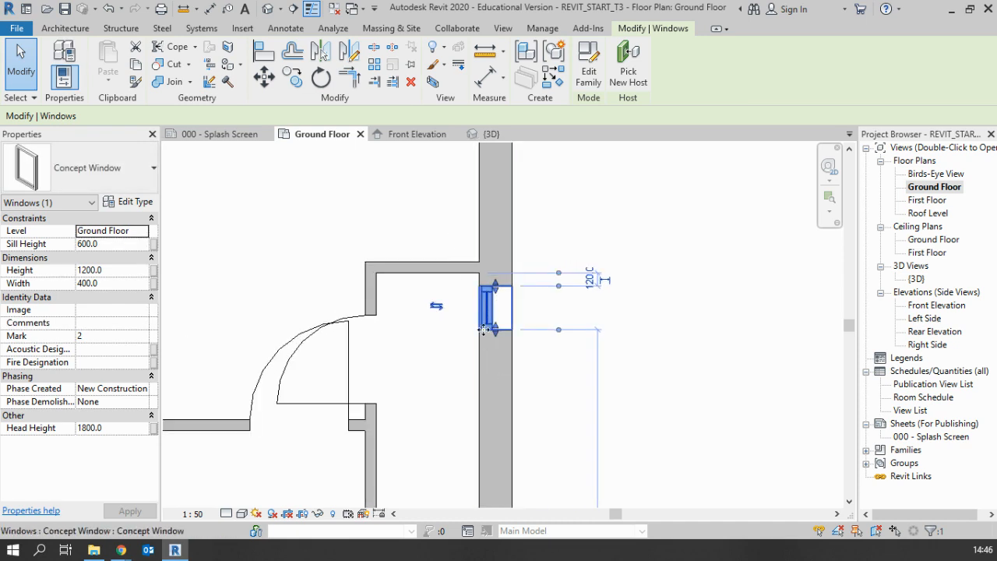
- Try stretching the hall's side window by its ends and return its width to 400 mm
left_click_drag(483, 304, 495, 286)
scroll(495, 306, "up", 1)
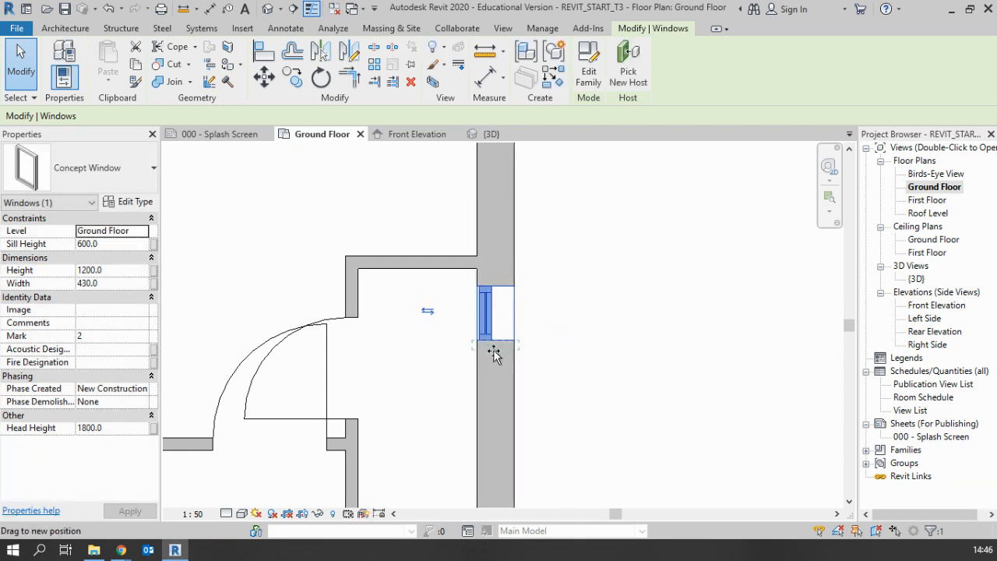
left_click_drag(487, 406, 494, 405)
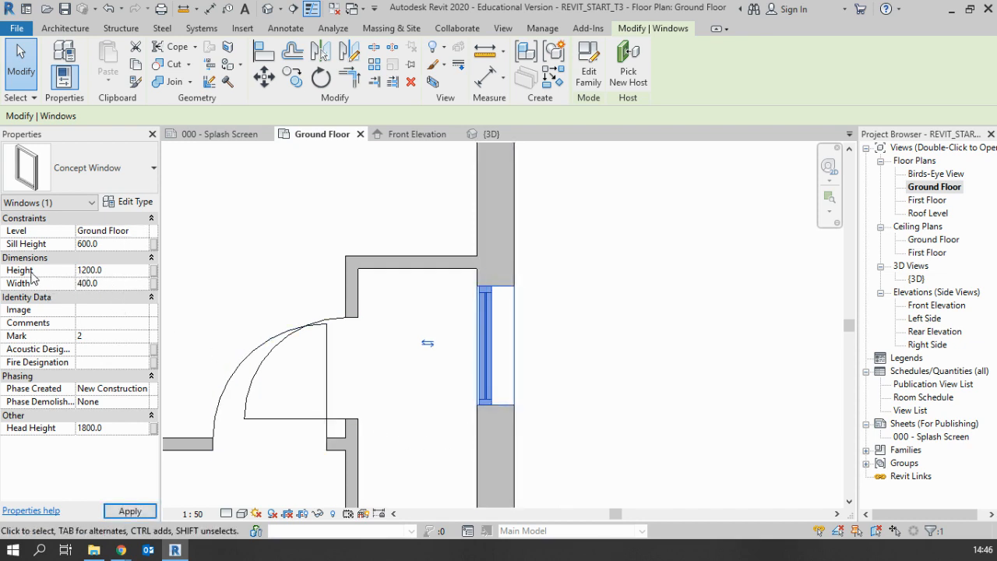
- Move the hall's side window close to the short partition and flip its facing to the outer side of the wall
left_click_drag(483, 342, 483, 302)
left_click(424, 299)
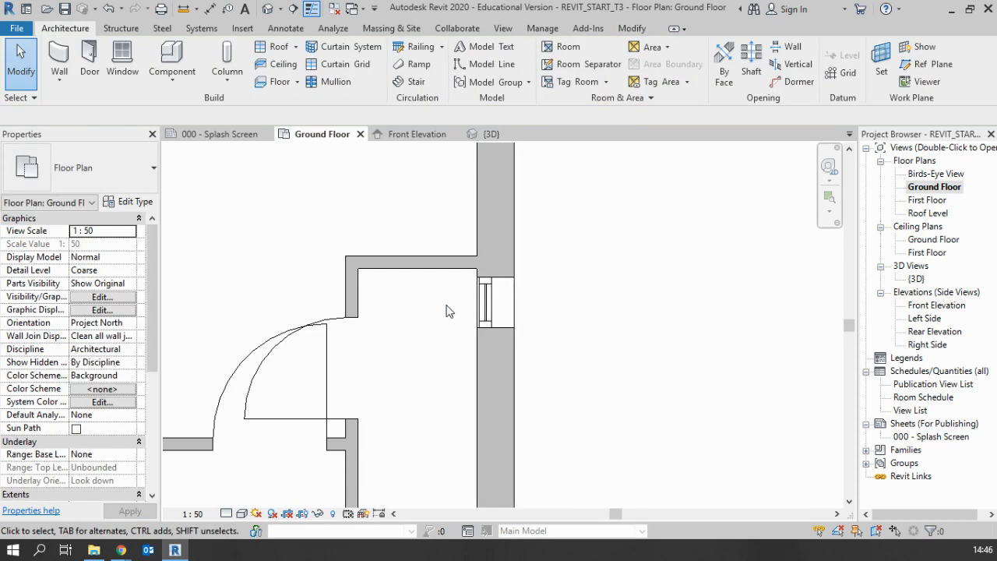
left_click(478, 301)
left_click(427, 300)
left_click(703, 342)
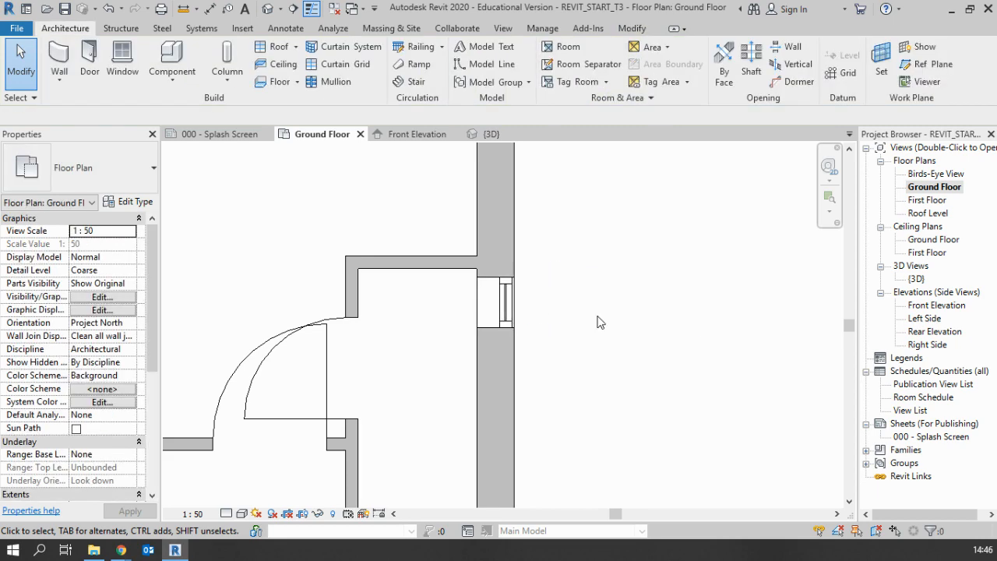
left_click(503, 302)
left_click(632, 333)
scroll(632, 342, "down", 5)
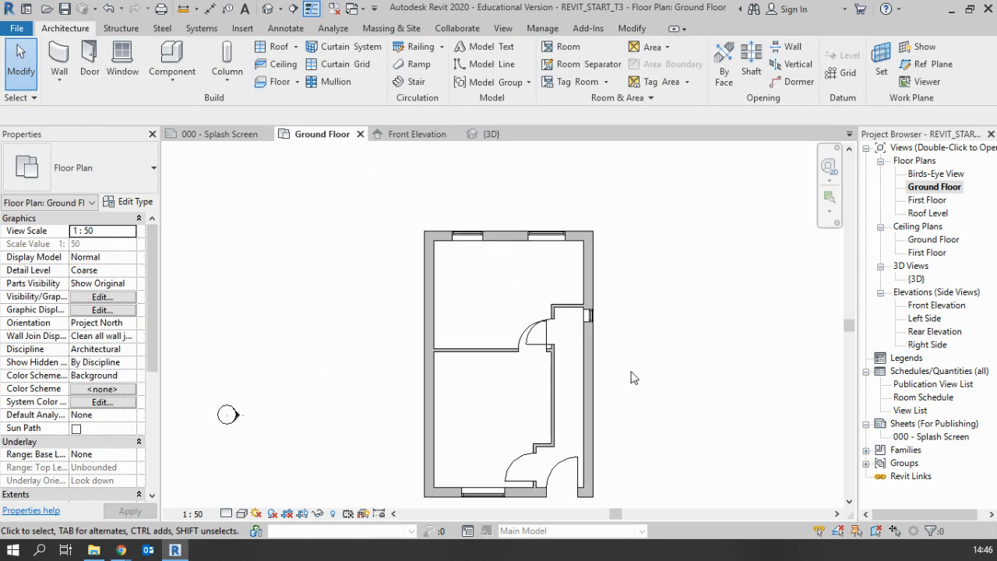
middle_click_drag(630, 378, 590, 386)
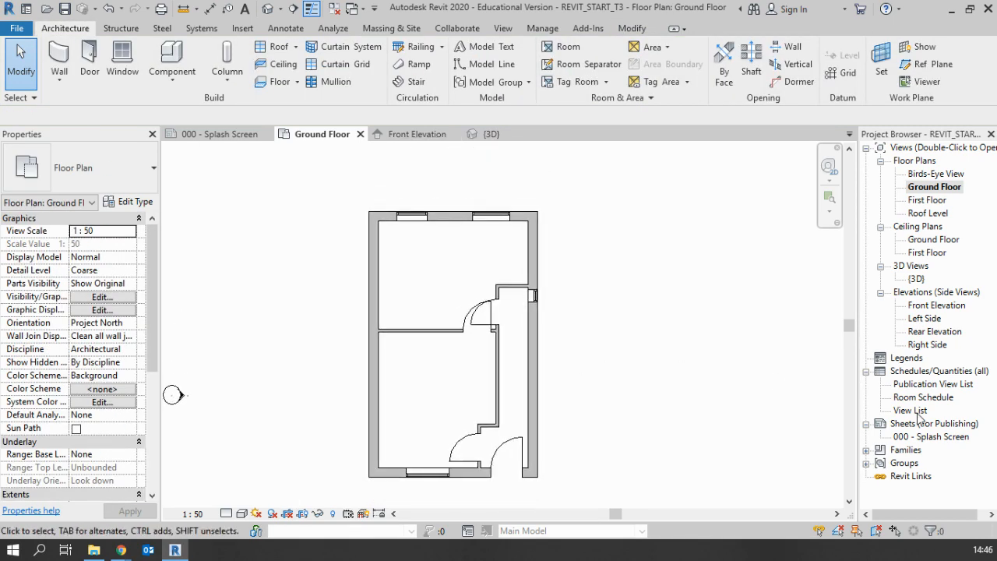
- Examine the ground floor windows and doors from all sides of the house in the 3D view
double_click(921, 280)
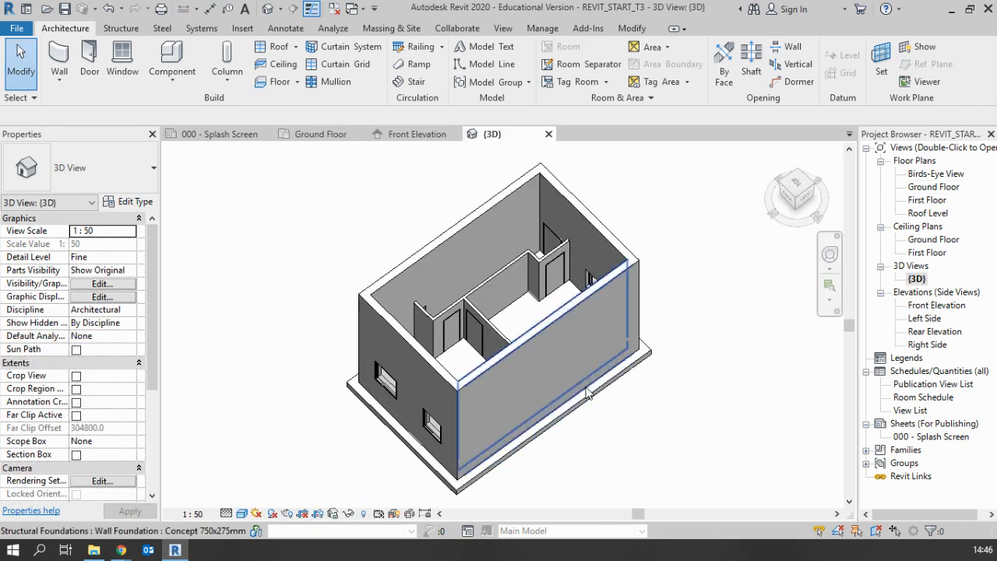
middle_click_drag(483, 366, 368, 377, "shift")
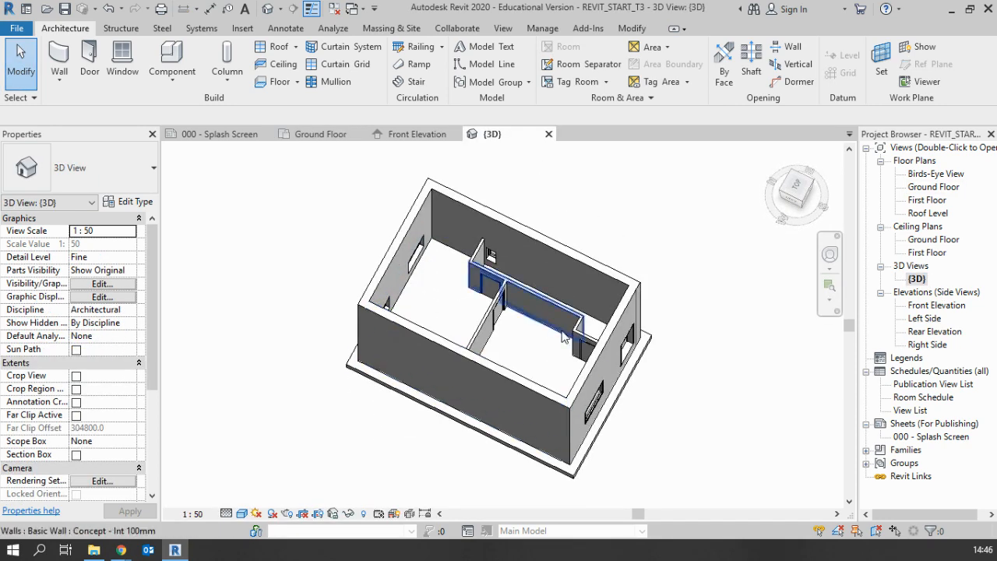
middle_click_drag(564, 338, 371, 335, "shift")
scroll(534, 338, "up", 3)
scroll(475, 342, "up", 3)
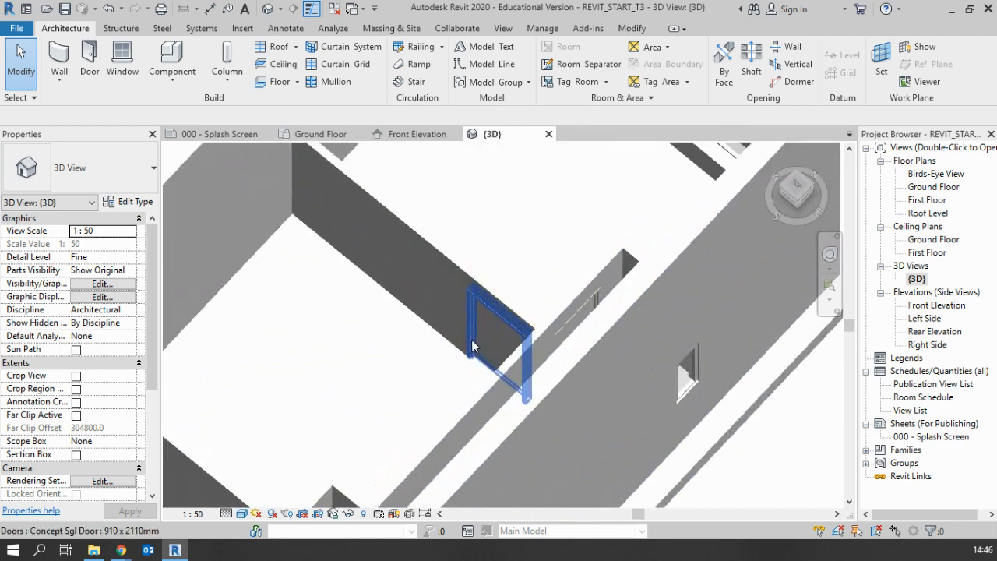
middle_click_drag(445, 356, 638, 420, "shift")
scroll(590, 326, "down", 5)
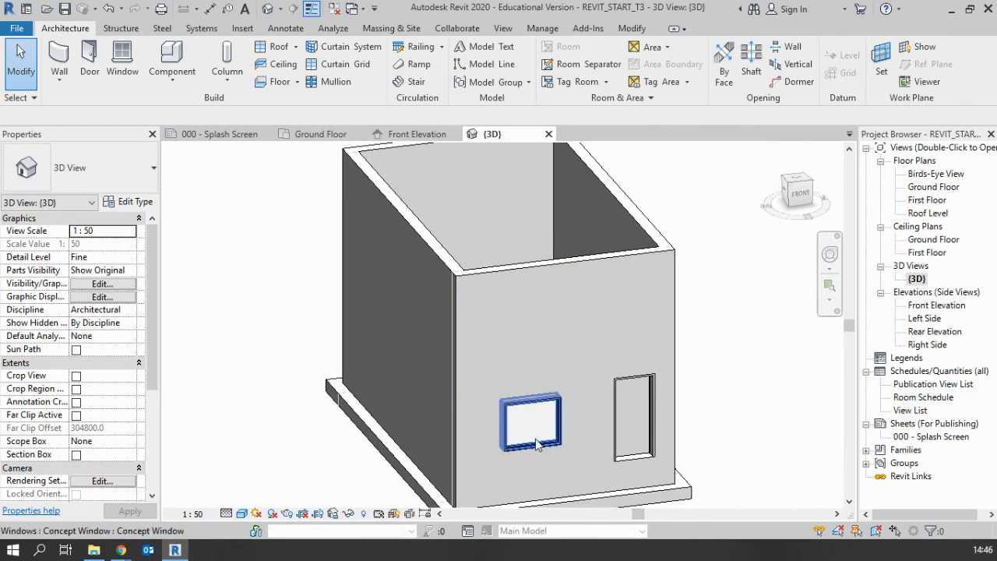
scroll(536, 443, "up", 3)
middle_click_drag(536, 447, 576, 348, "shift")
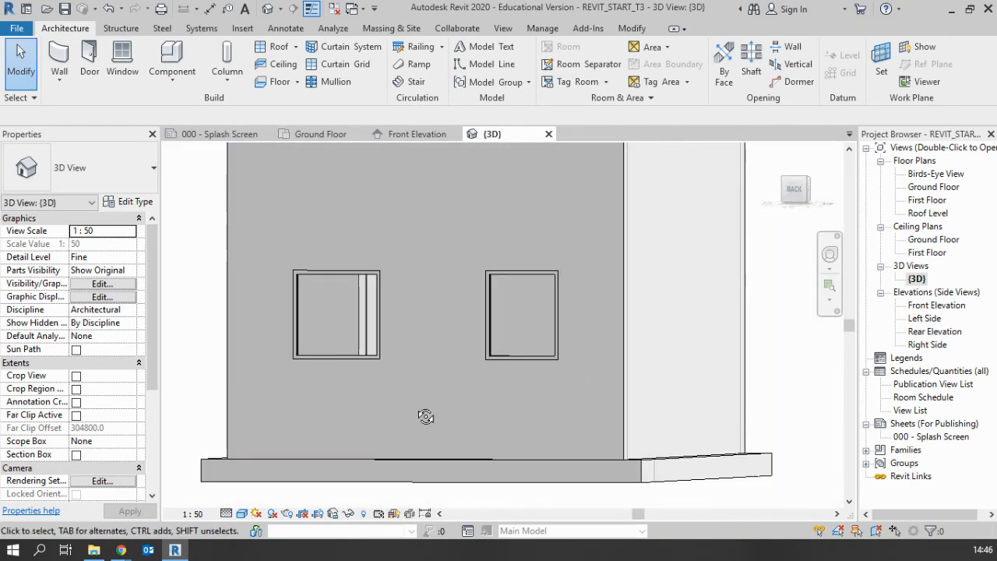
middle_click_drag(425, 417, 648, 436, "shift")
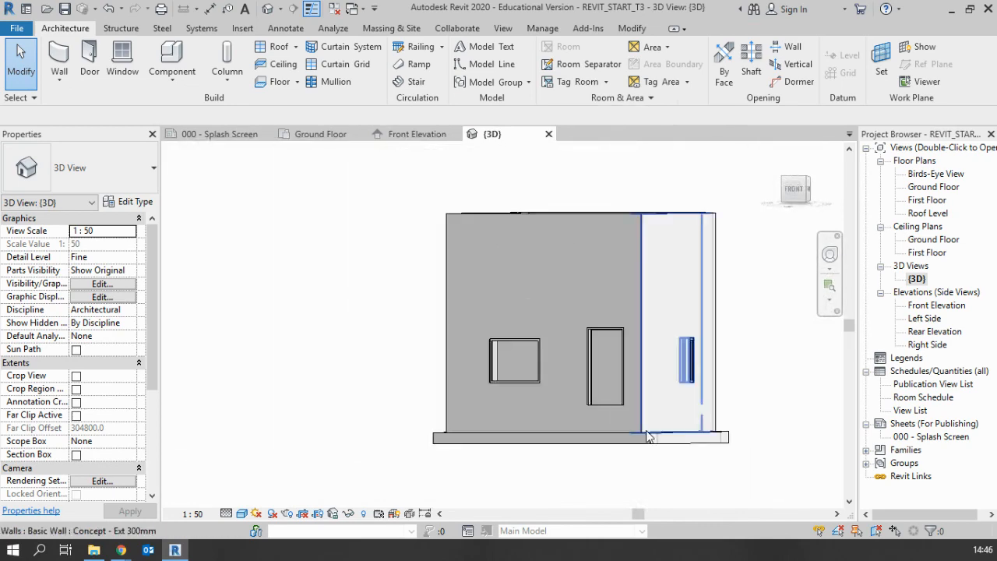
scroll(648, 436, "down", 1)
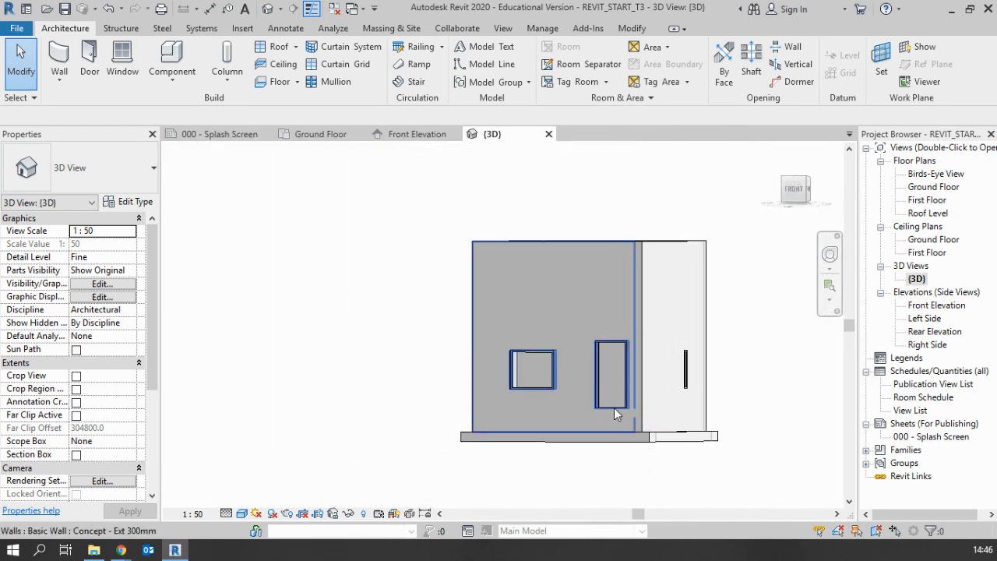
middle_click_drag(612, 400, 574, 466, "shift")
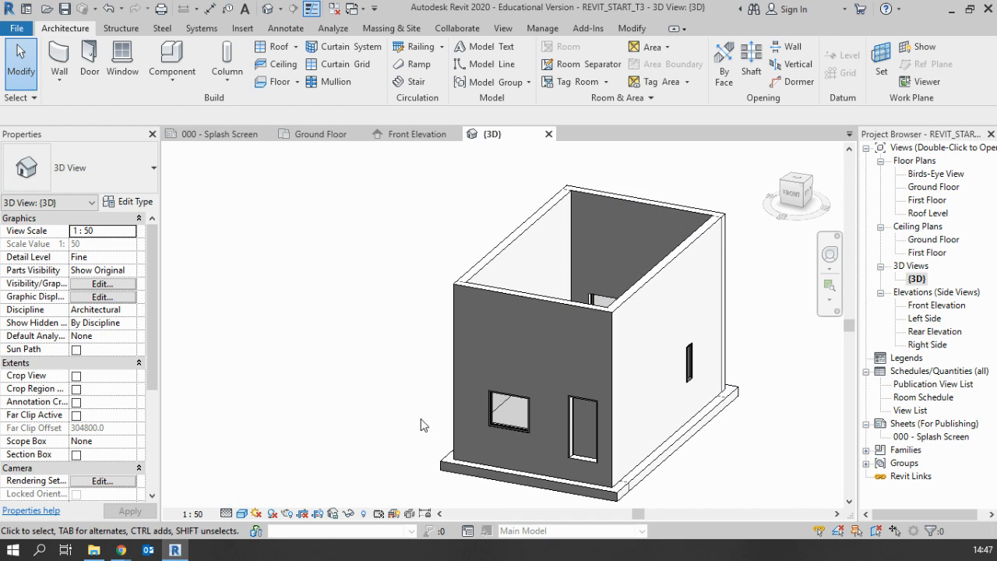
middle_click_drag(562, 472, 596, 314, "shift")
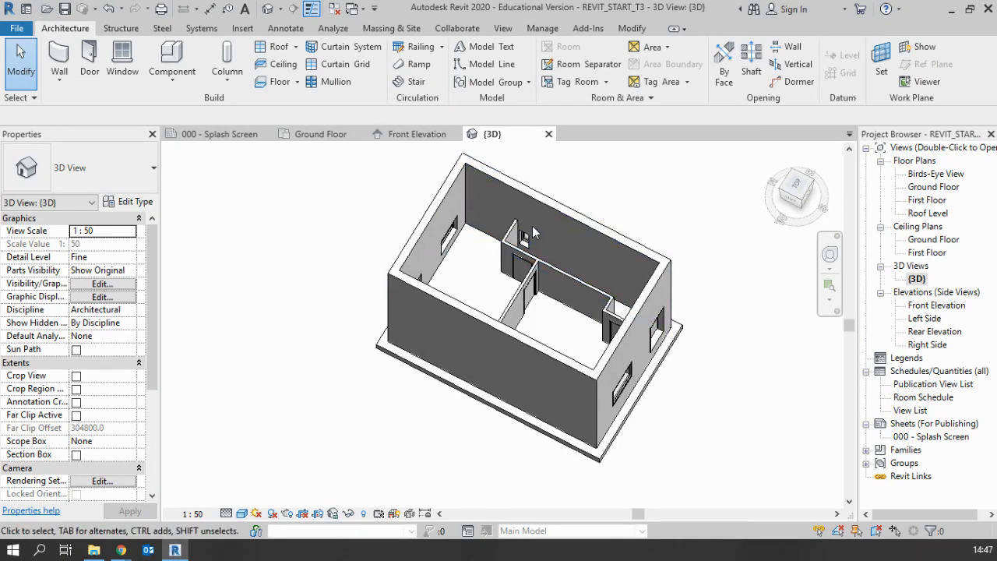